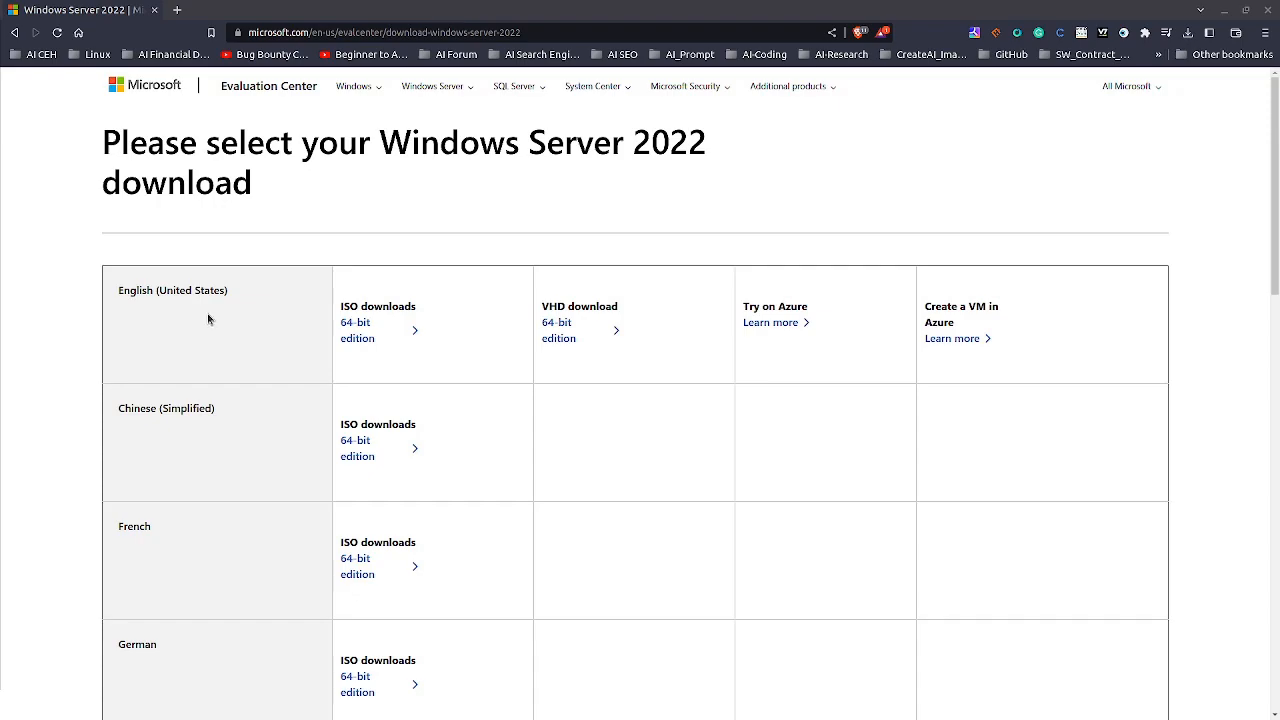
Step: Download the English (United States) 64-bit ISO of Windows Server 2022 and save it in the Downloads folder
{"action": "scroll", "coordinate": [205, 350], "scroll_direction": "down", "scroll_amount": 4}
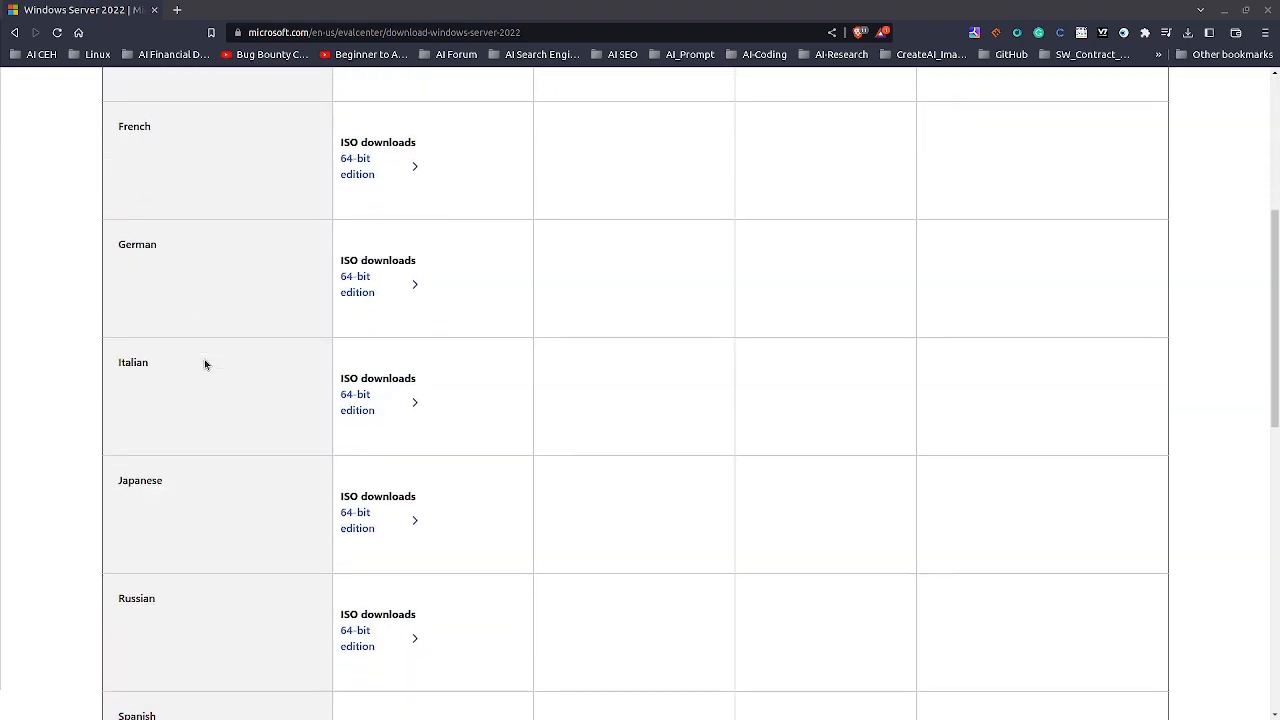
{"action": "scroll", "coordinate": [205, 362], "scroll_direction": "up", "scroll_amount": 4}
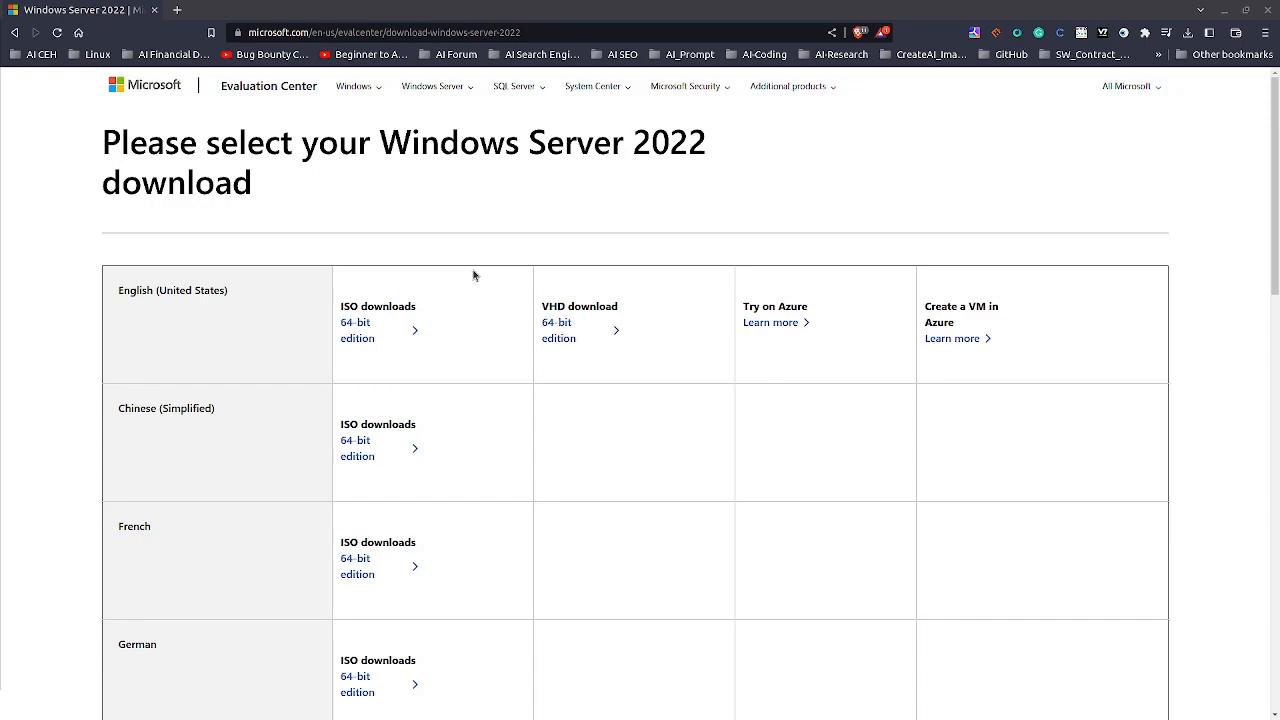
{"action": "left_click", "coordinate": [349, 329]}
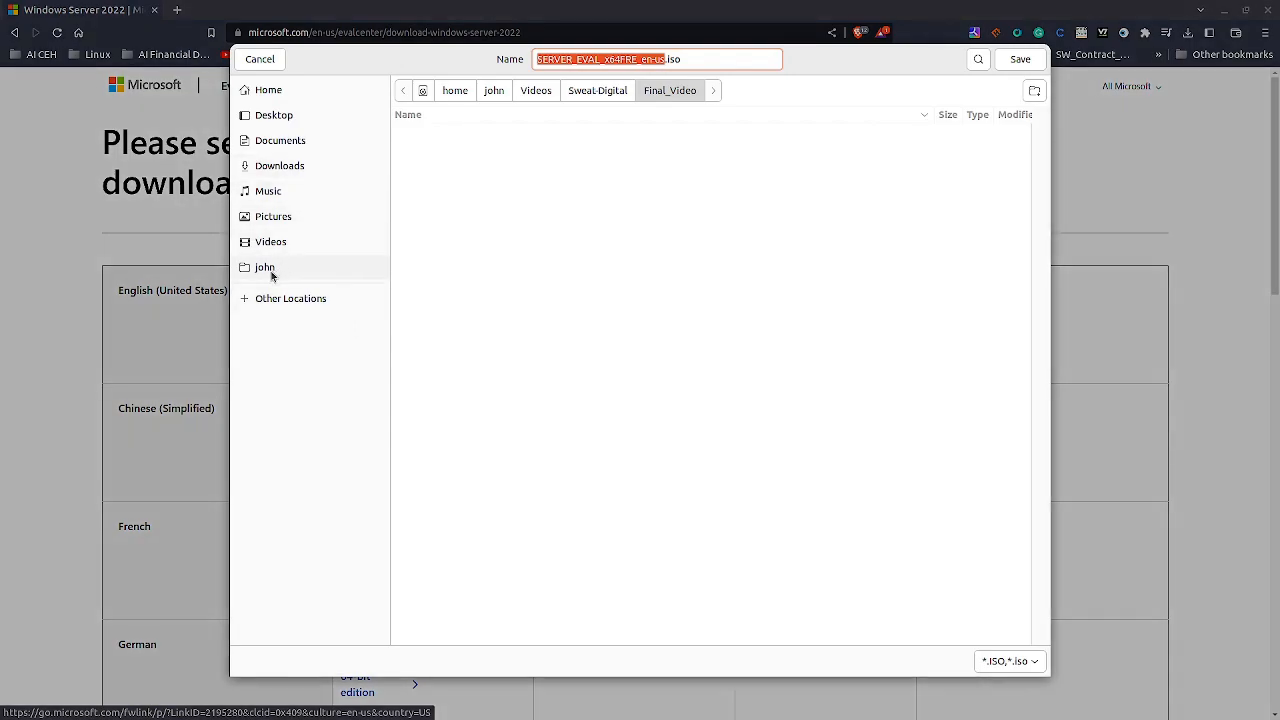
{"action": "left_click", "coordinate": [287, 297]}
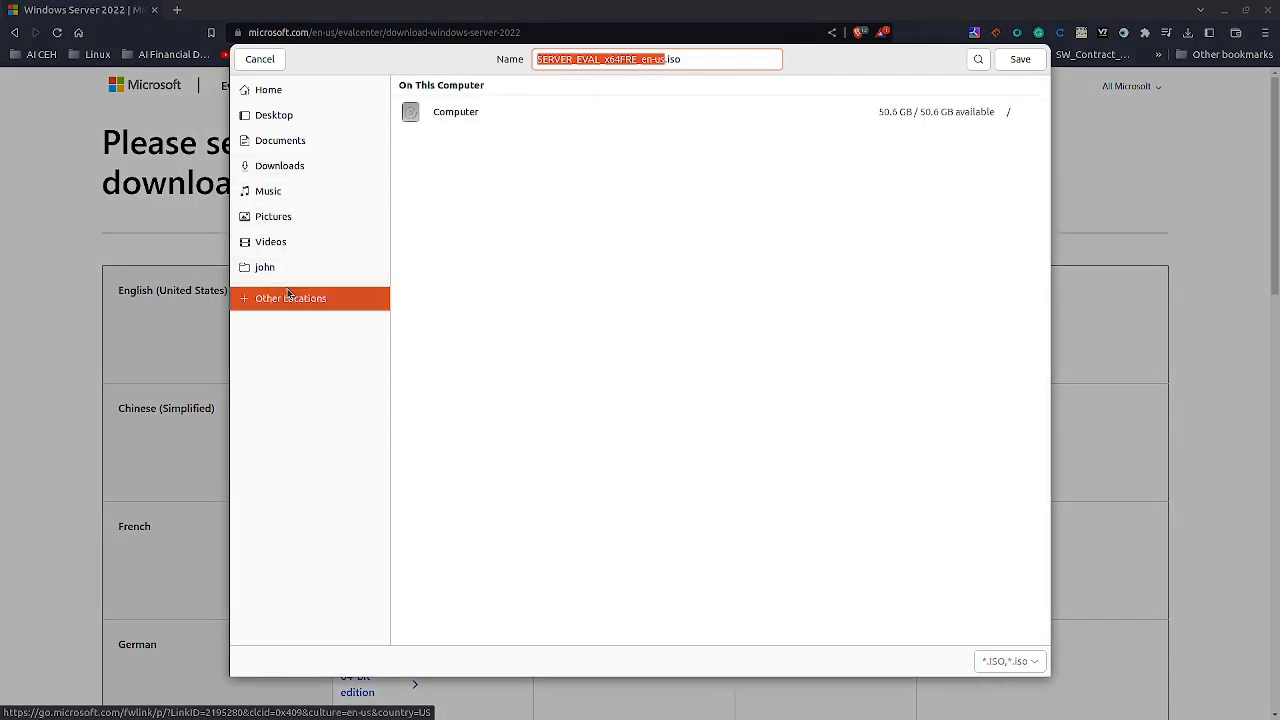
{"action": "left_click", "coordinate": [271, 268]}
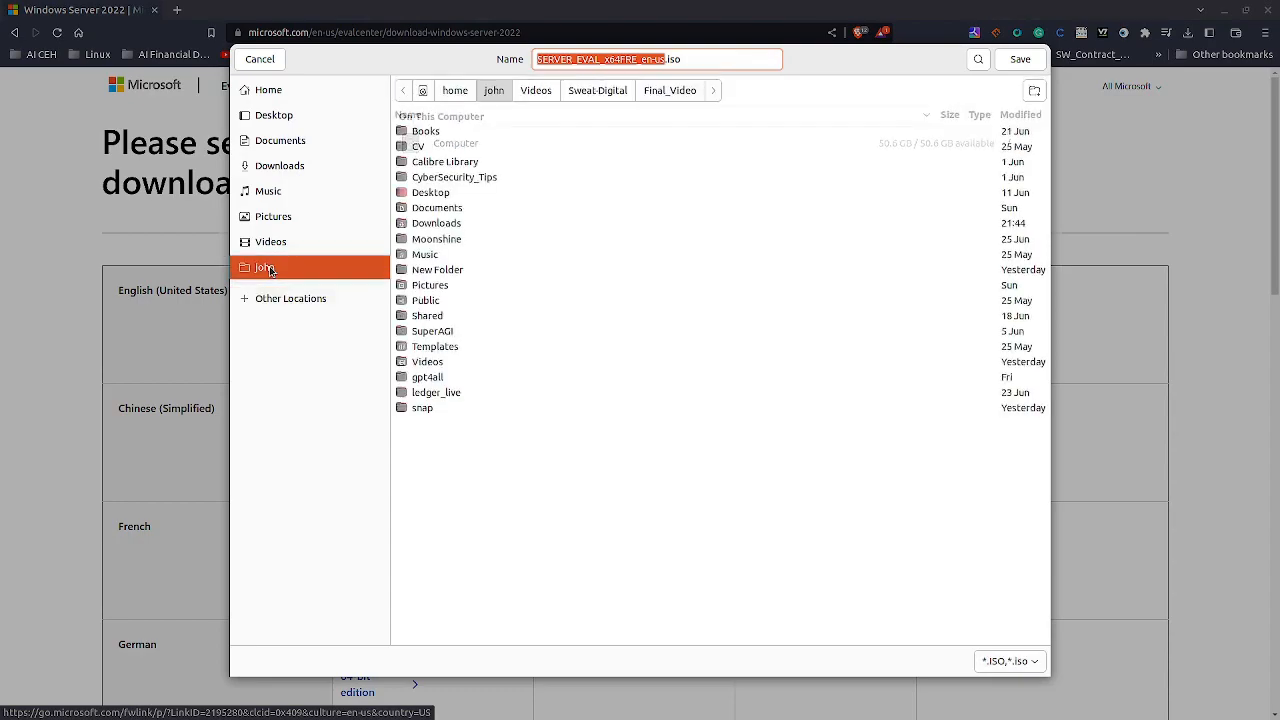
{"action": "left_click", "coordinate": [280, 166]}
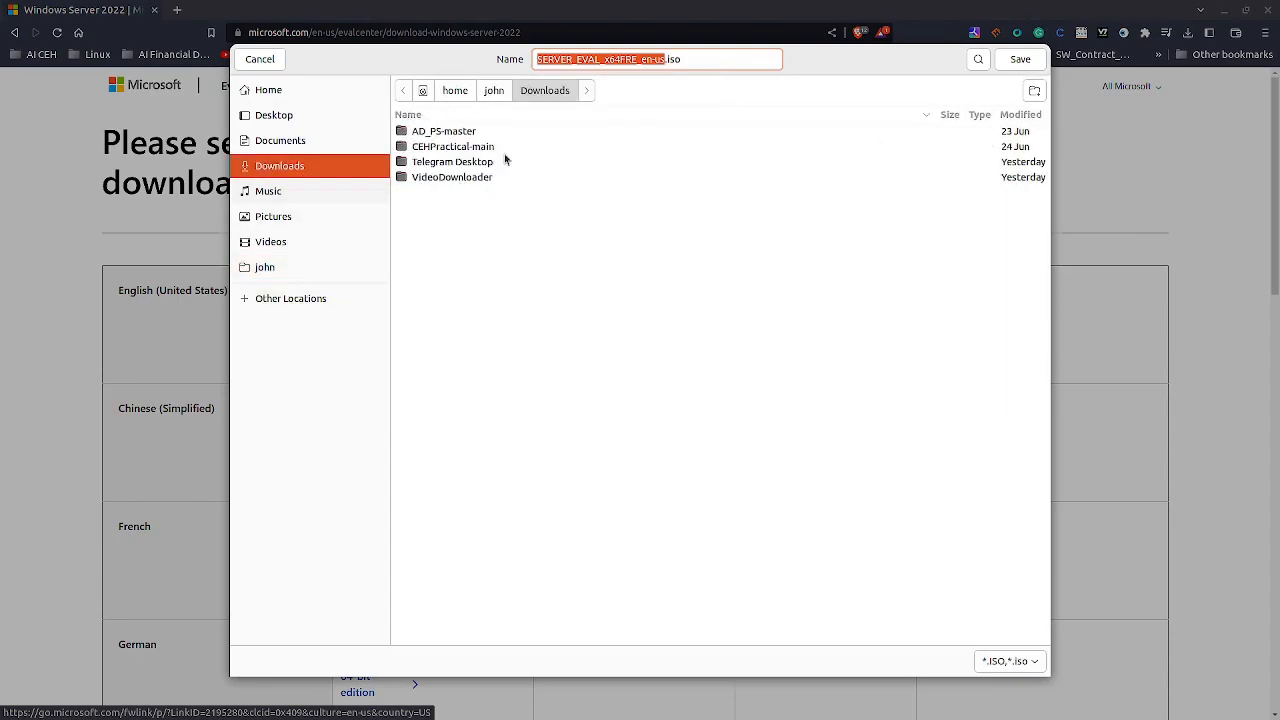
{"action": "left_click", "coordinate": [1022, 59]}
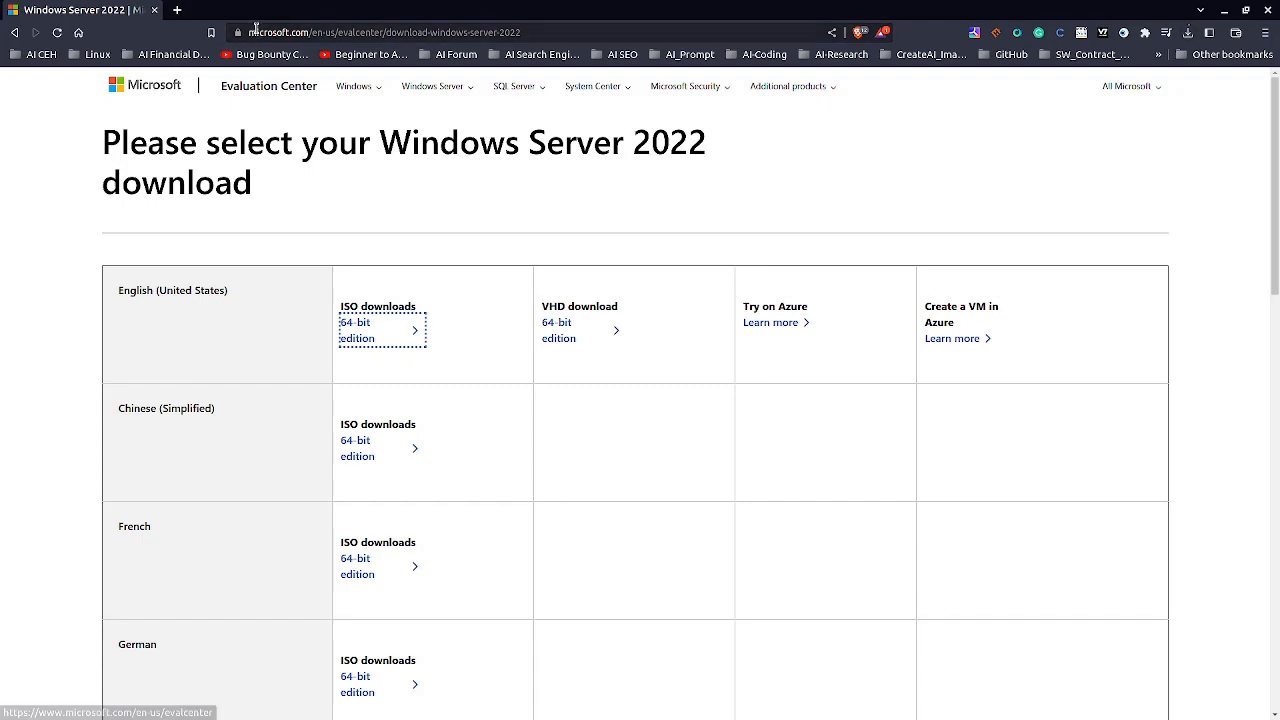
{"action": "left_click_drag", "start_coordinate": [247, 32], "coordinate": [529, 37]}
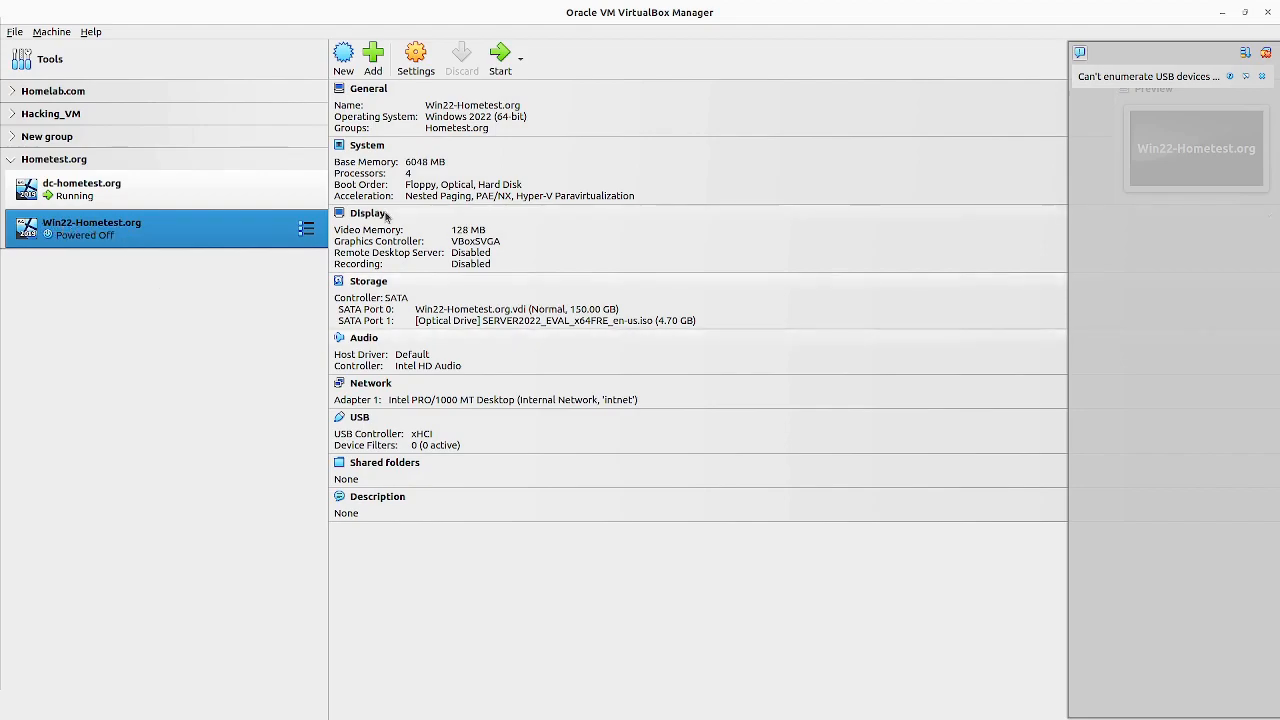
Step: Switch to Oracle VM VirtualBox Manager and review the Win22-Hometest.org machine's clipboard sharing, network, display, motherboard and processor settings
{"action": "left_click", "coordinate": [417, 53]}
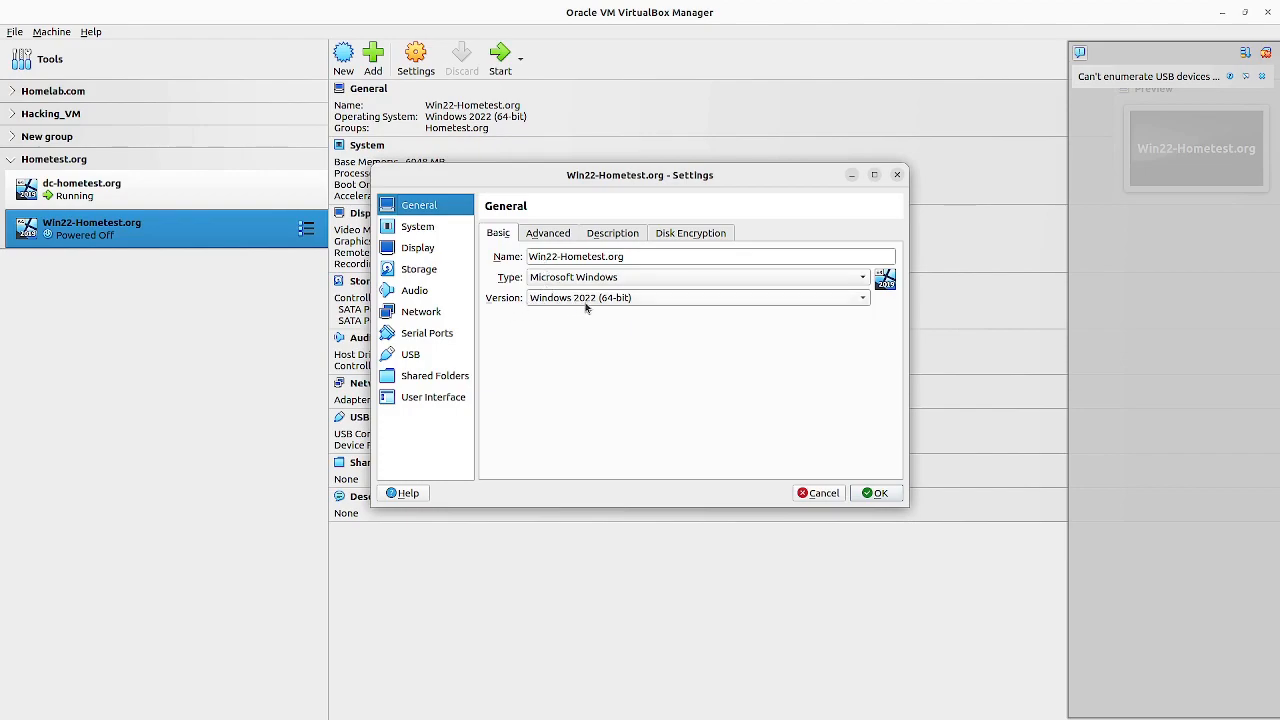
{"action": "left_click", "coordinate": [563, 238]}
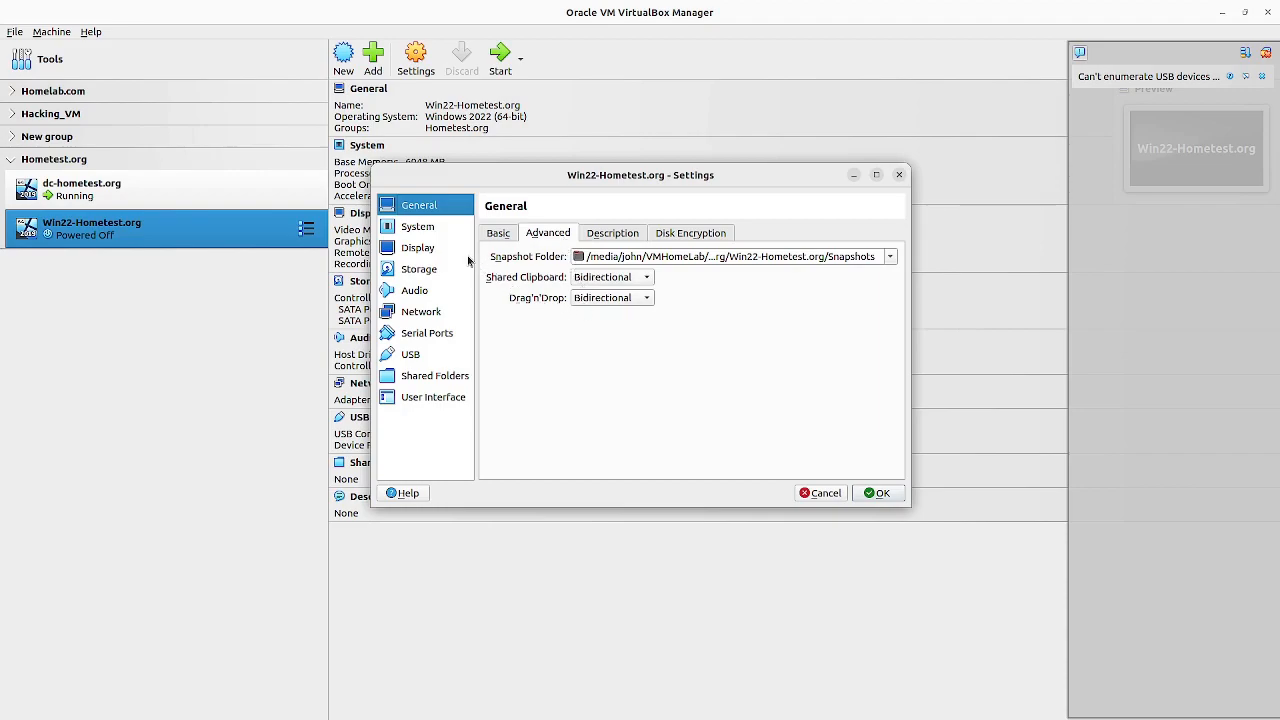
{"action": "left_click", "coordinate": [433, 318]}
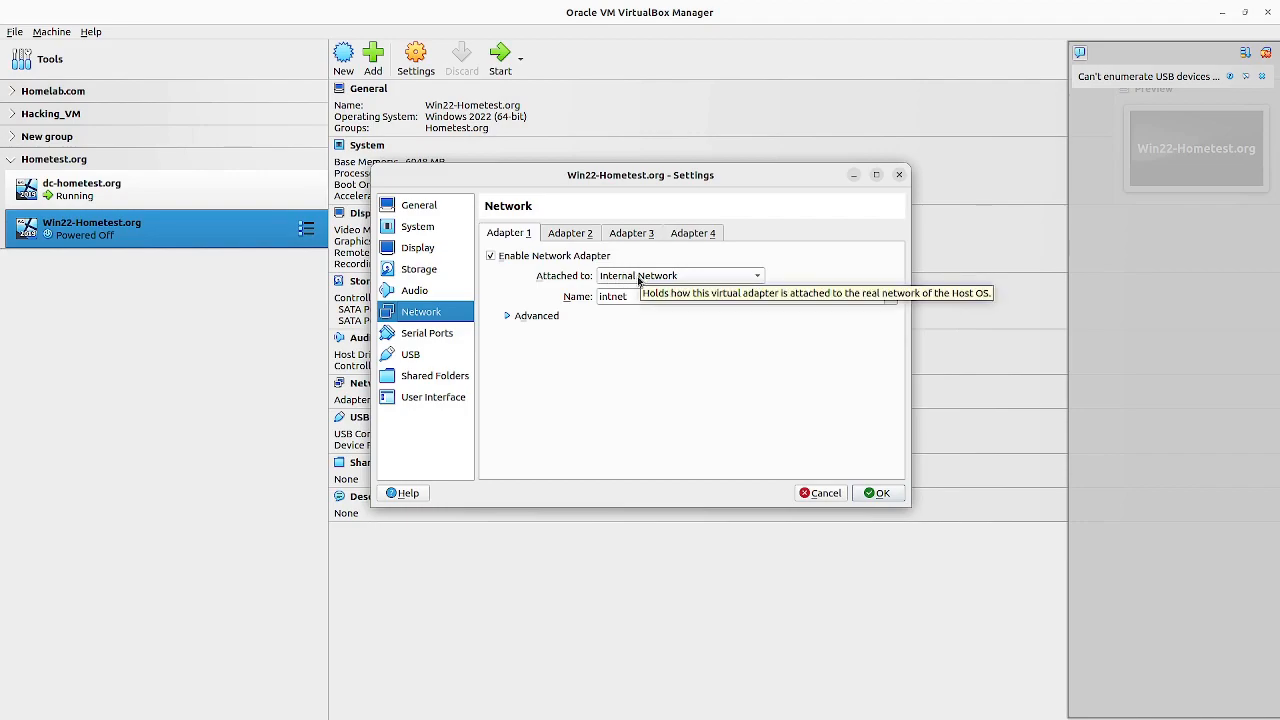
{"action": "left_click", "coordinate": [130, 200], "text": "ctrl"}
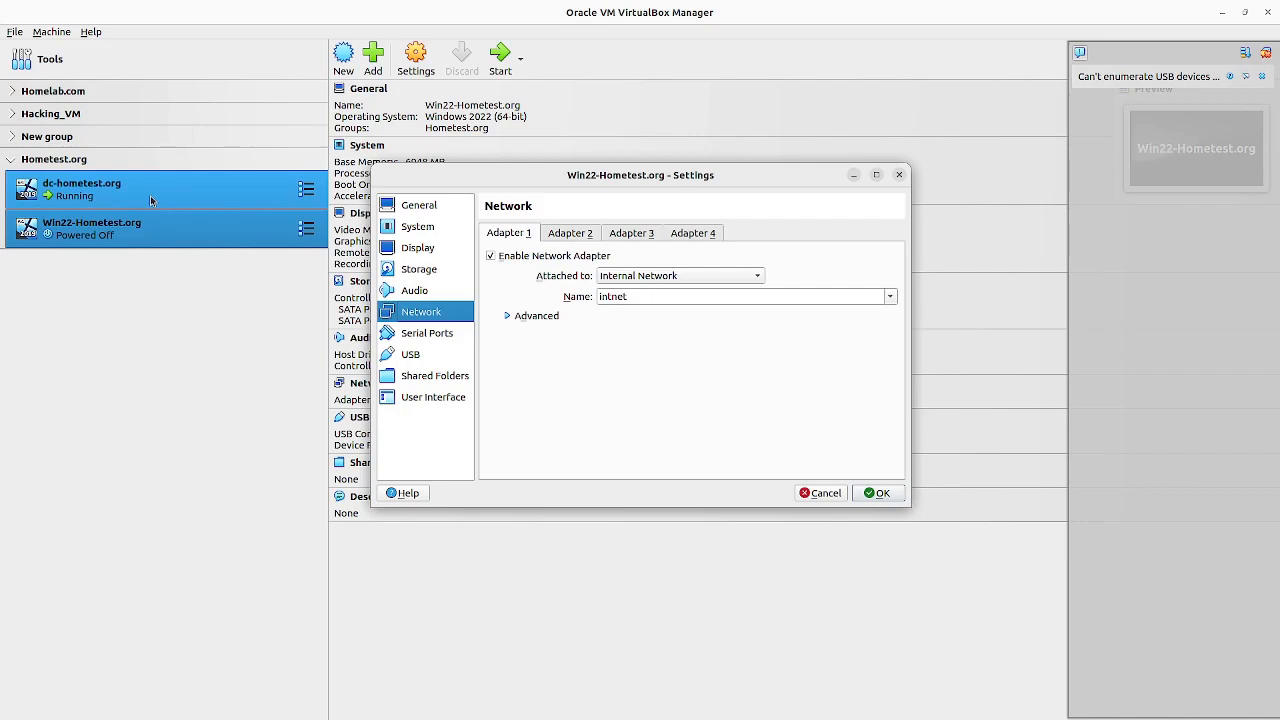
{"action": "left_click", "coordinate": [255, 193], "text": "ctrl"}
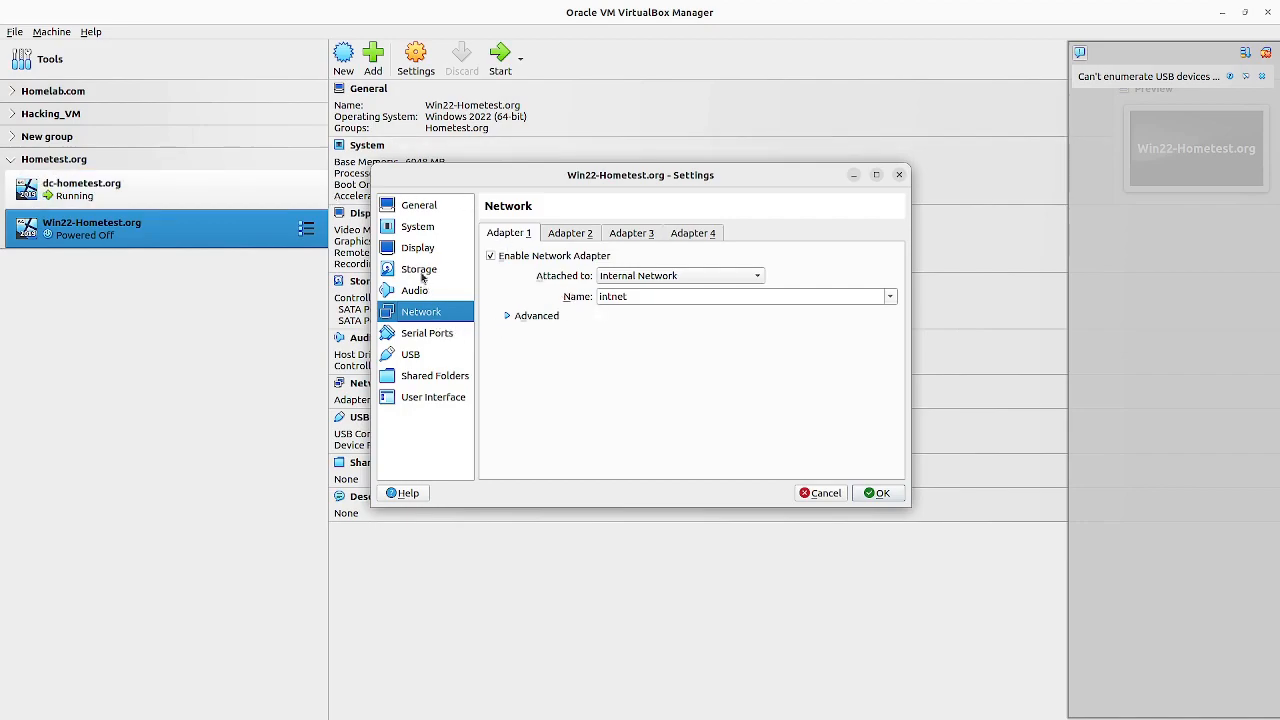
{"action": "left_click", "coordinate": [424, 256]}
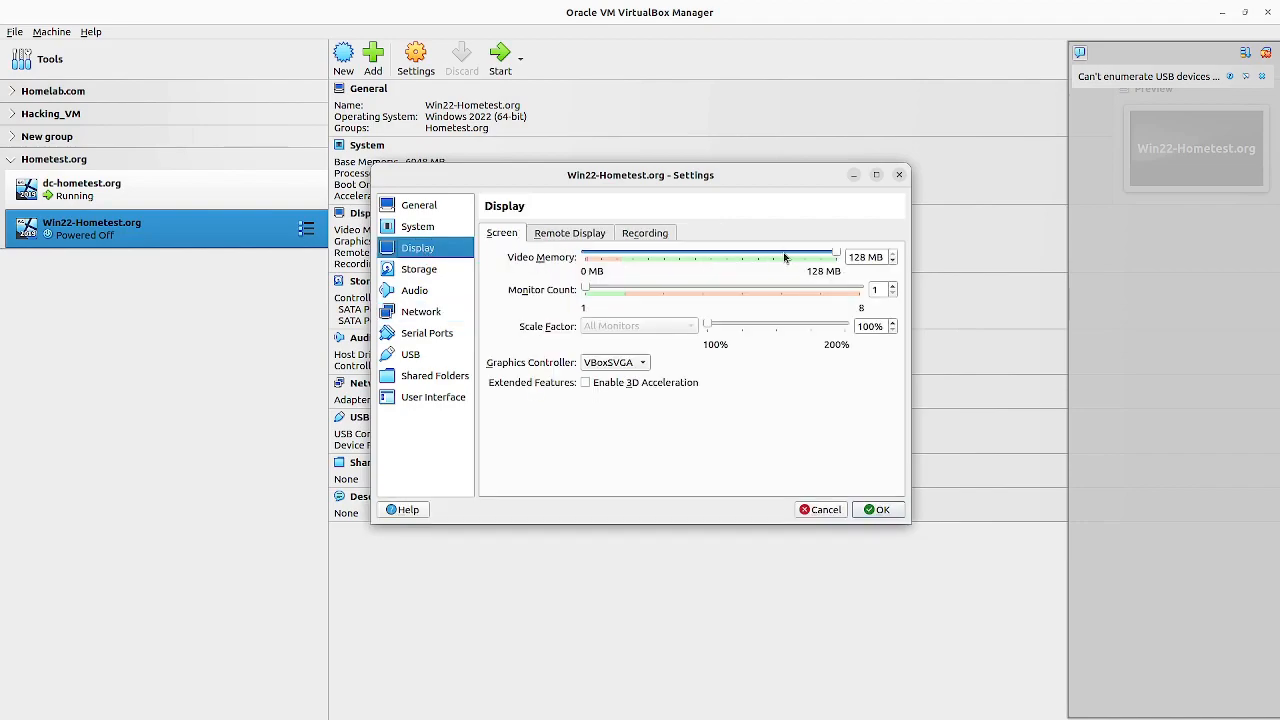
{"action": "left_click", "coordinate": [437, 229]}
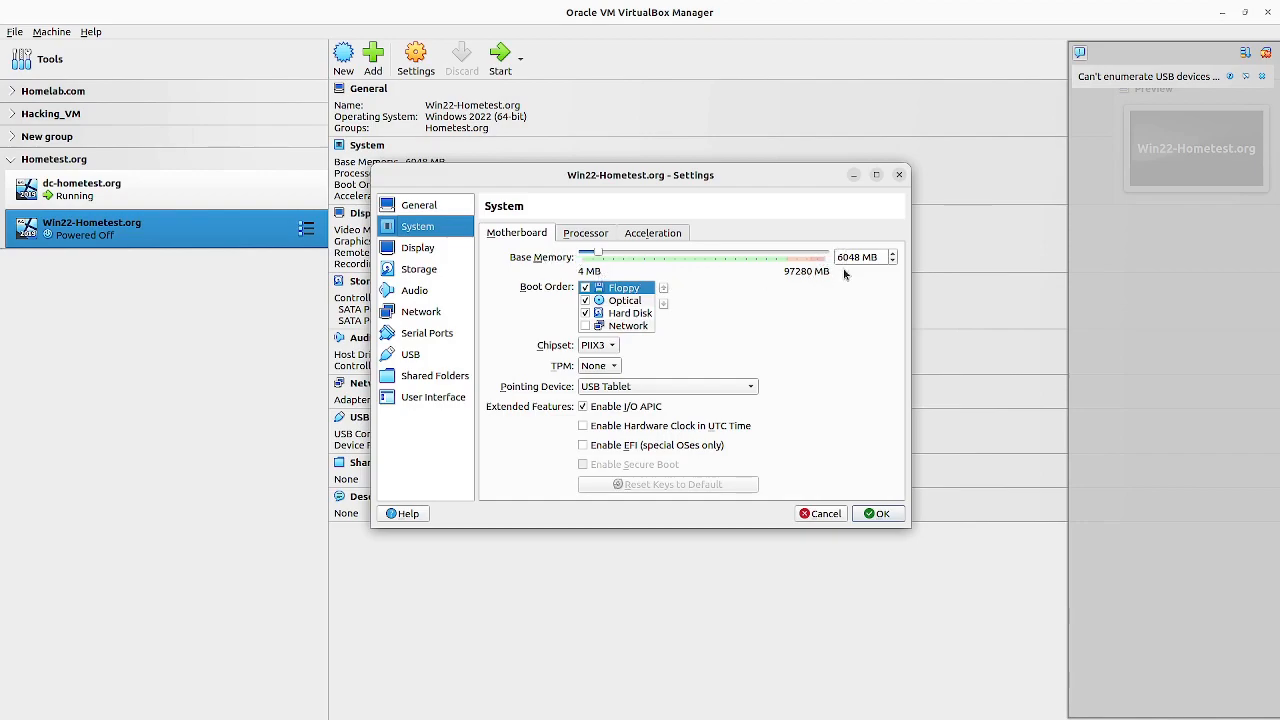
{"action": "left_click", "coordinate": [585, 233]}
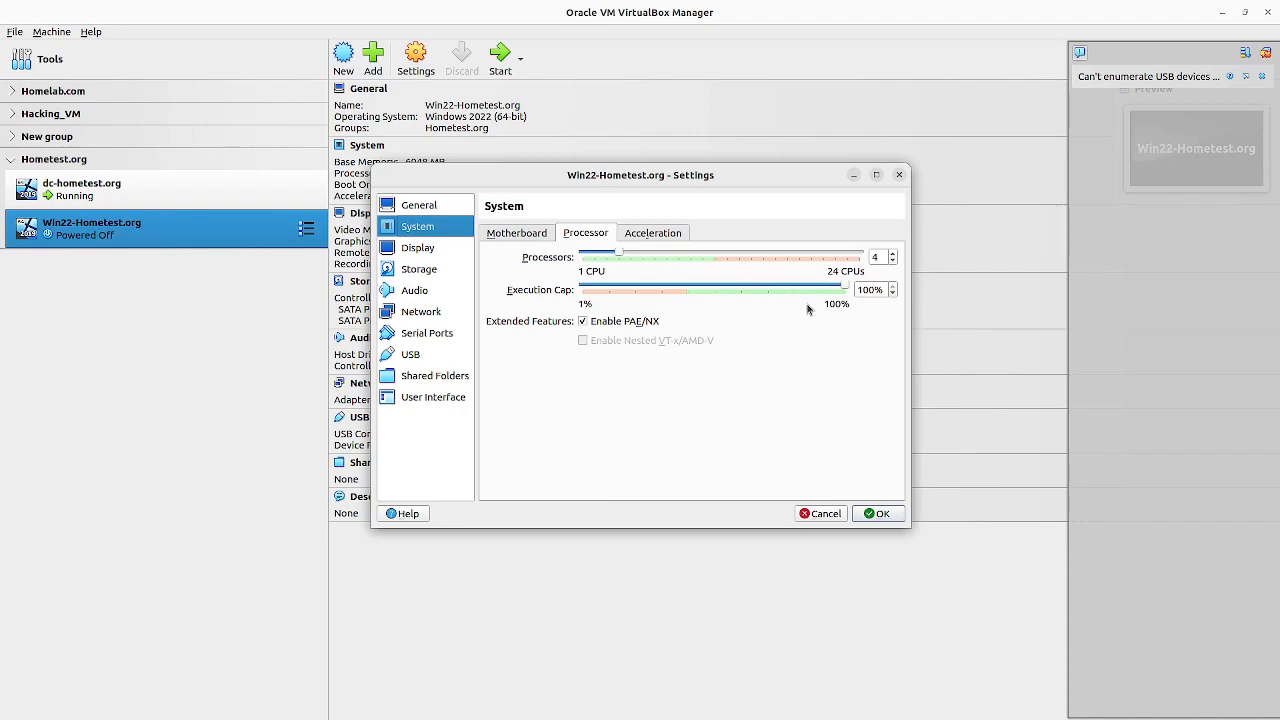
{"action": "left_click", "coordinate": [879, 513]}
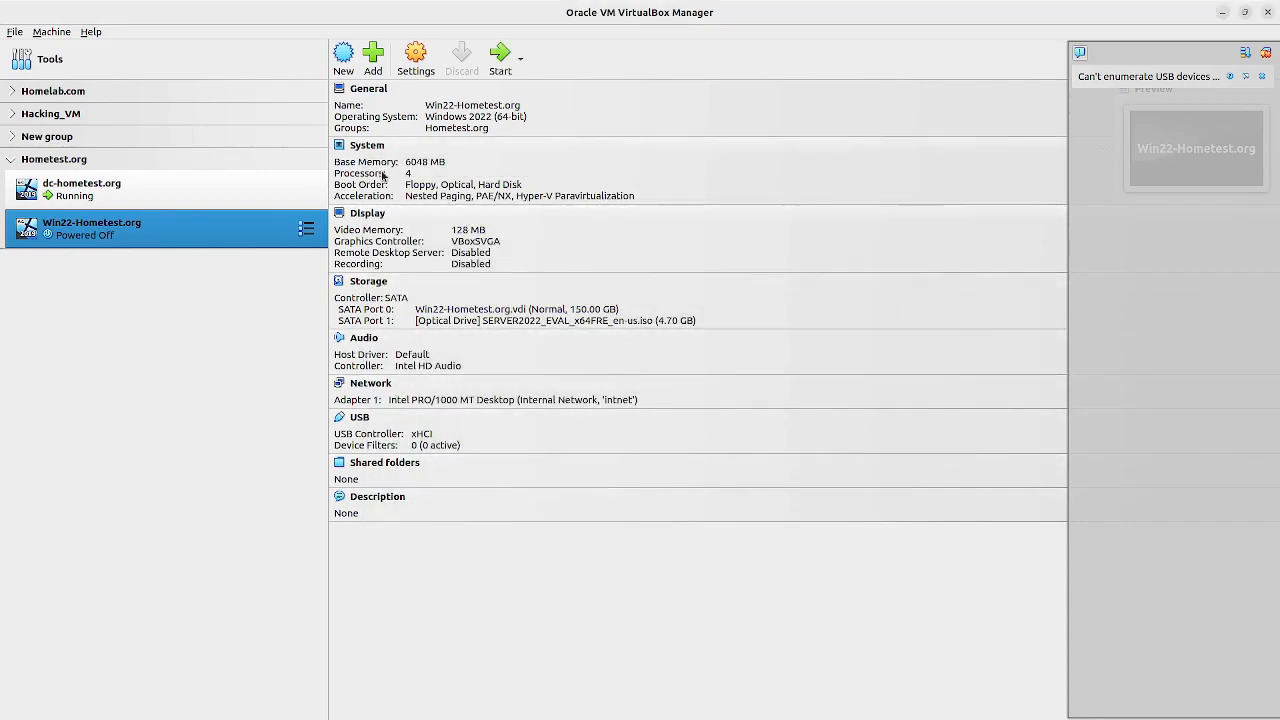
Step: Start the Win22-Hometest.org virtual machine and dismiss the mouse integration notification
{"action": "left_click", "coordinate": [497, 72]}
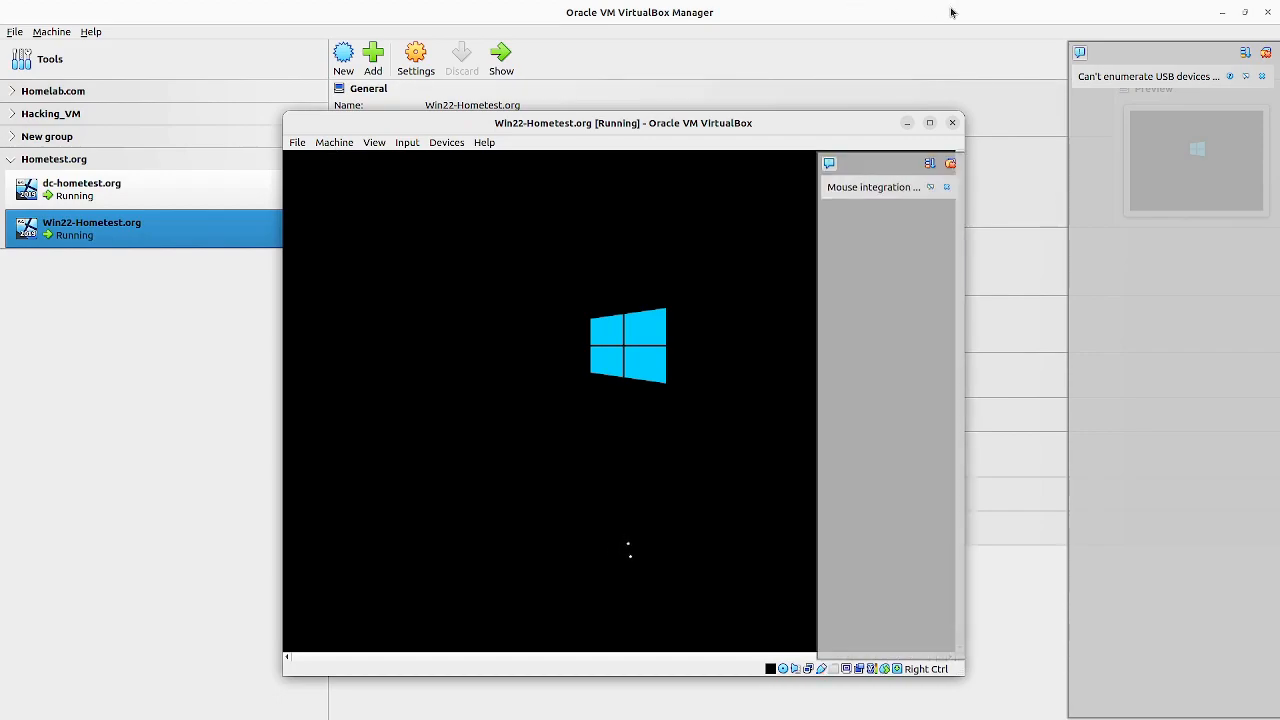
{"action": "left_click", "coordinate": [946, 189]}
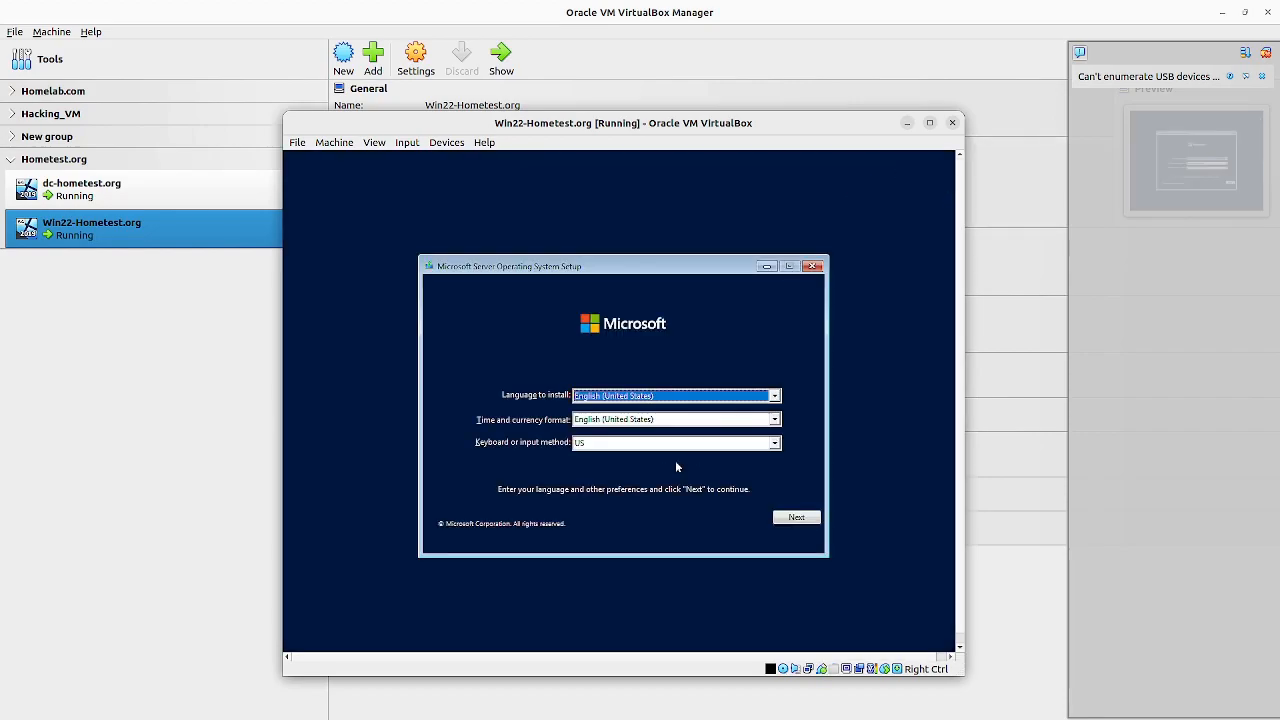
Step: Set the setup's keyboard method to United Kingdom and its time and currency format to English (United Kingdom), and accept the preferences
{"action": "left_click", "coordinate": [777, 446]}
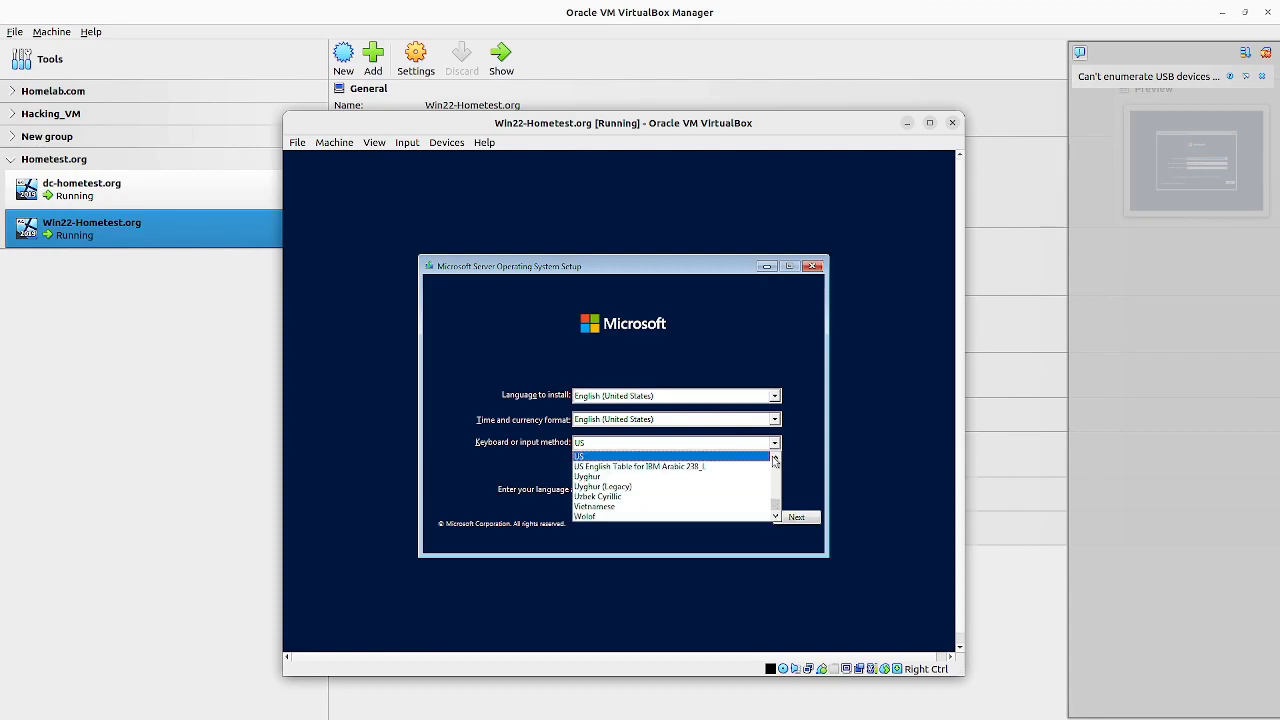
{"action": "left_click", "coordinate": [775, 460]}
{"action": "left_click", "coordinate": [775, 460]}
{"action": "left_click", "coordinate": [775, 460]}
{"action": "left_click", "coordinate": [775, 460]}
{"action": "left_click", "coordinate": [775, 460]}
{"action": "left_click", "coordinate": [775, 460]}
{"action": "left_click", "coordinate": [775, 460]}
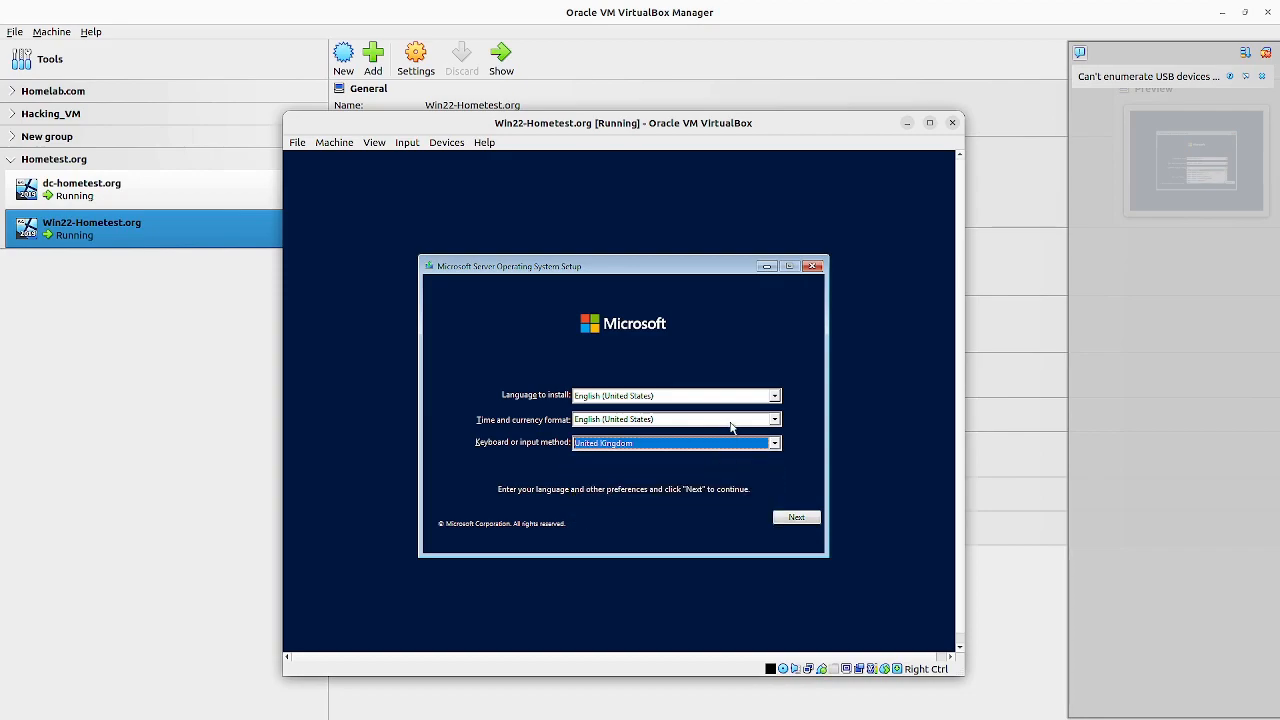
{"action": "left_click", "coordinate": [775, 420]}
{"action": "scroll", "coordinate": [770, 432], "scroll_direction": "up", "scroll_amount": 2}
{"action": "left_click", "coordinate": [760, 443]}
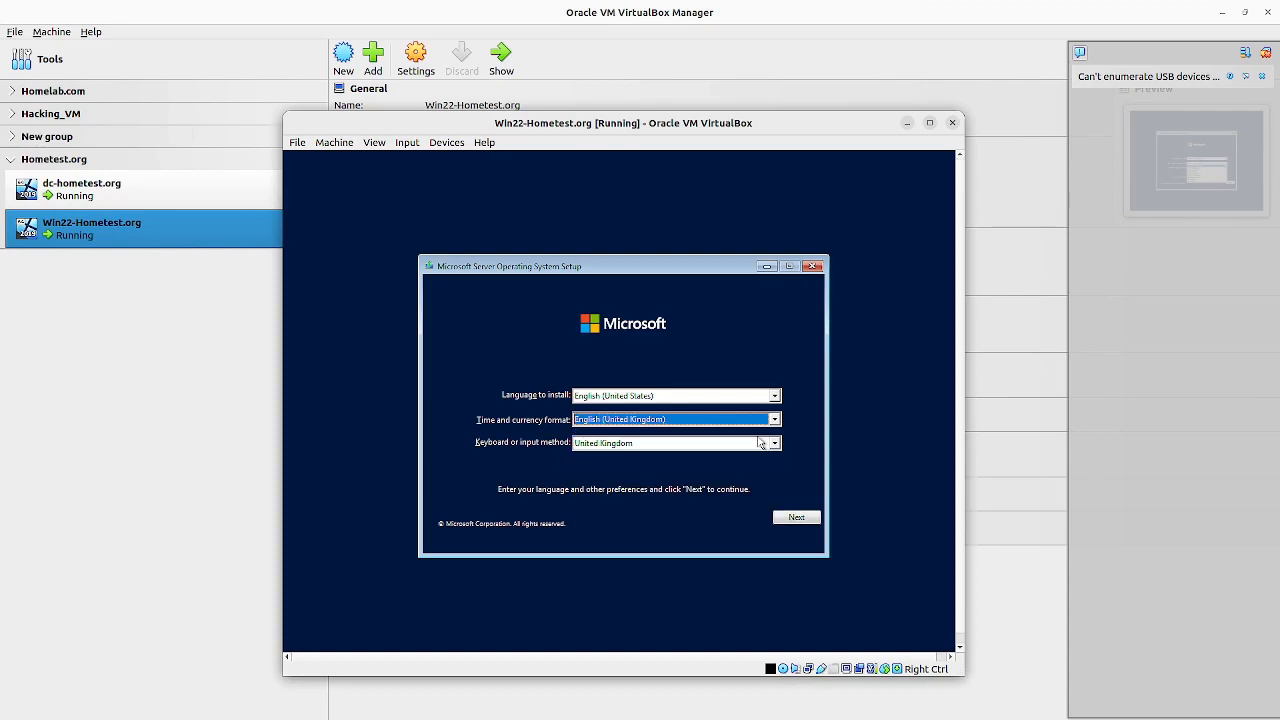
{"action": "left_click", "coordinate": [797, 516]}
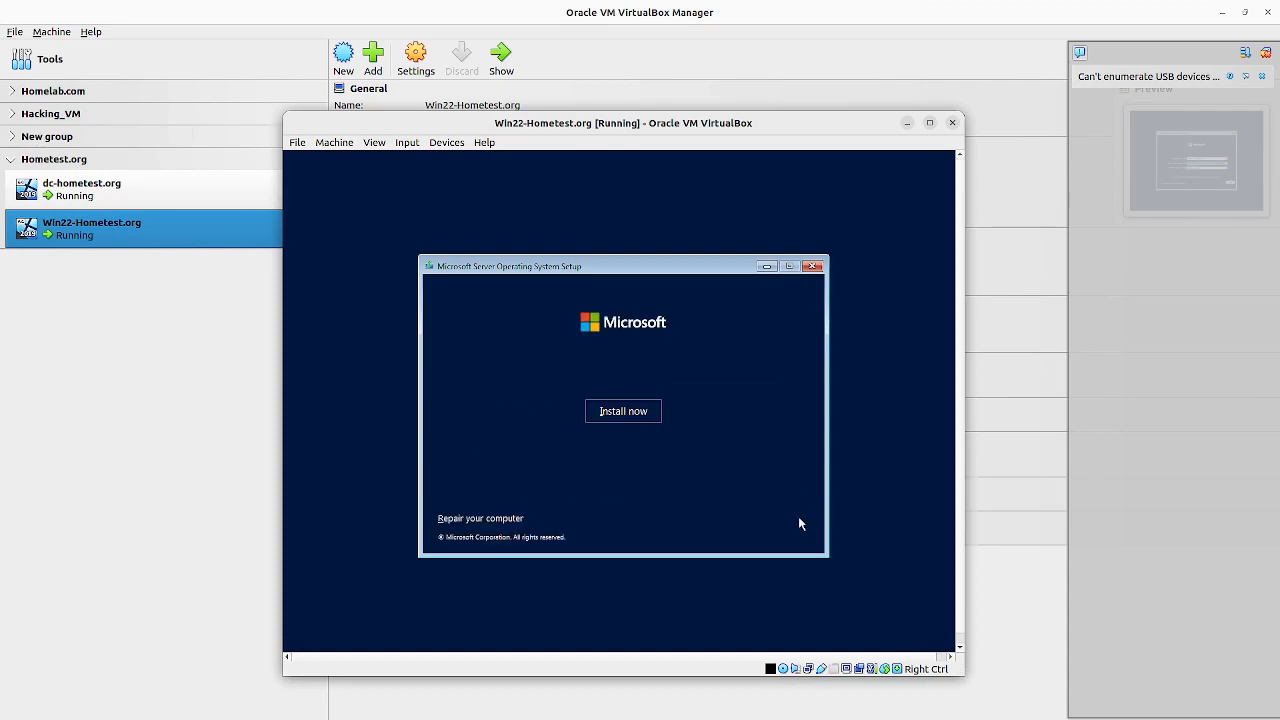
Step: Start the installation and choose the Windows Server 2022 Standard Evaluation (Desktop Experience) edition
{"action": "left_click", "coordinate": [630, 413]}
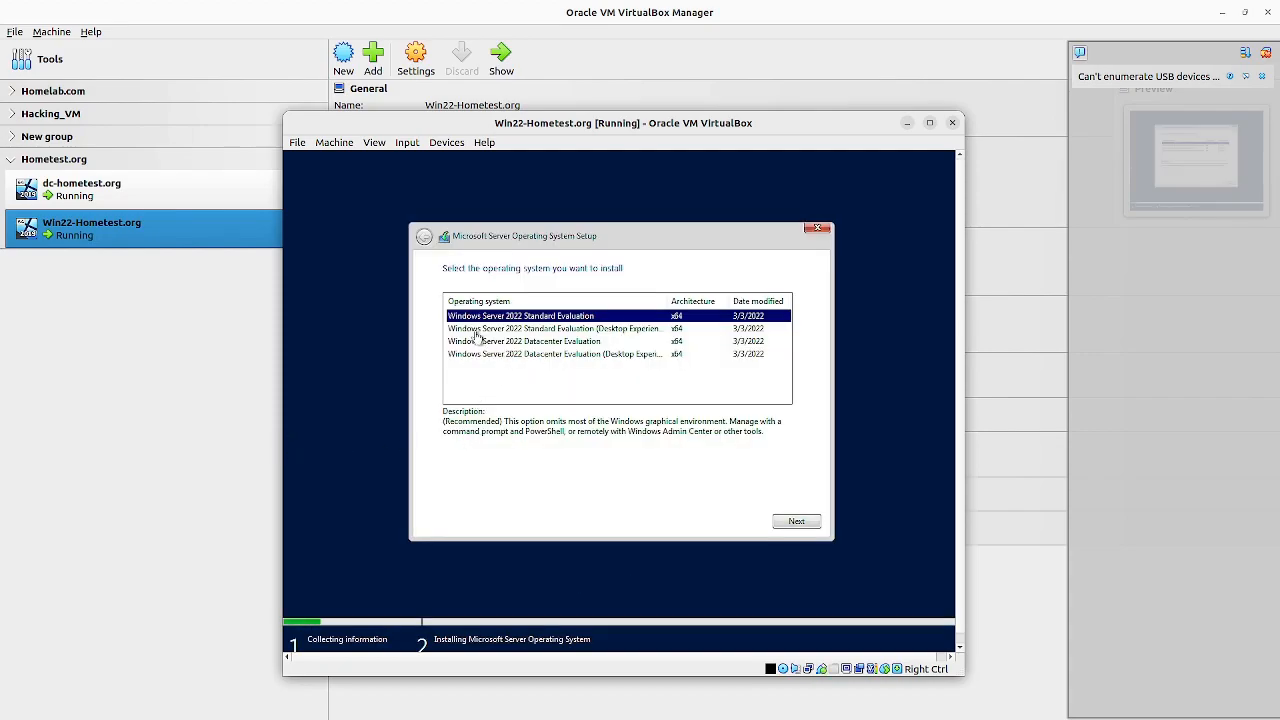
{"action": "left_click", "coordinate": [526, 331]}
{"action": "mouse_move", "coordinate": [667, 300]}
{"action": "left_mouse_down"}
{"action": "mouse_move", "coordinate": [695, 300]}
{"action": "mouse_move", "coordinate": [683, 300]}
{"action": "left_mouse_up"}
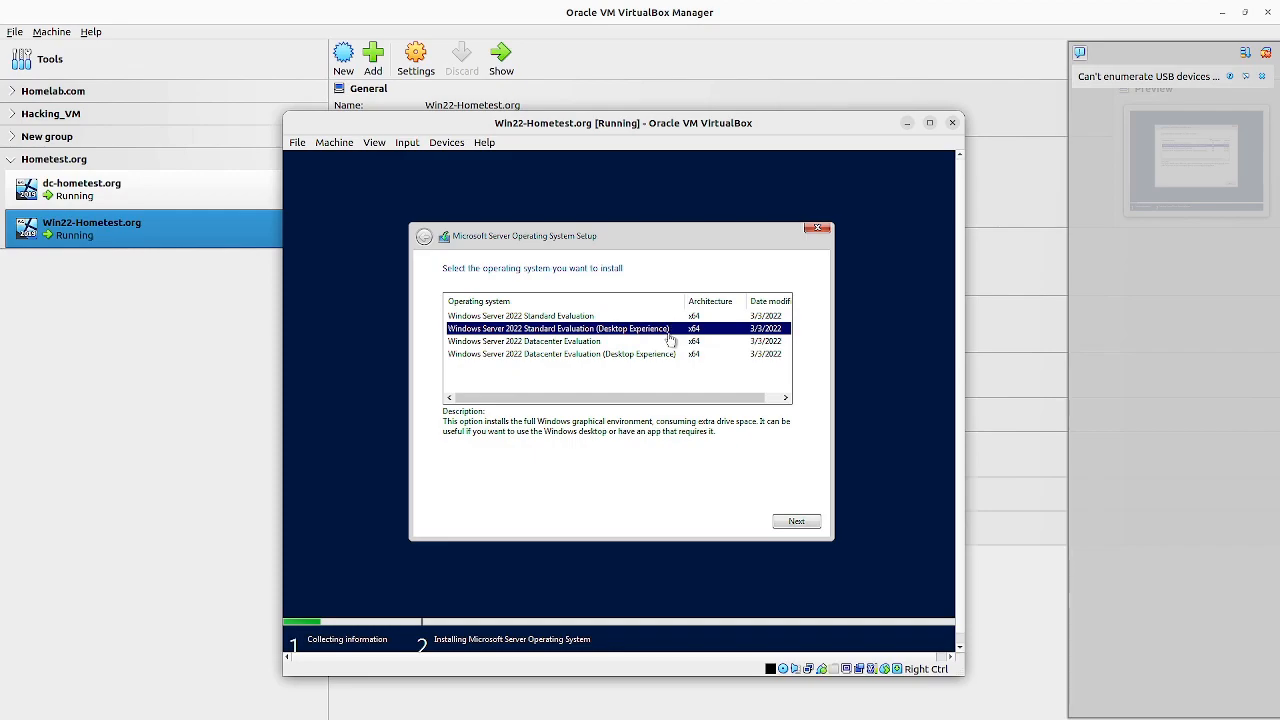
{"action": "left_click", "coordinate": [810, 522]}
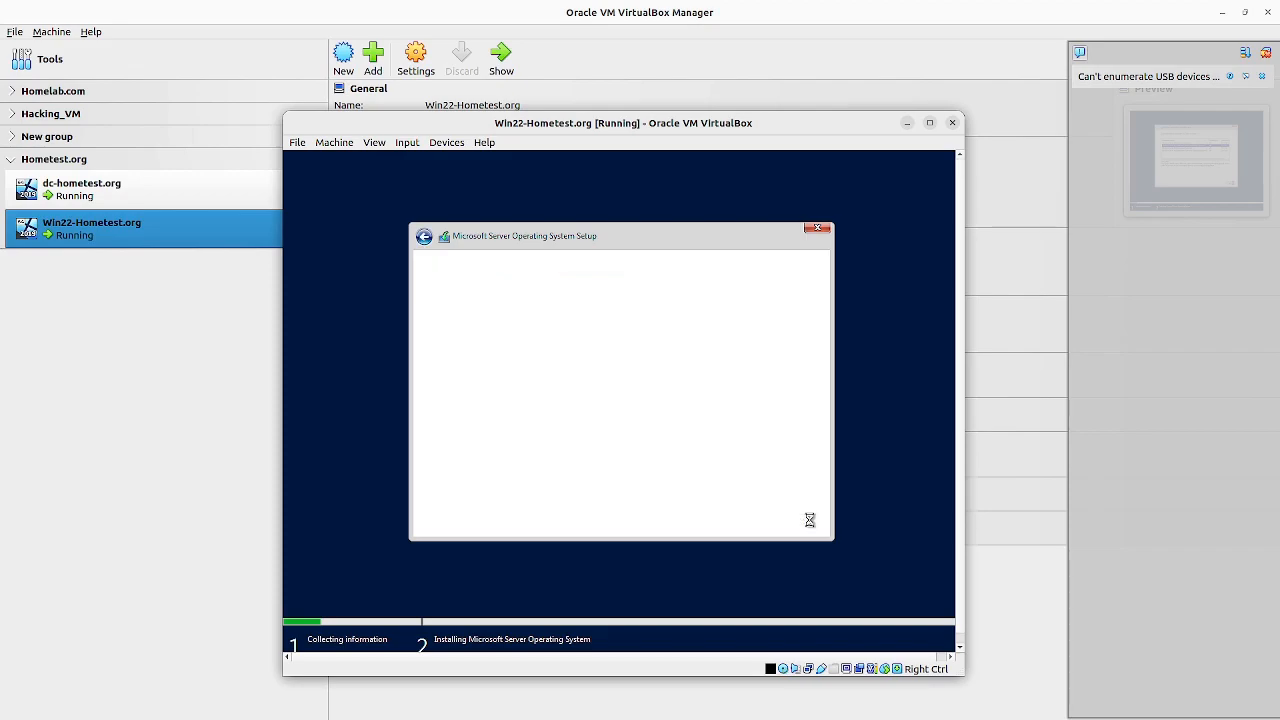
Step: Accept the Microsoft Software License Terms and choose the custom installation type
{"action": "left_click", "coordinate": [446, 494]}
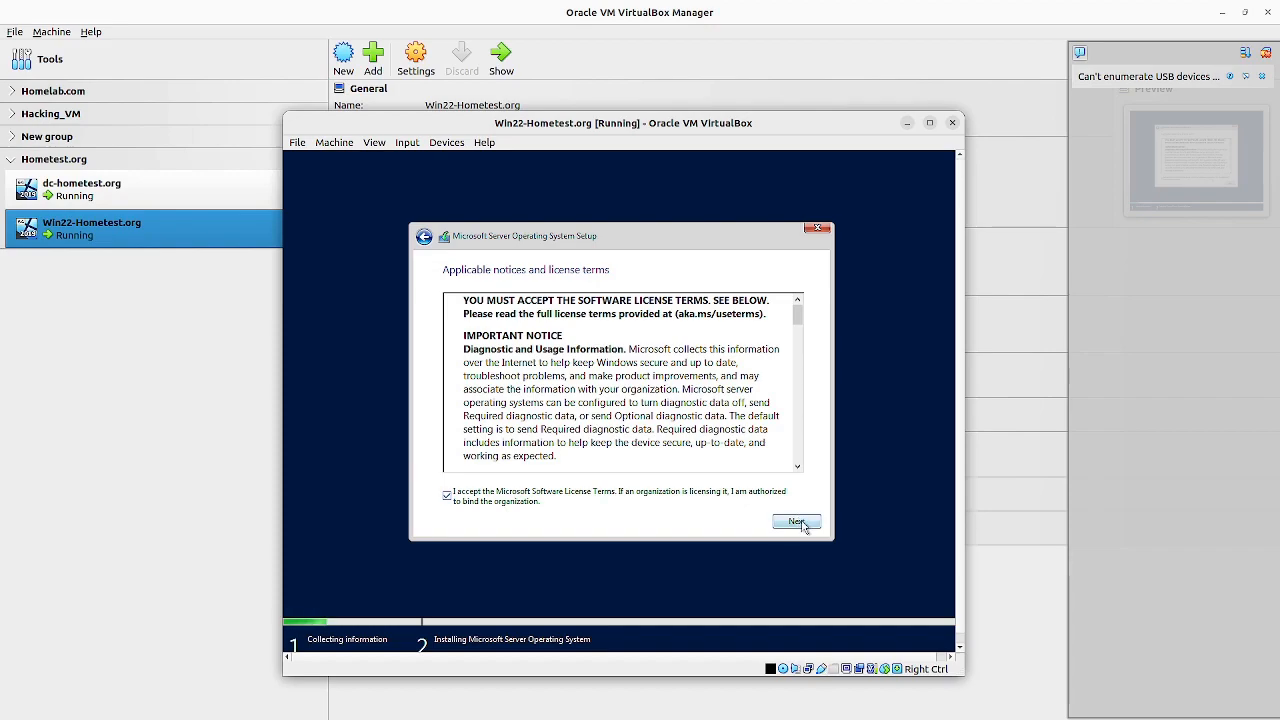
{"action": "left_click", "coordinate": [797, 522]}
{"action": "left_click", "coordinate": [594, 407]}
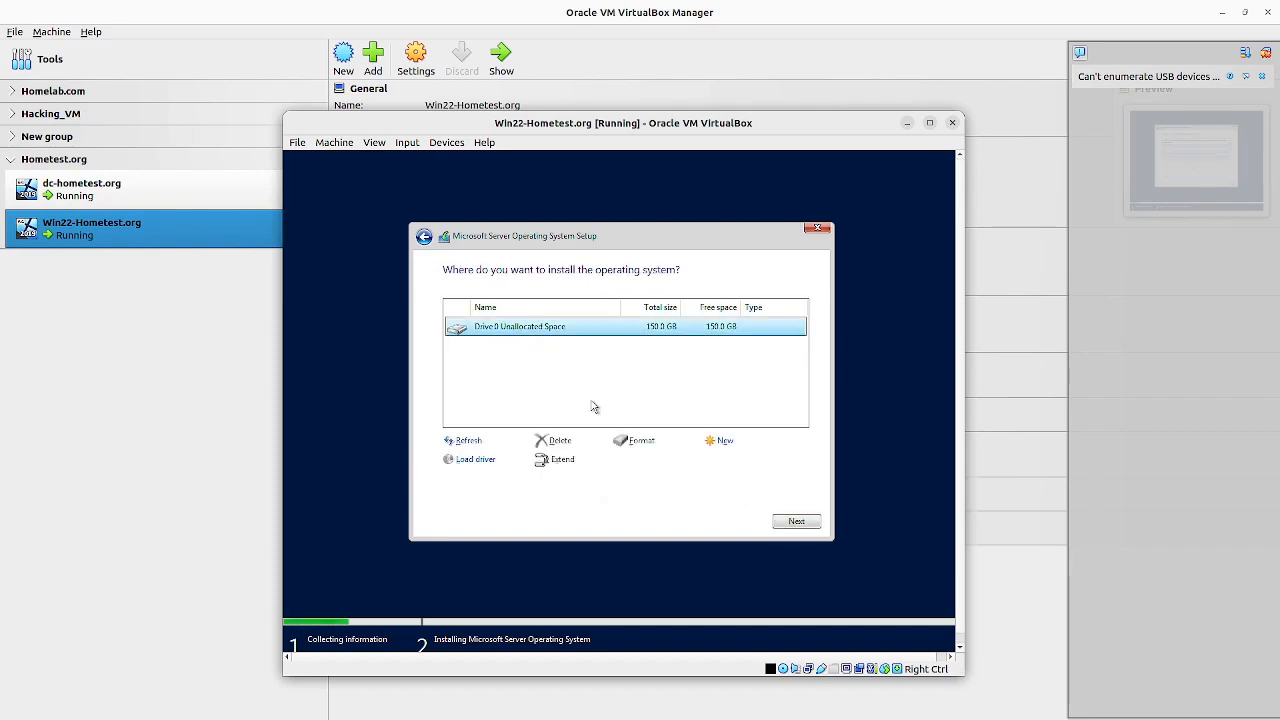
Step: Create a partition from all of Drive 0's unallocated space and install the operating system on the new primary partition
{"action": "left_click", "coordinate": [726, 444]}
{"action": "left_click", "coordinate": [750, 462]}
{"action": "left_click", "coordinate": [695, 457]}
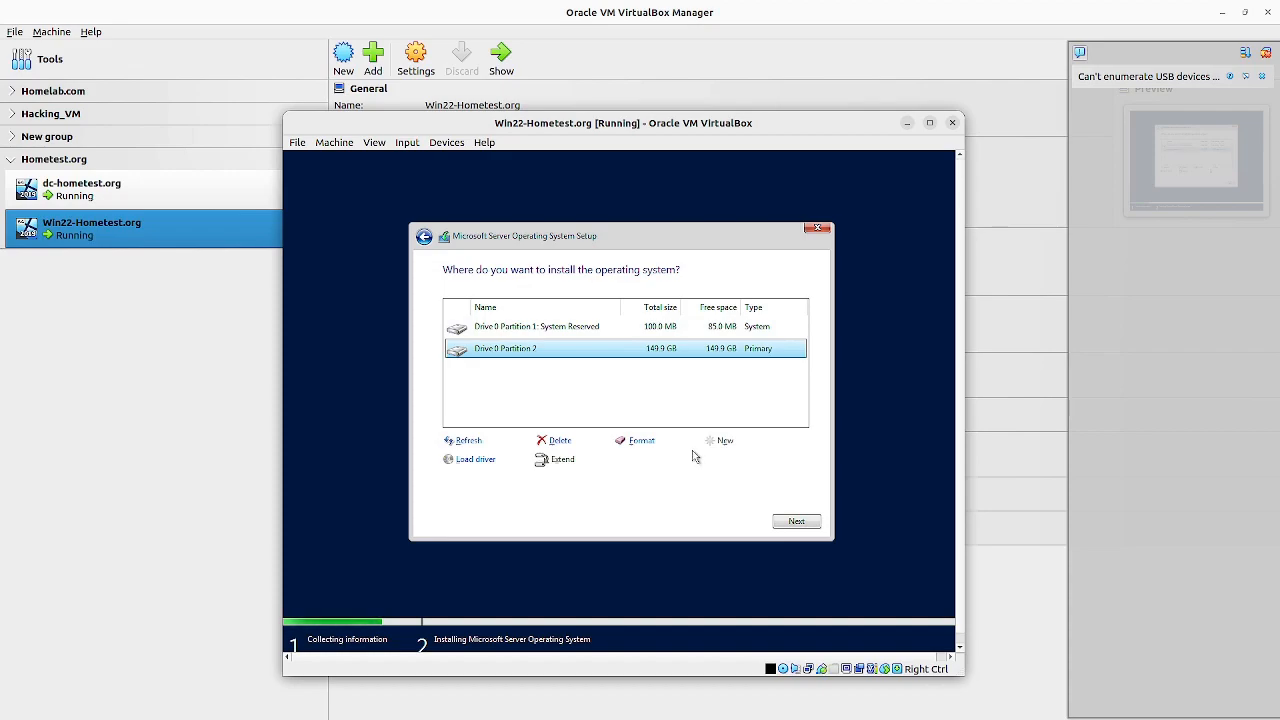
{"action": "left_click", "coordinate": [795, 521]}
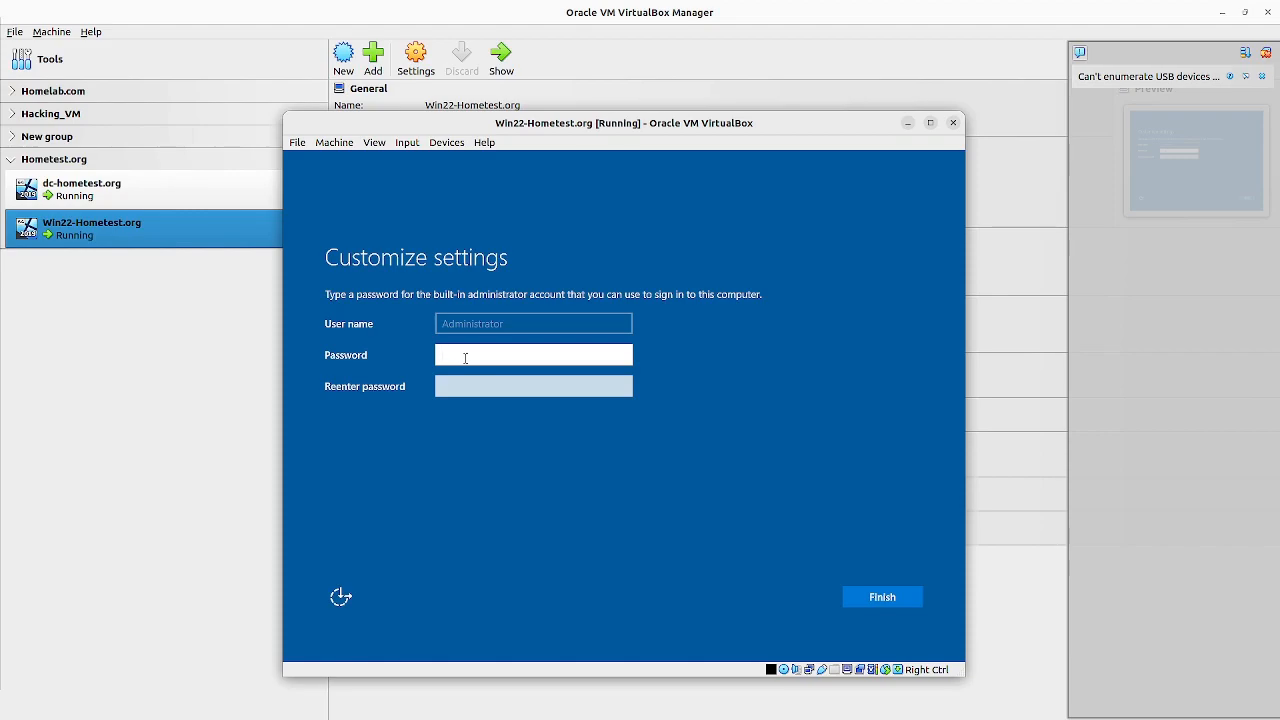
Step: Enter and re-enter a password for the built-in Administrator account, and finish customizing the settings
{"action": "type", "text": "**************"}
{"action": "key", "text": "Tab"}
{"action": "type", "text": "*********"}
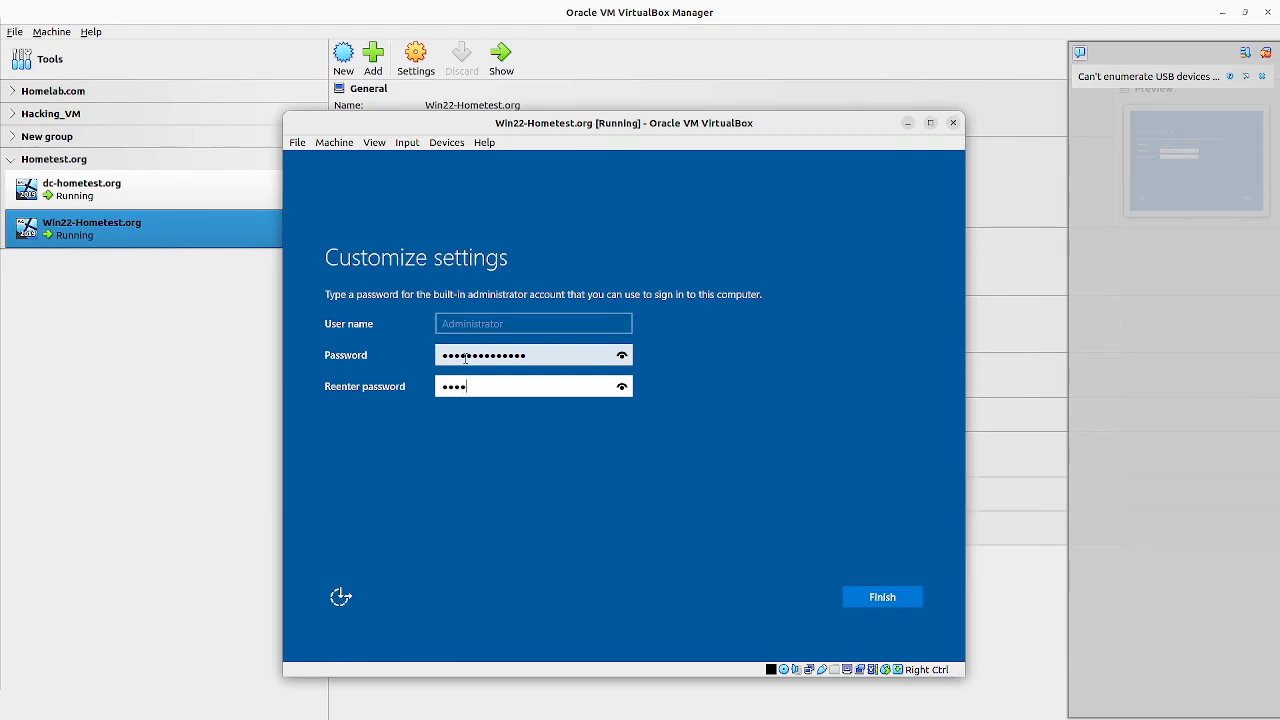
{"action": "type", "text": "*****"}
{"action": "left_click", "coordinate": [873, 593]}
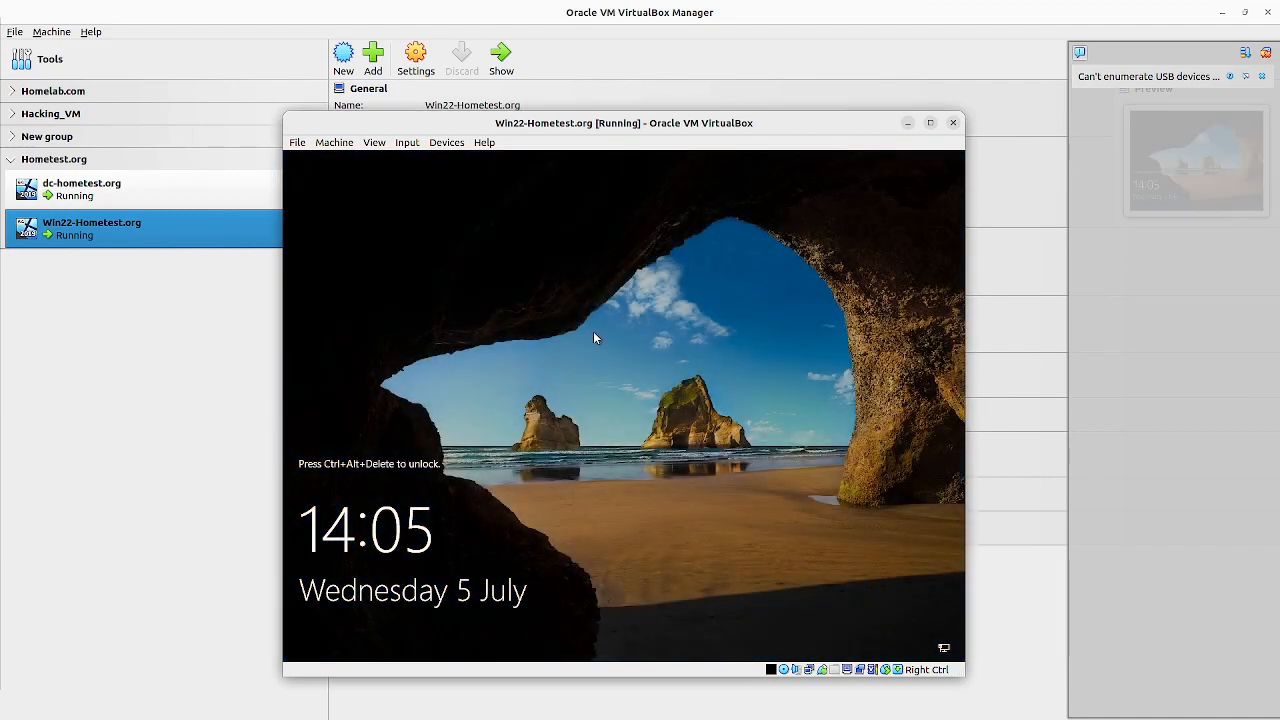
Step: Send Ctrl+Alt+Delete to the virtual machine to unlock it and sign in as Administrator with the account password
{"action": "left_click", "coordinate": [407, 142]}
{"action": "mouse_move", "coordinate": [416, 159]}
{"action": "left_click", "coordinate": [600, 193]}
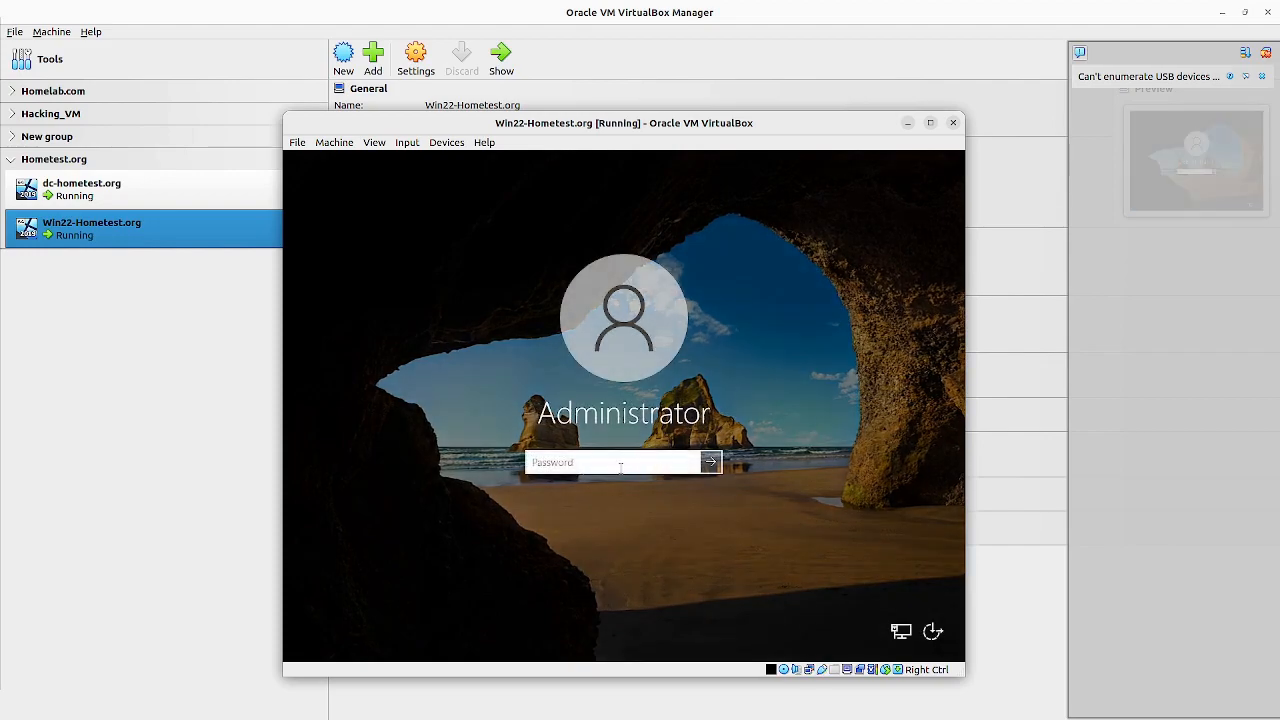
{"action": "type", "text": "**************"}
{"action": "key", "text": "Return"}
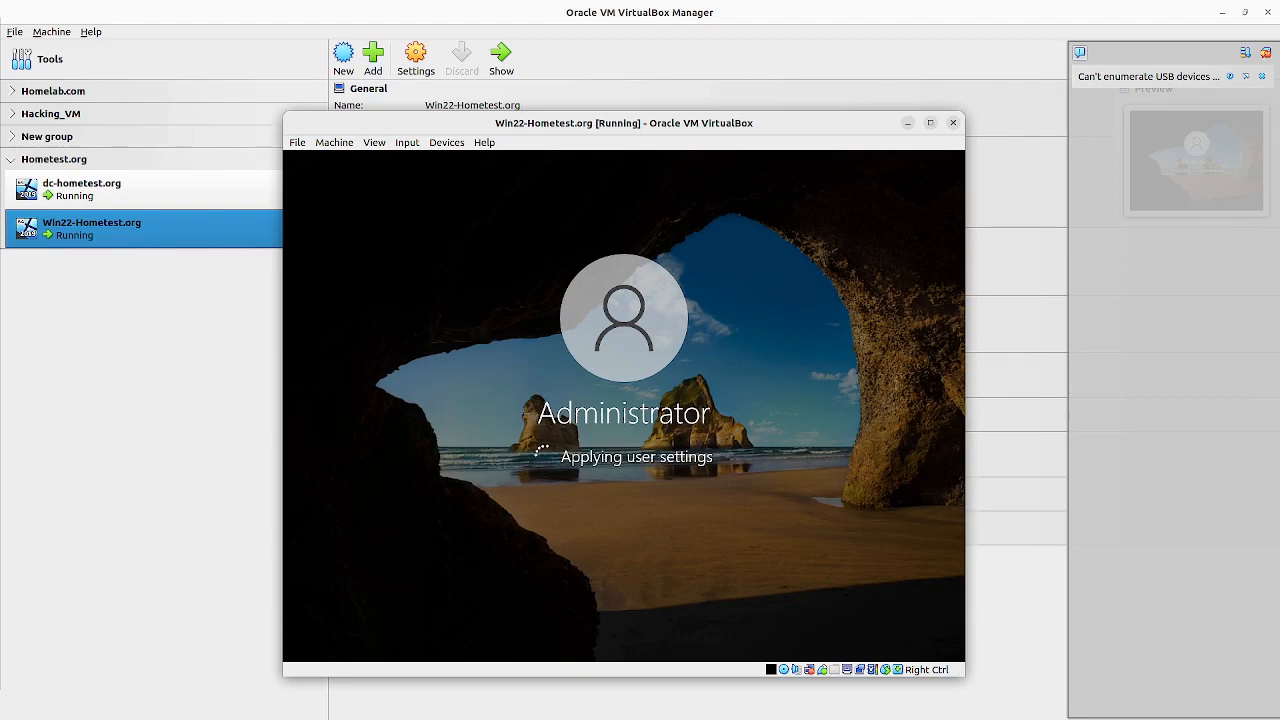
Step: Maximize the virtual machine window, allow the server to be discoverable on the hometest.org network, and dismiss the device notification and Windows Admin Center message
{"action": "left_click", "coordinate": [930, 122]}
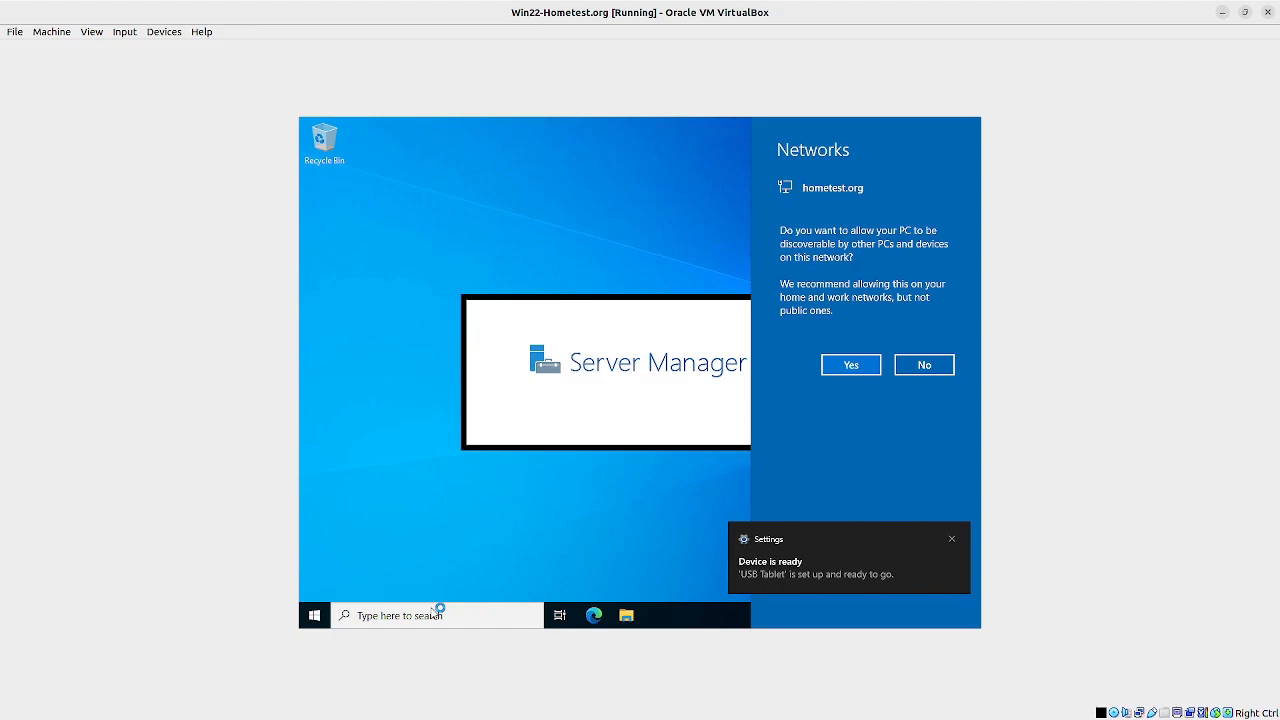
{"action": "left_click", "coordinate": [851, 365]}
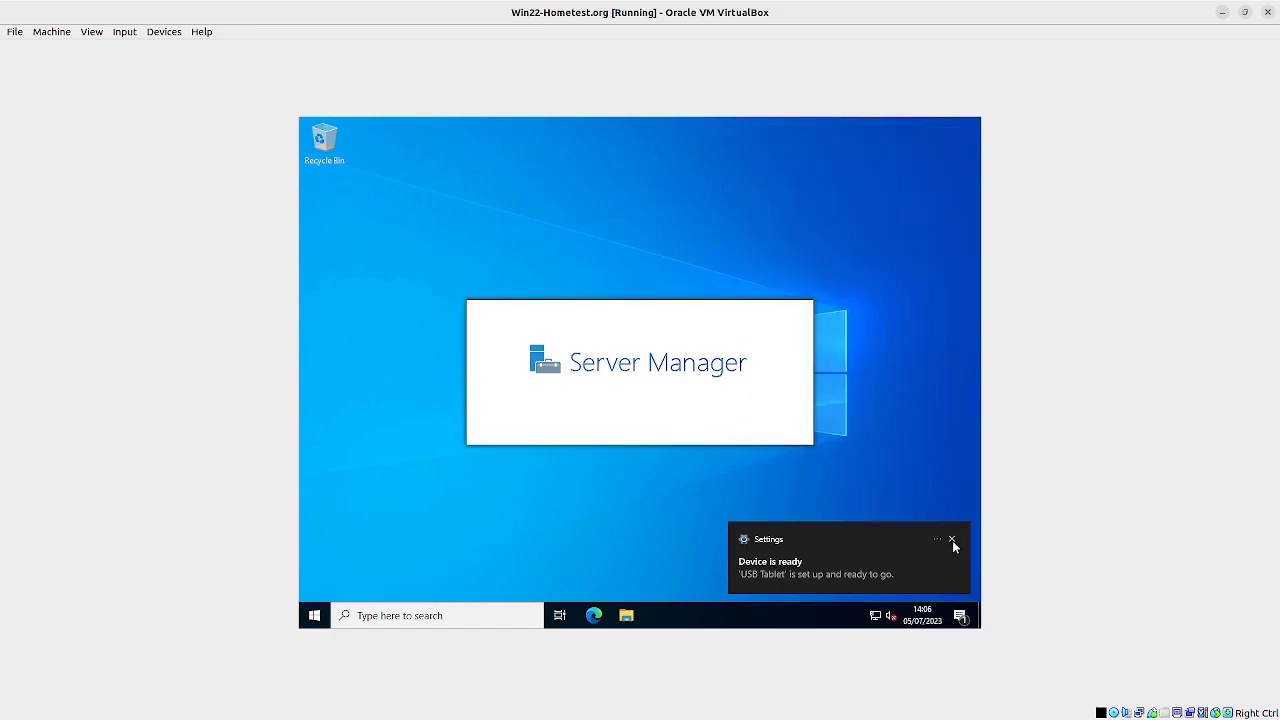
{"action": "left_click", "coordinate": [952, 540]}
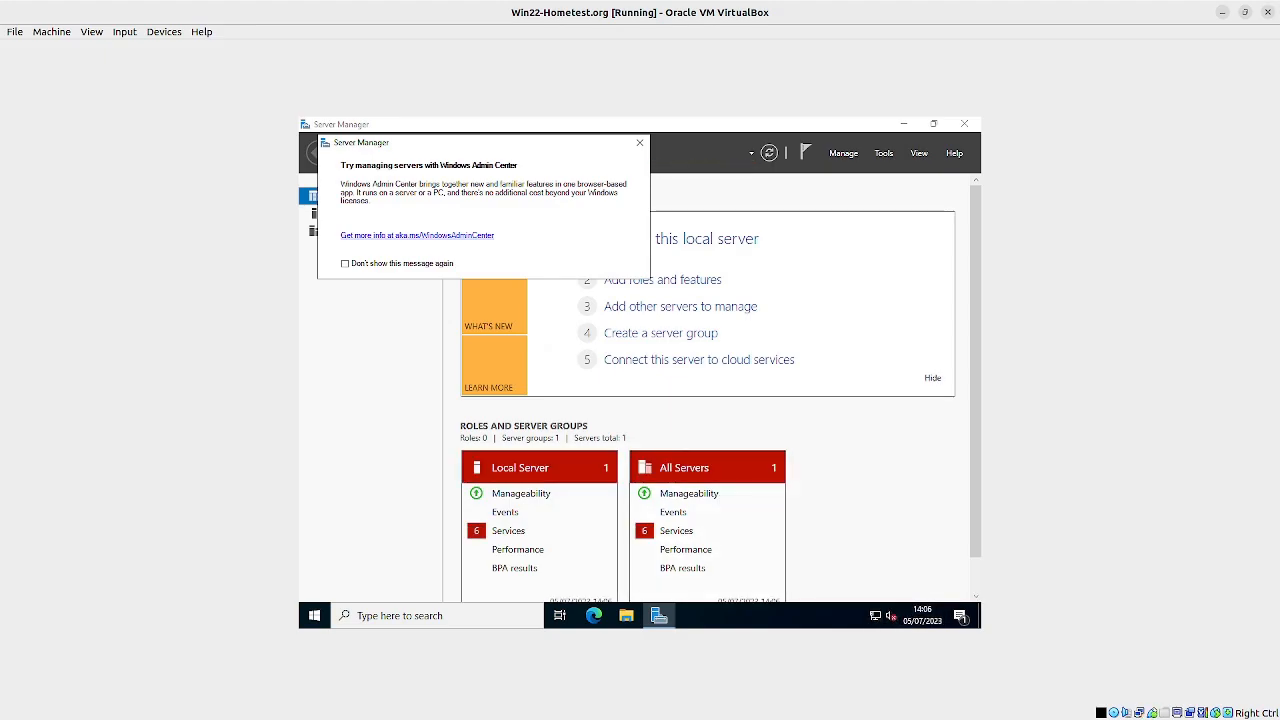
{"action": "left_click", "coordinate": [639, 143]}
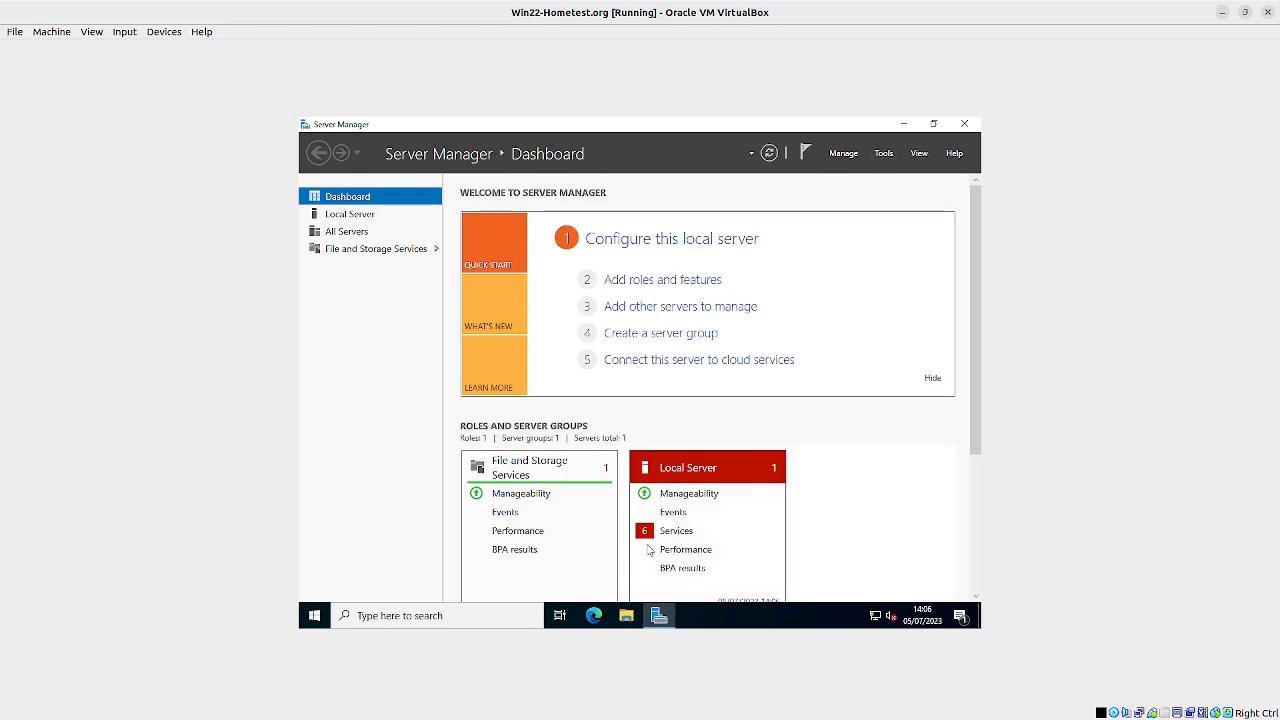
Step: Open the properties of This PC from File Explorer and maximize the Settings window showing the About page
{"action": "left_click", "coordinate": [625, 617]}
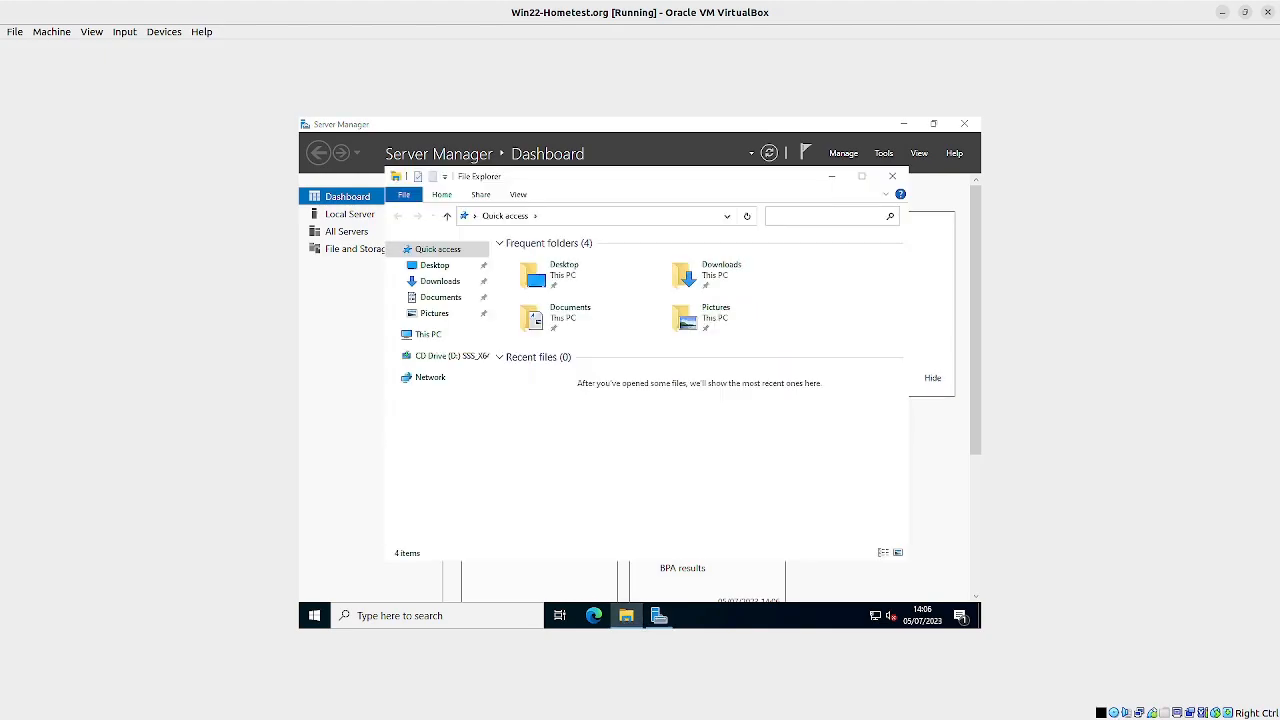
{"action": "right_click", "coordinate": [425, 341]}
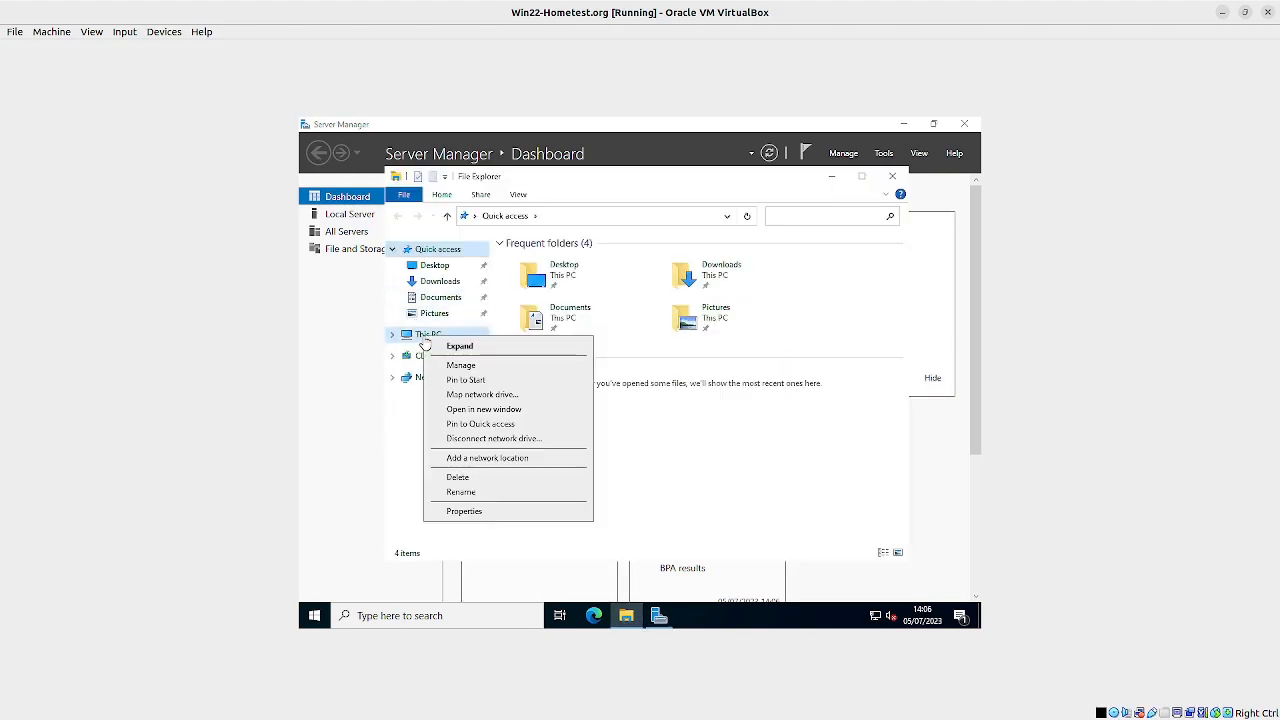
{"action": "left_click", "coordinate": [464, 512]}
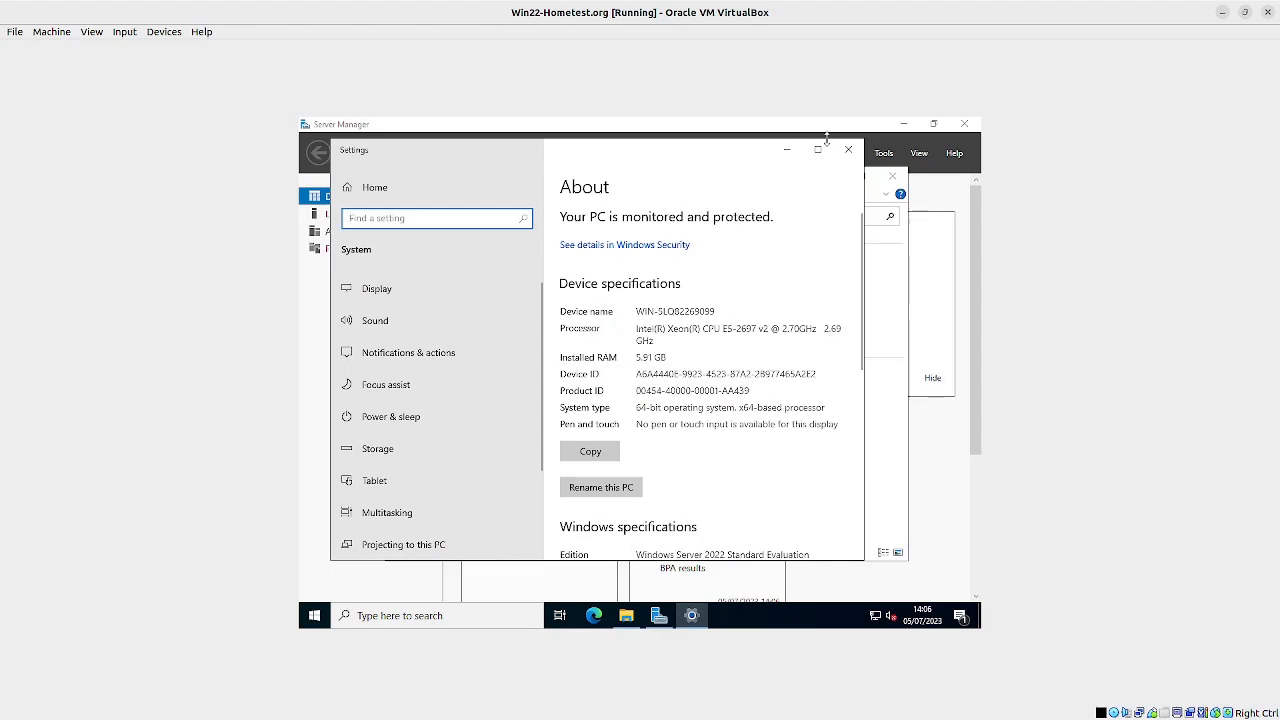
{"action": "left_click", "coordinate": [817, 149]}
{"action": "scroll", "coordinate": [638, 318], "scroll_direction": "down", "scroll_amount": 4}
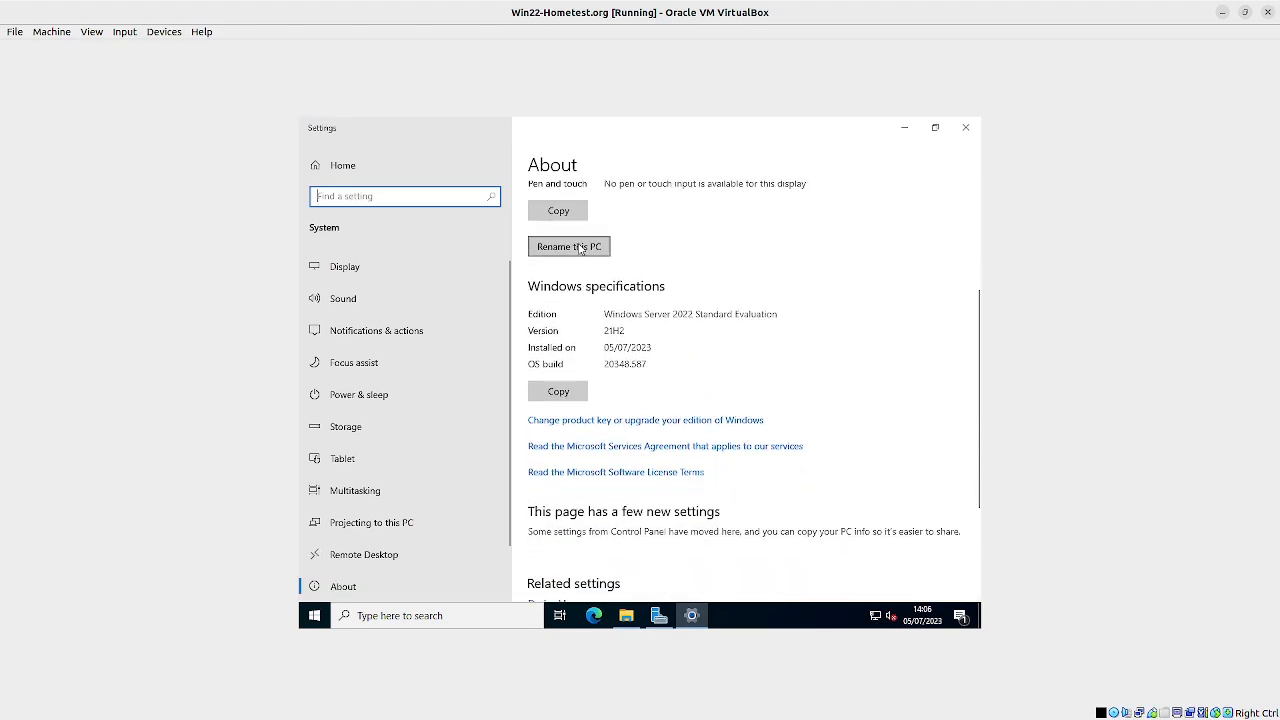
{"action": "left_click", "coordinate": [580, 247]}
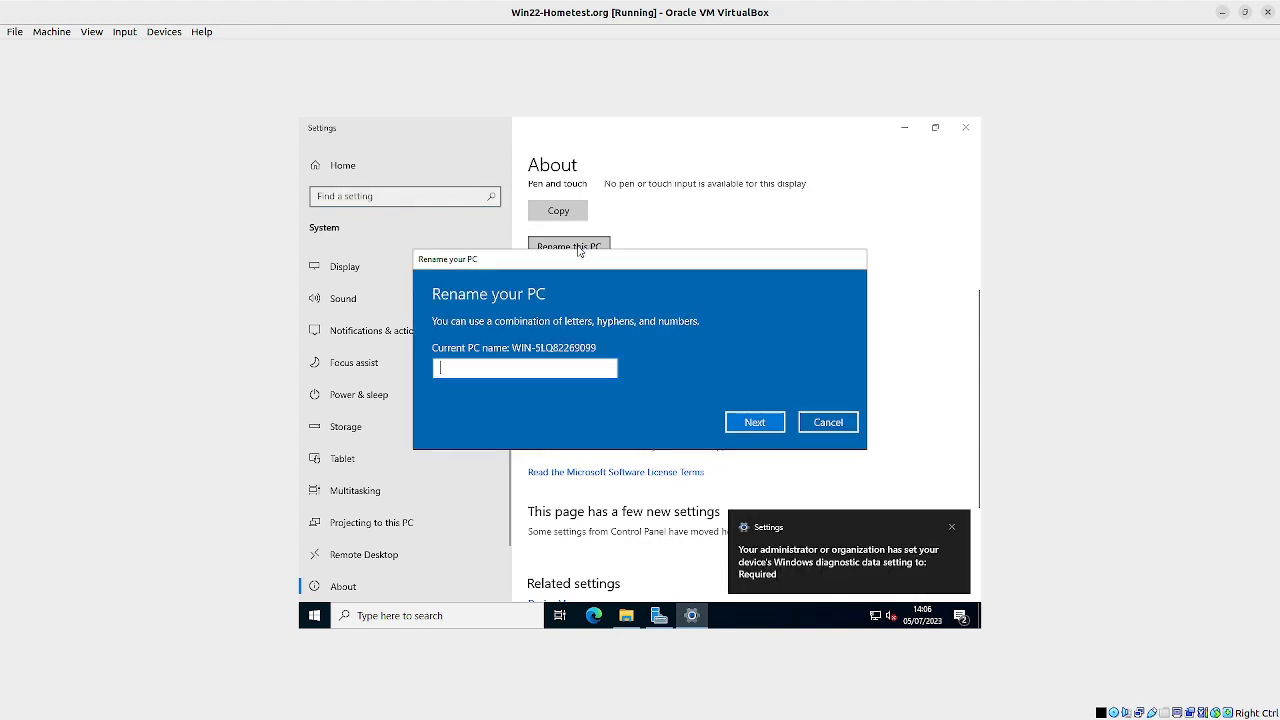
{"action": "left_click", "coordinate": [827, 425]}
Step: Open System Properties through the advanced system settings and show the computer name settings
{"action": "scroll", "coordinate": [738, 349], "scroll_direction": "down", "scroll_amount": 3}
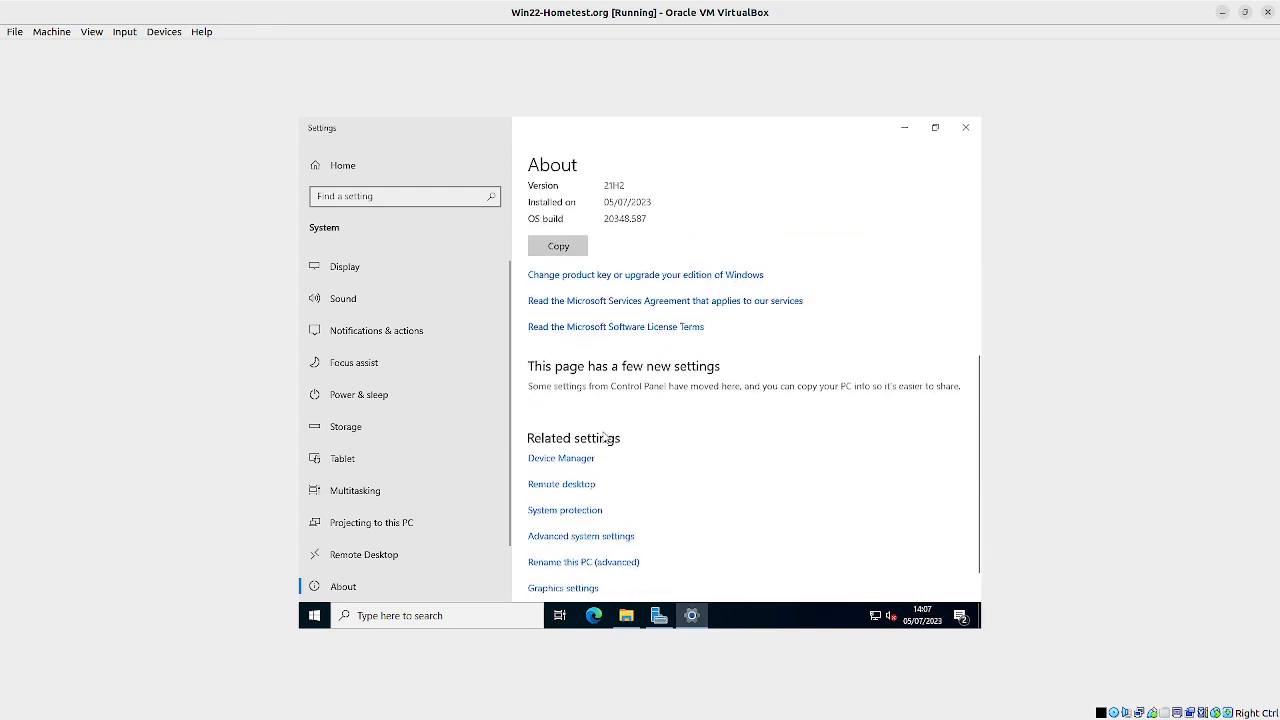
{"action": "scroll", "coordinate": [604, 435], "scroll_direction": "down", "scroll_amount": 1}
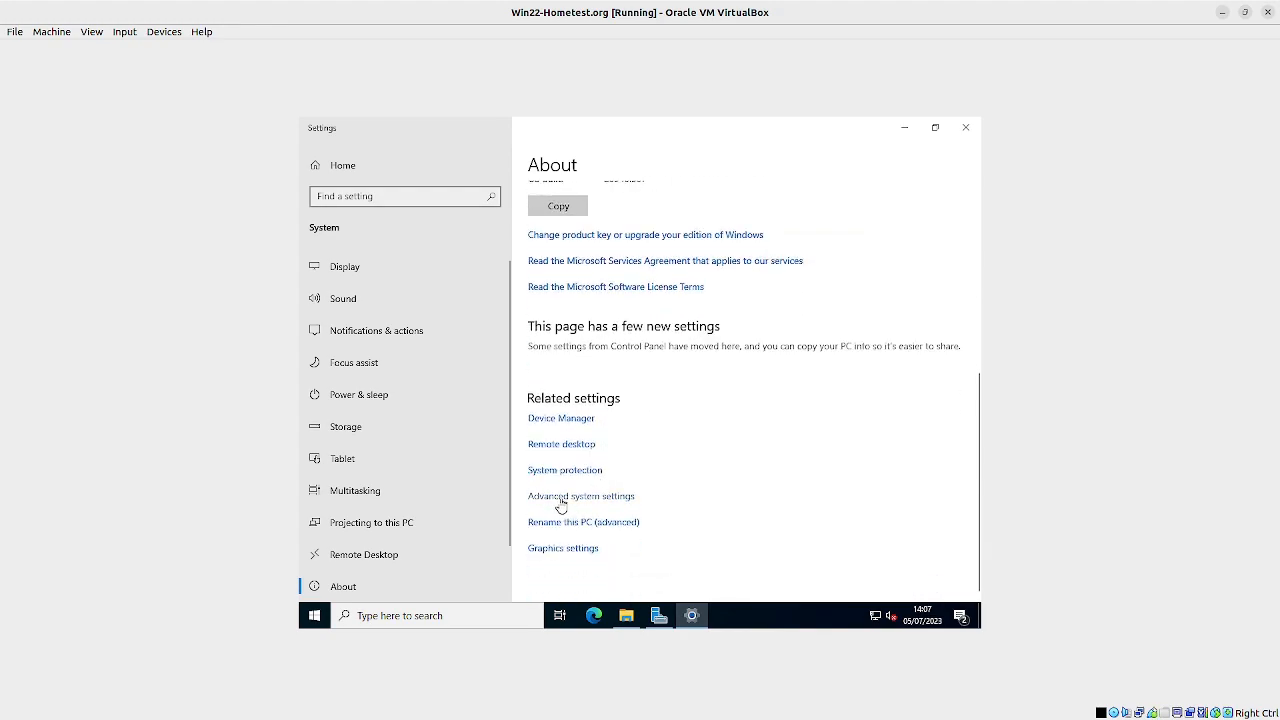
{"action": "left_click", "coordinate": [590, 503]}
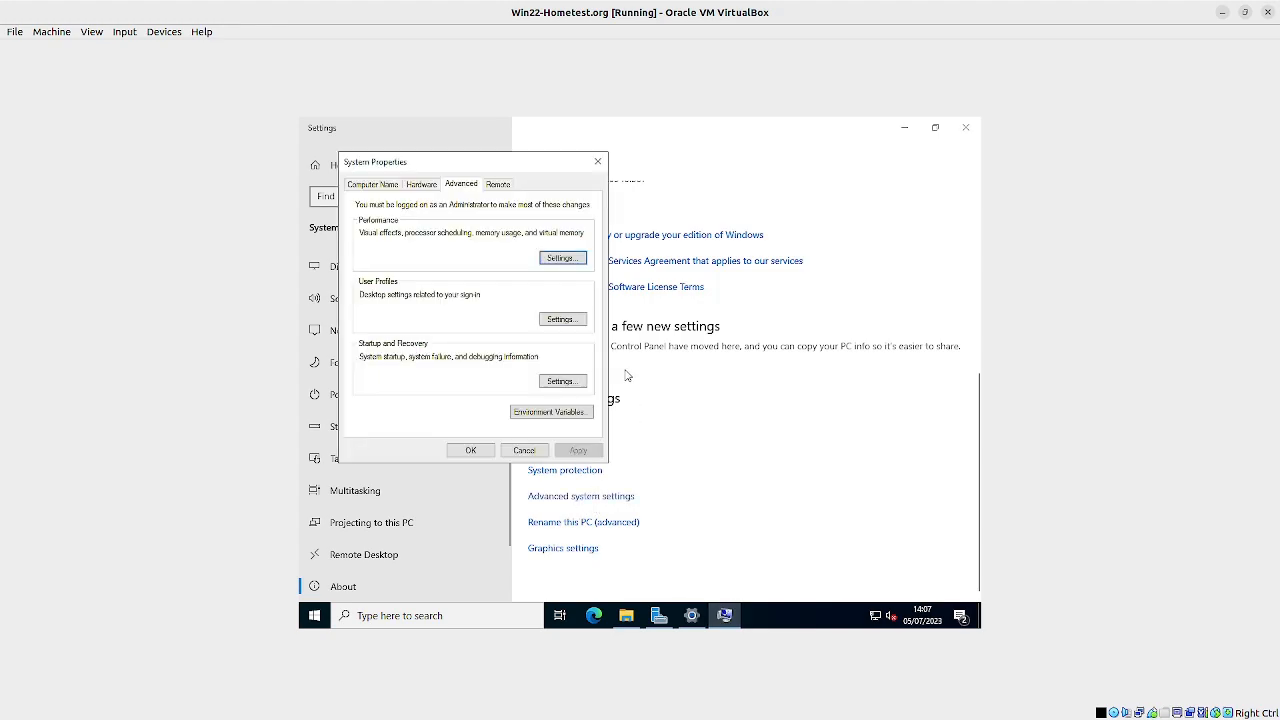
{"action": "left_click", "coordinate": [365, 186]}
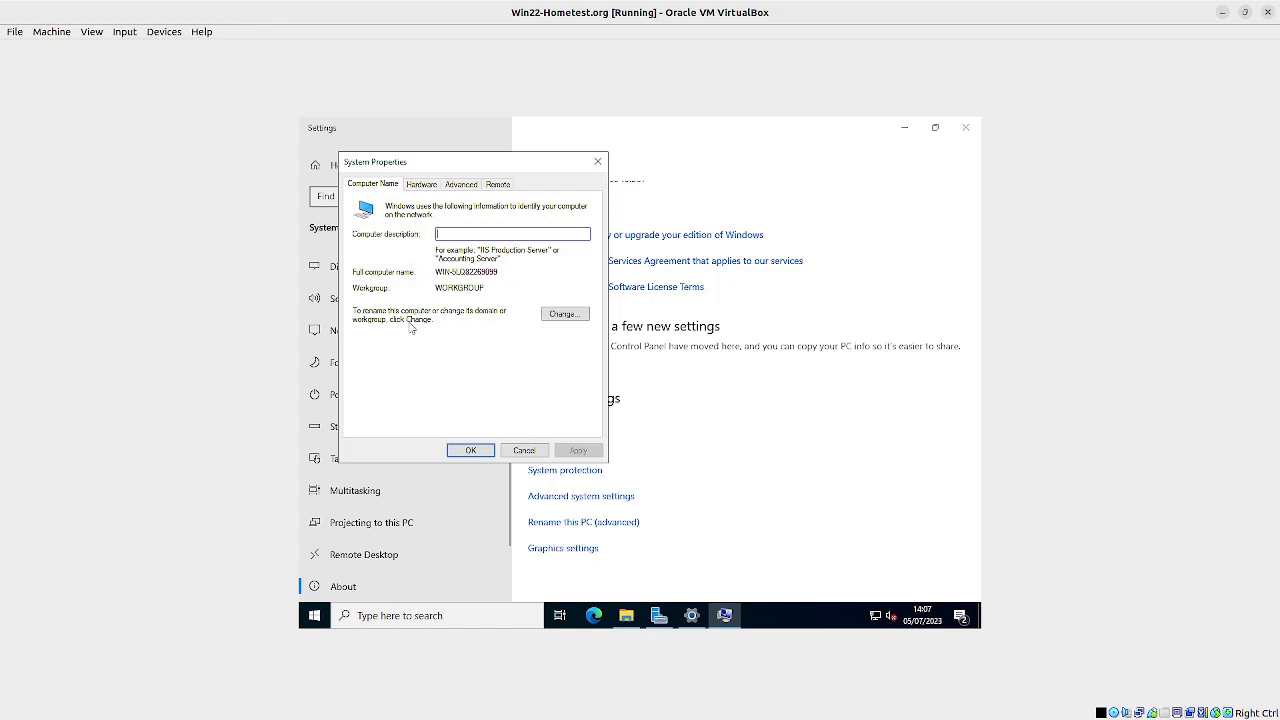
{"action": "left_click", "coordinate": [565, 315]}
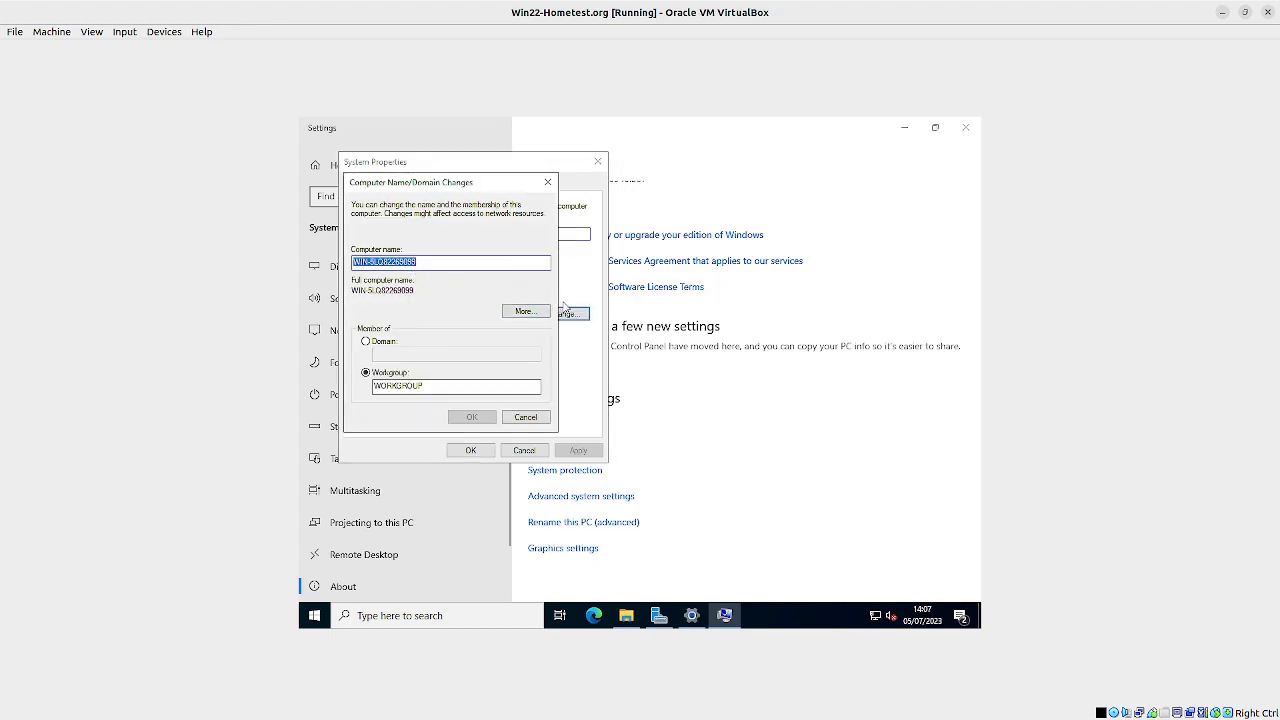
{"action": "left_click", "coordinate": [526, 417]}
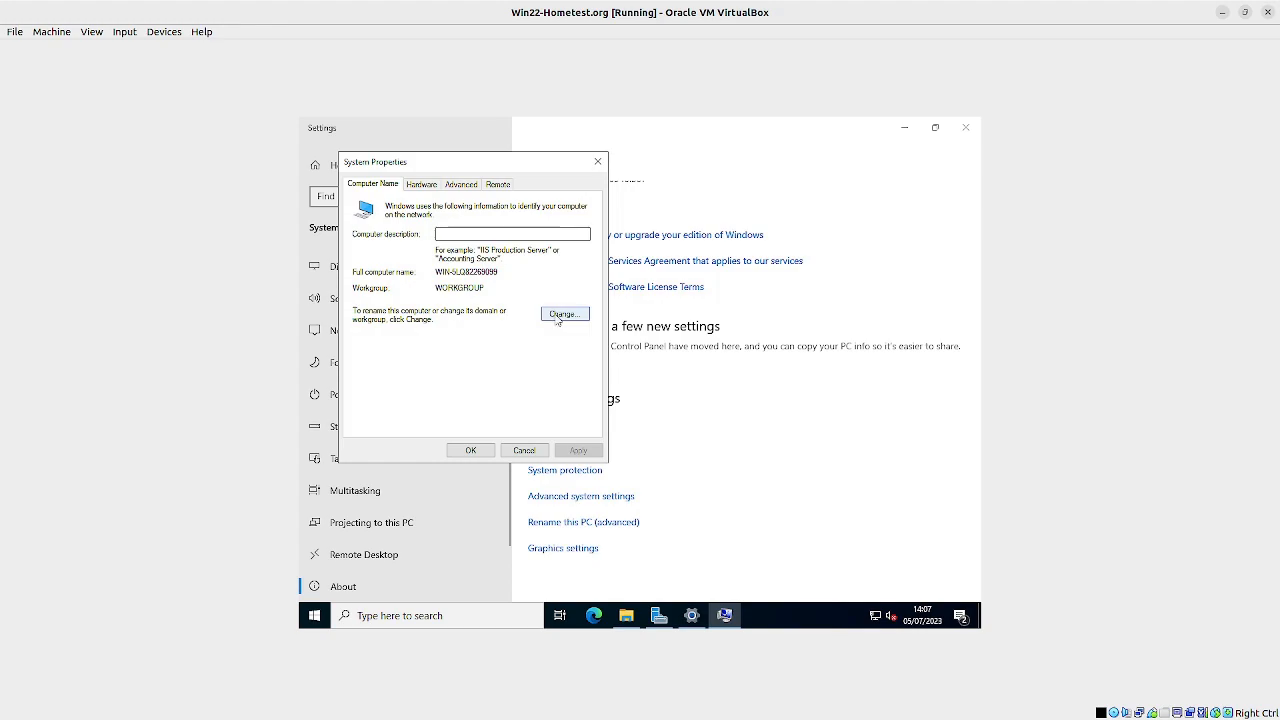
Step: Change the computer name to WIN22- in the computer name and domain changes
{"action": "left_click", "coordinate": [563, 315]}
{"action": "left_click_drag", "start_coordinate": [439, 262], "coordinate": [366, 263]}
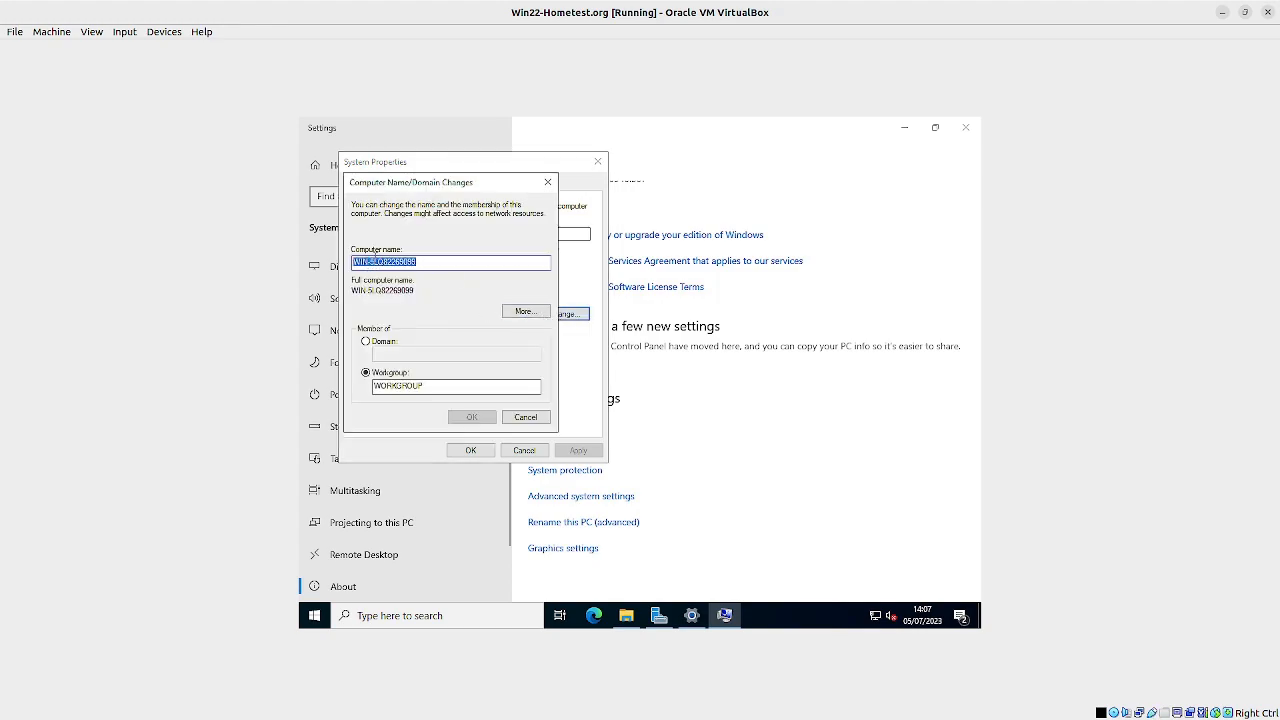
{"action": "type", "text": "WIN22"}
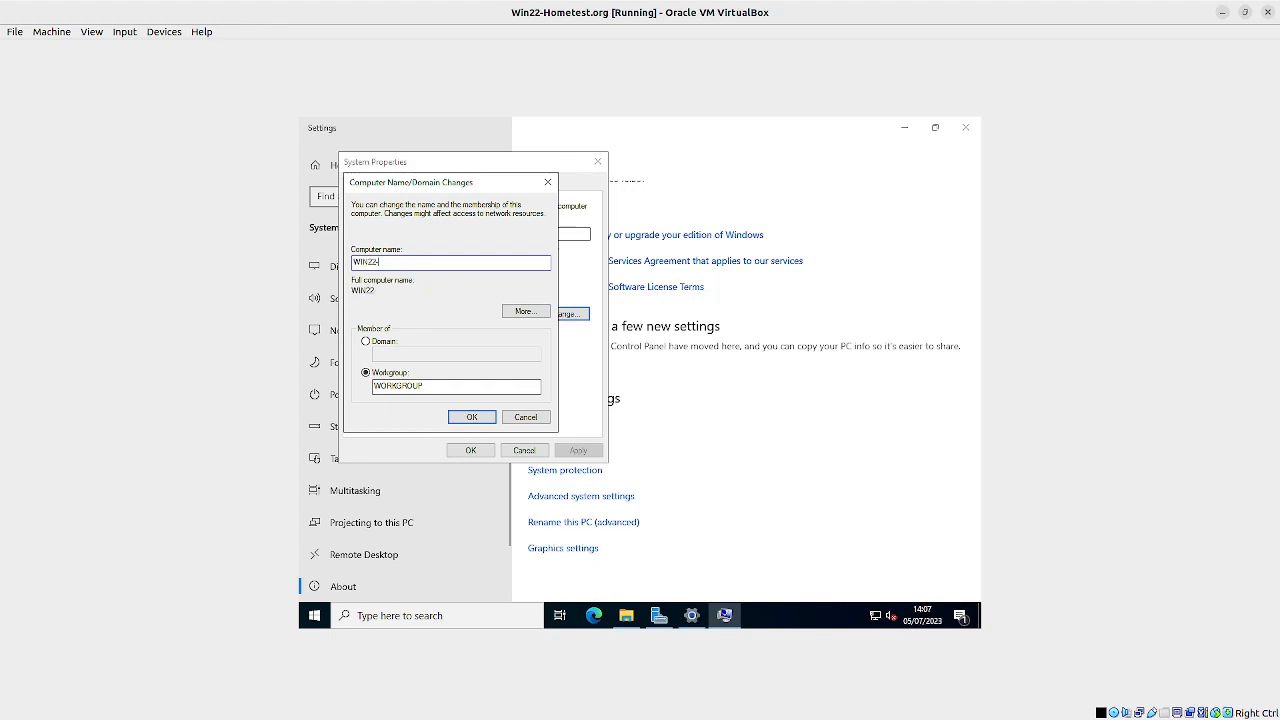
{"action": "type", "text": "-homet"}
{"action": "key", "text": "BackSpace"}
{"action": "key", "text": "BackSpace"}
{"action": "key", "text": "BackSpace"}
{"action": "key", "text": "BackSpace"}
{"action": "key", "text": "BackSpace"}
{"action": "key", "text": "BackSpace"}
Step: Make the computer a member of the domain hometest.org instead of a workgroup and submit the change
{"action": "left_click", "coordinate": [367, 343]}
{"action": "left_click", "coordinate": [397, 353]}
{"action": "type", "text": "H"}
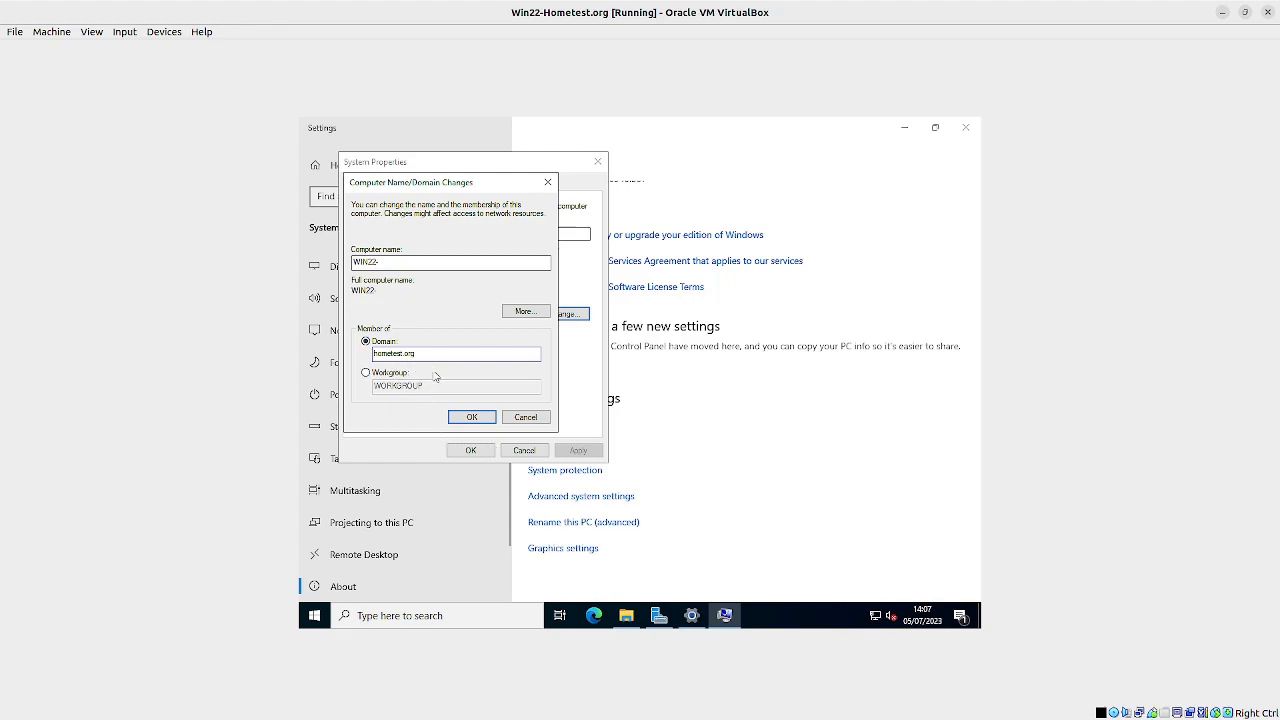
{"action": "left_click", "coordinate": [476, 419]}
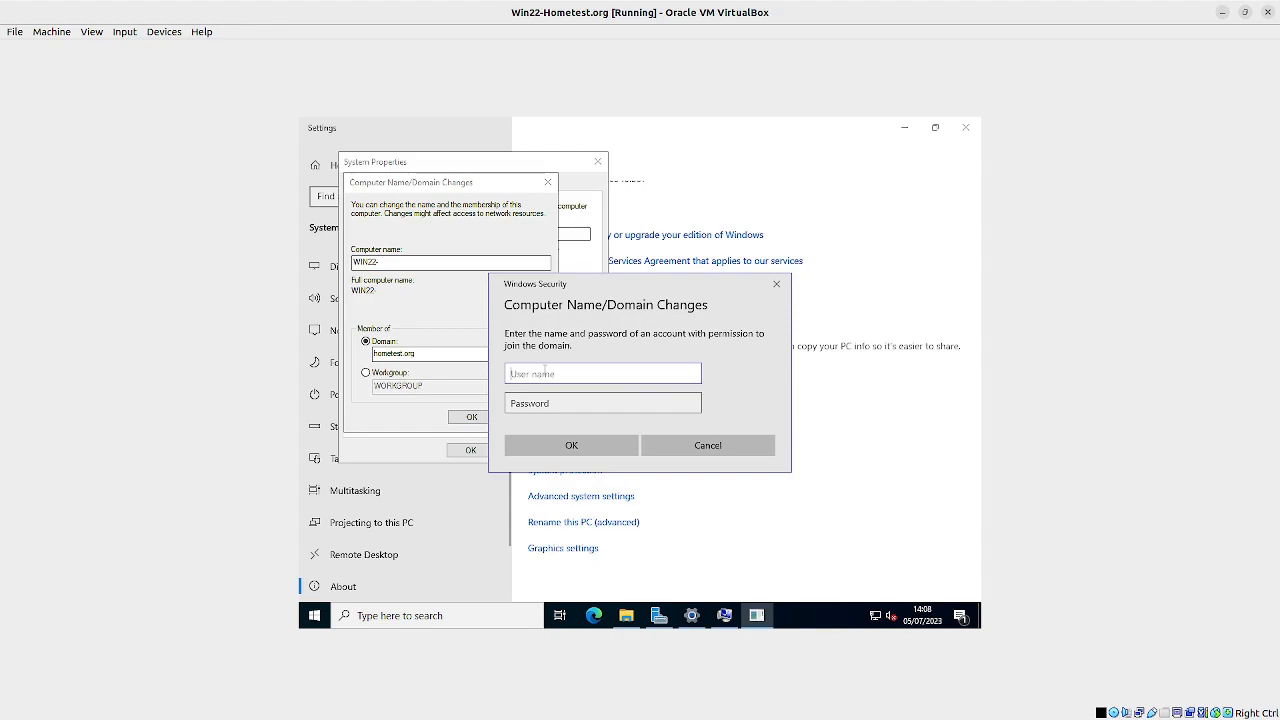
Step: Authorize the domain join with the user name and password of an account permitted to join the domain
{"action": "type", "text": "a-mike"}
{"action": "left_click", "coordinate": [541, 399]}
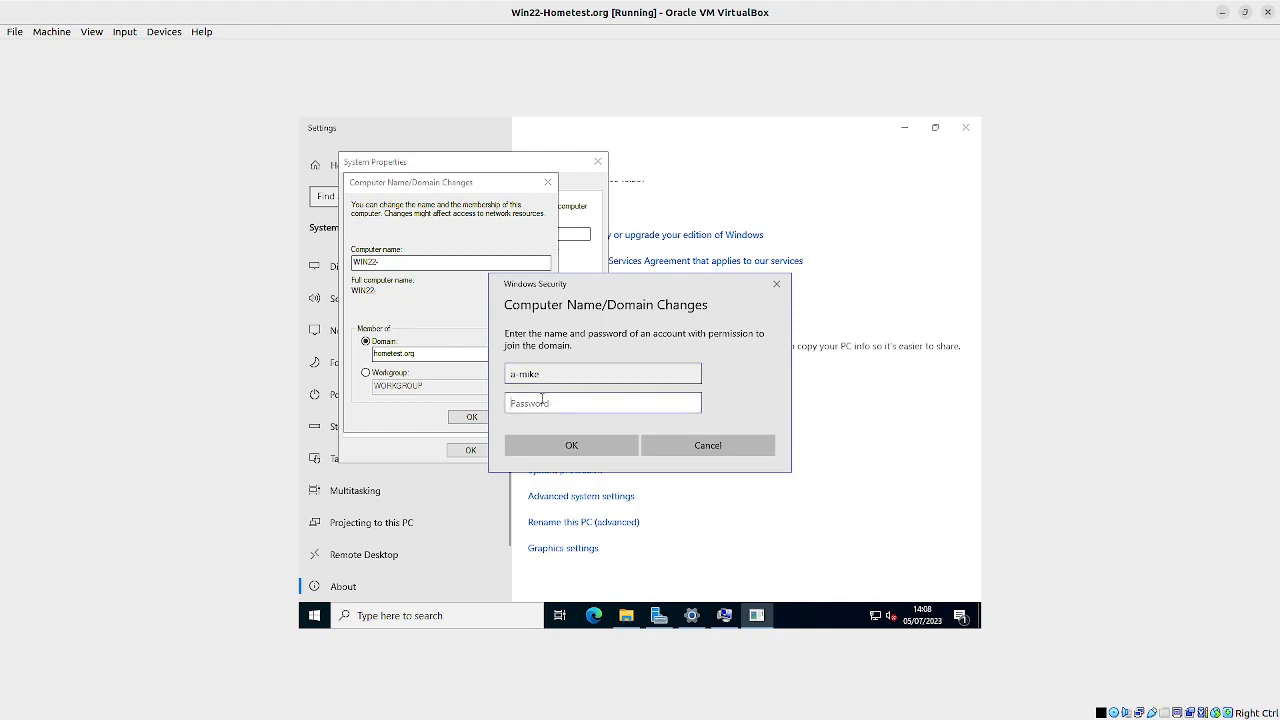
{"action": "type", "text": "**************"}
{"action": "left_click", "coordinate": [560, 450]}
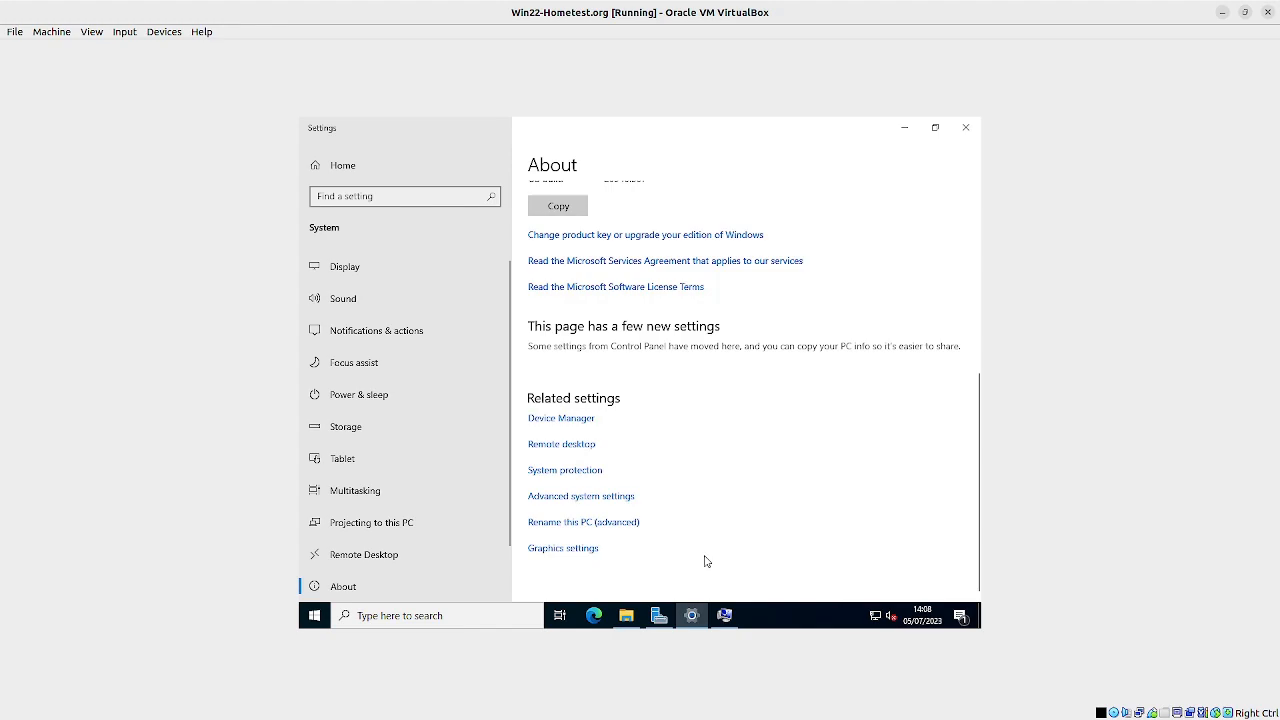
Step: Acknowledge the domain welcome and restart notices, close System Properties, and restart the server immediately
{"action": "left_click", "coordinate": [728, 621]}
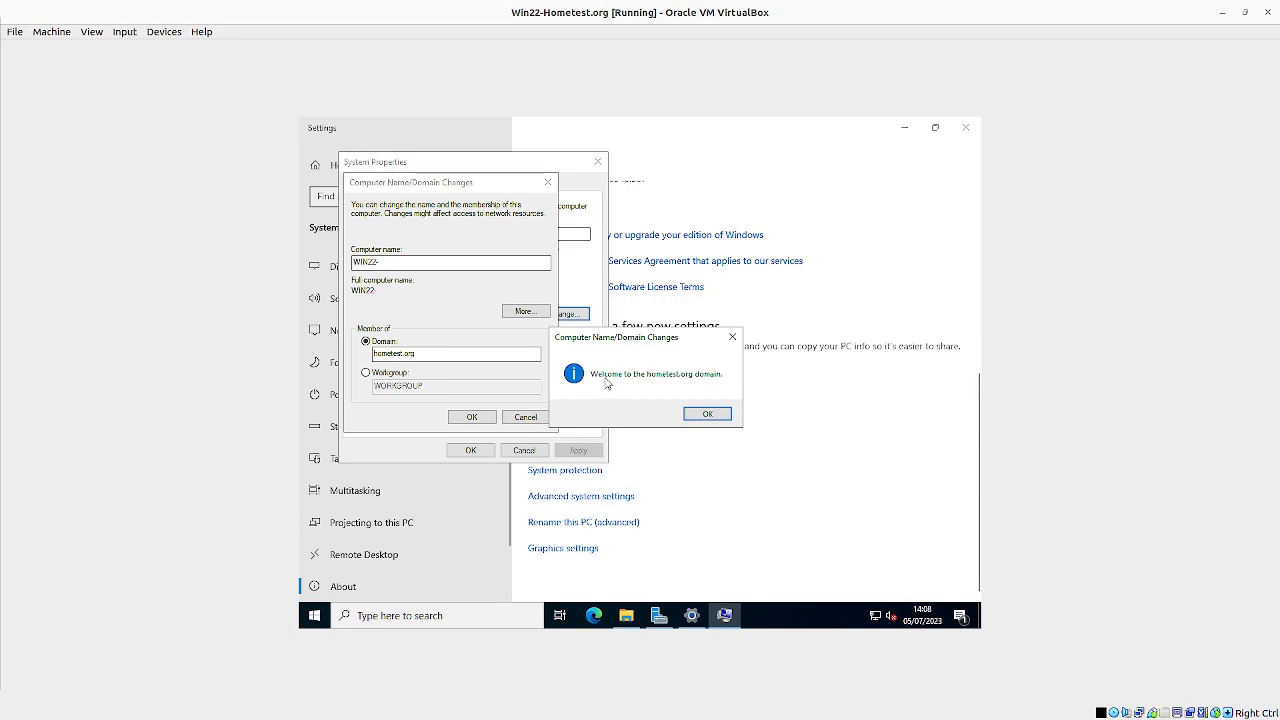
{"action": "left_click", "coordinate": [708, 415]}
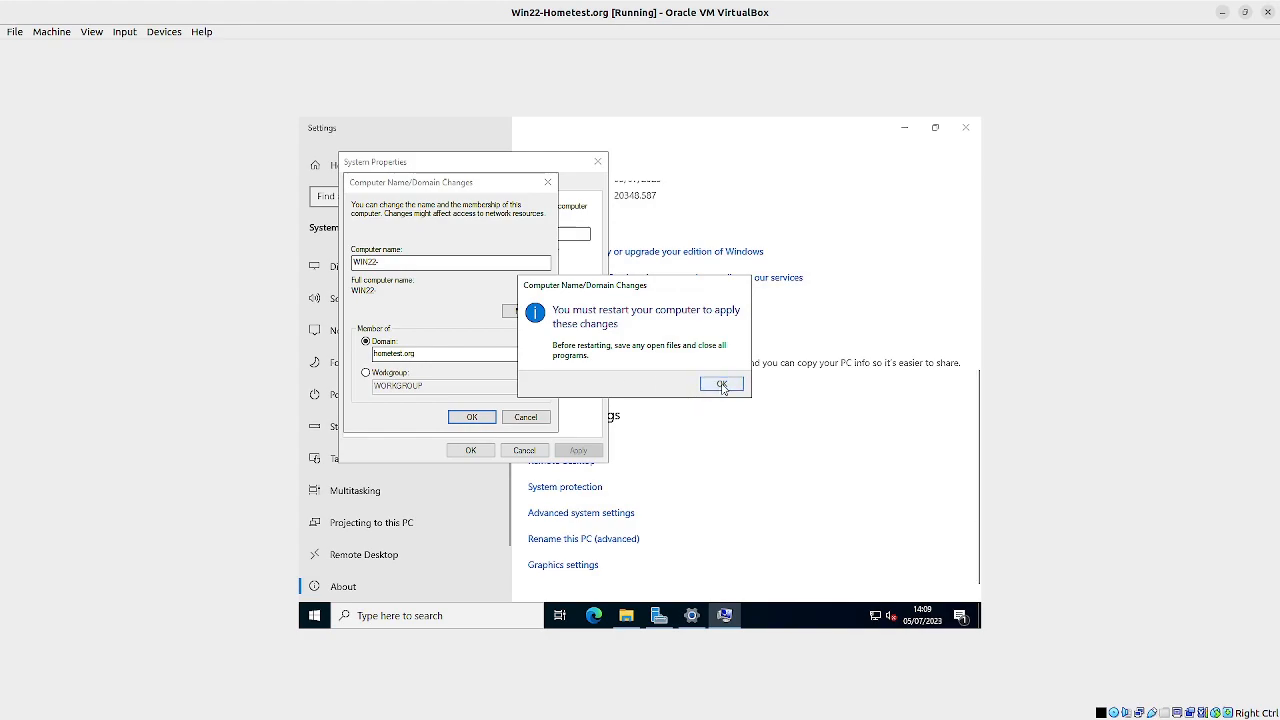
{"action": "left_click", "coordinate": [722, 386]}
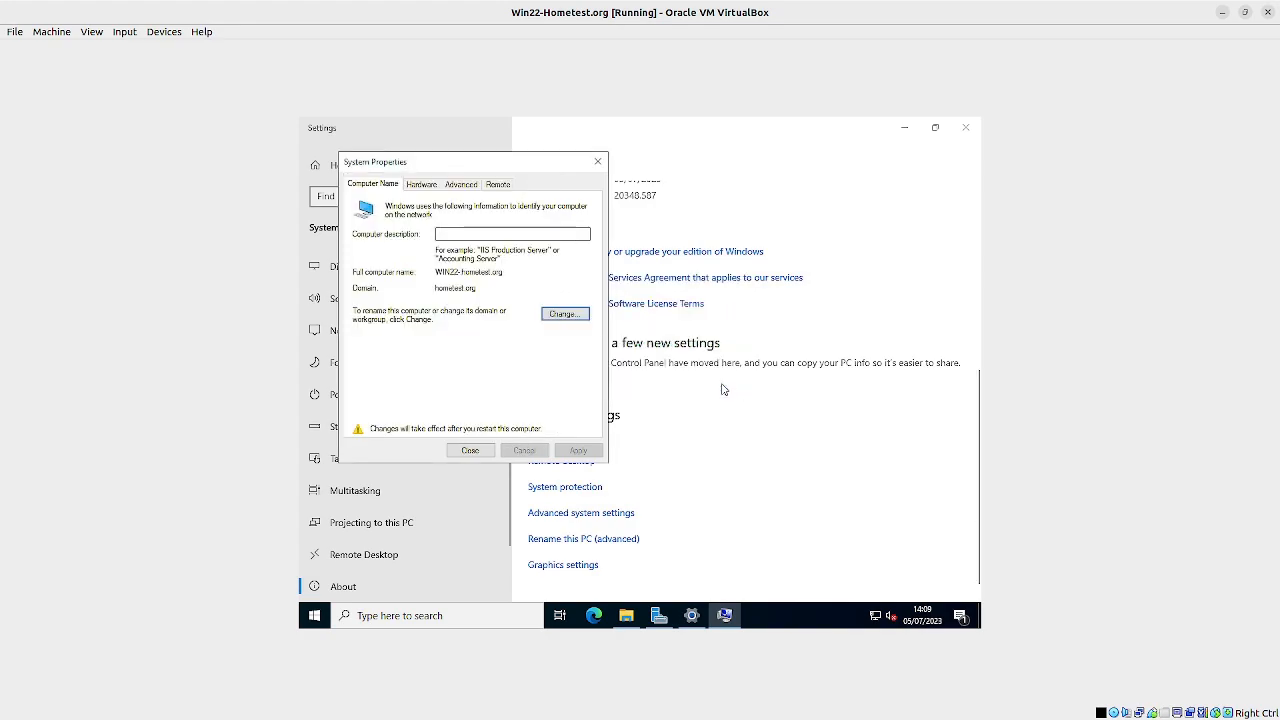
{"action": "left_click", "coordinate": [470, 451]}
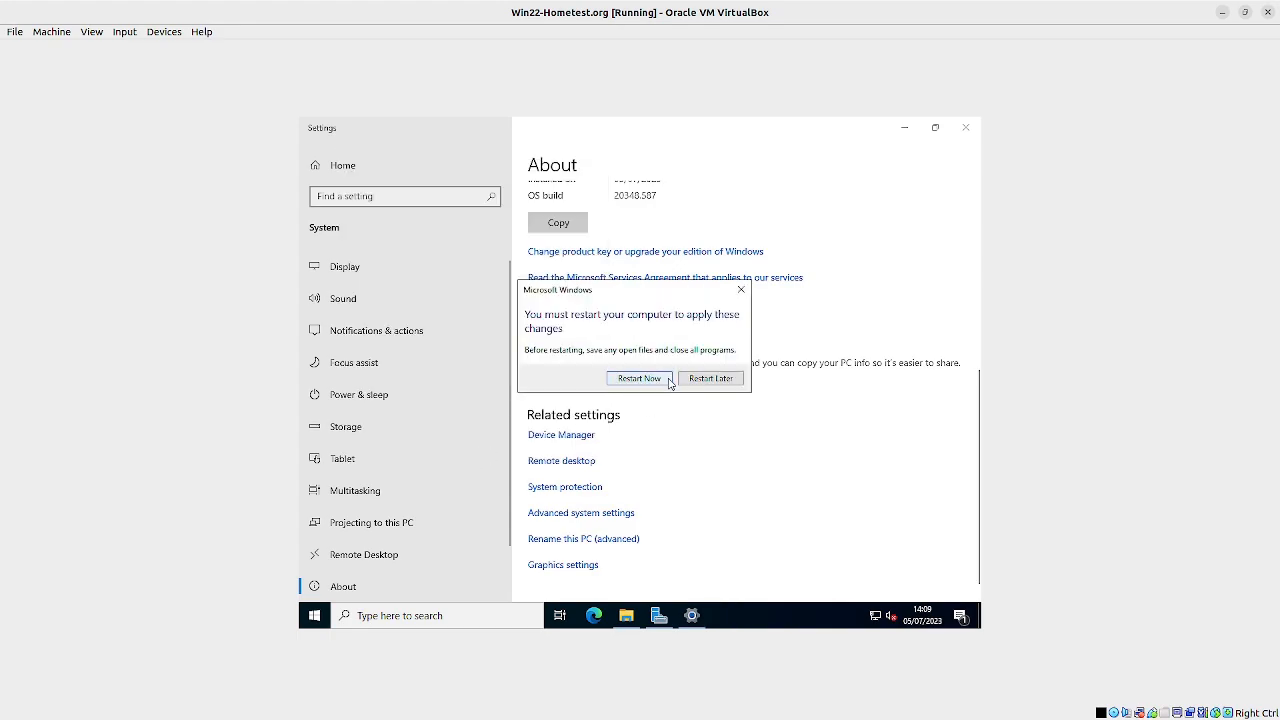
{"action": "left_click", "coordinate": [648, 381]}
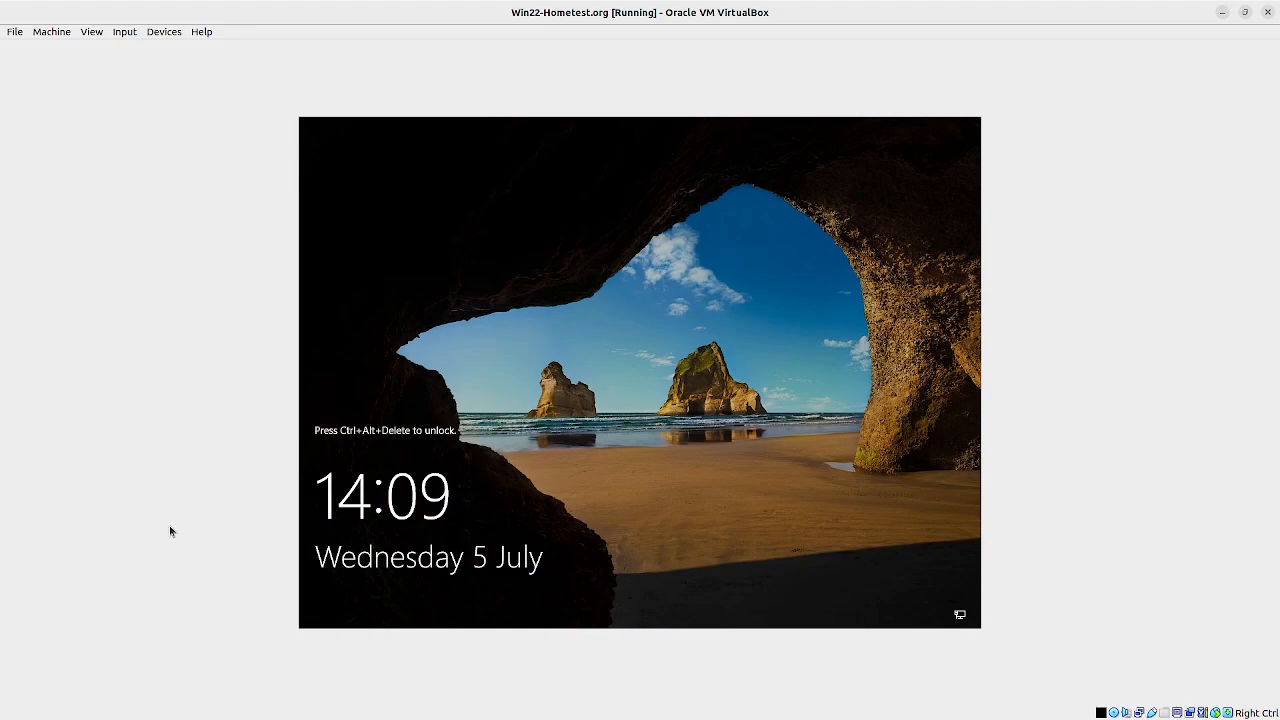
Step: Send Ctrl+Alt+Delete to the virtual machine and sign in to HOMETEST as another user with the domain account's user name and password
{"action": "left_click", "coordinate": [121, 33]}
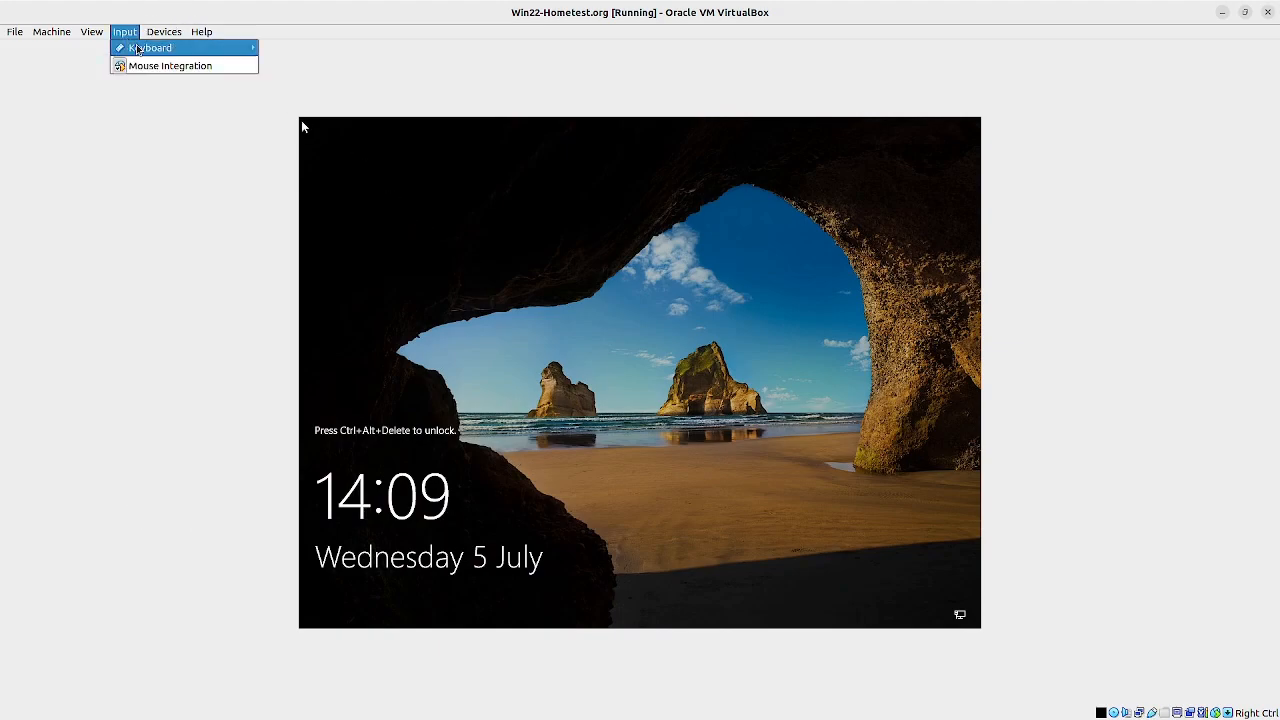
{"action": "mouse_move", "coordinate": [150, 48]}
{"action": "left_click", "coordinate": [303, 84]}
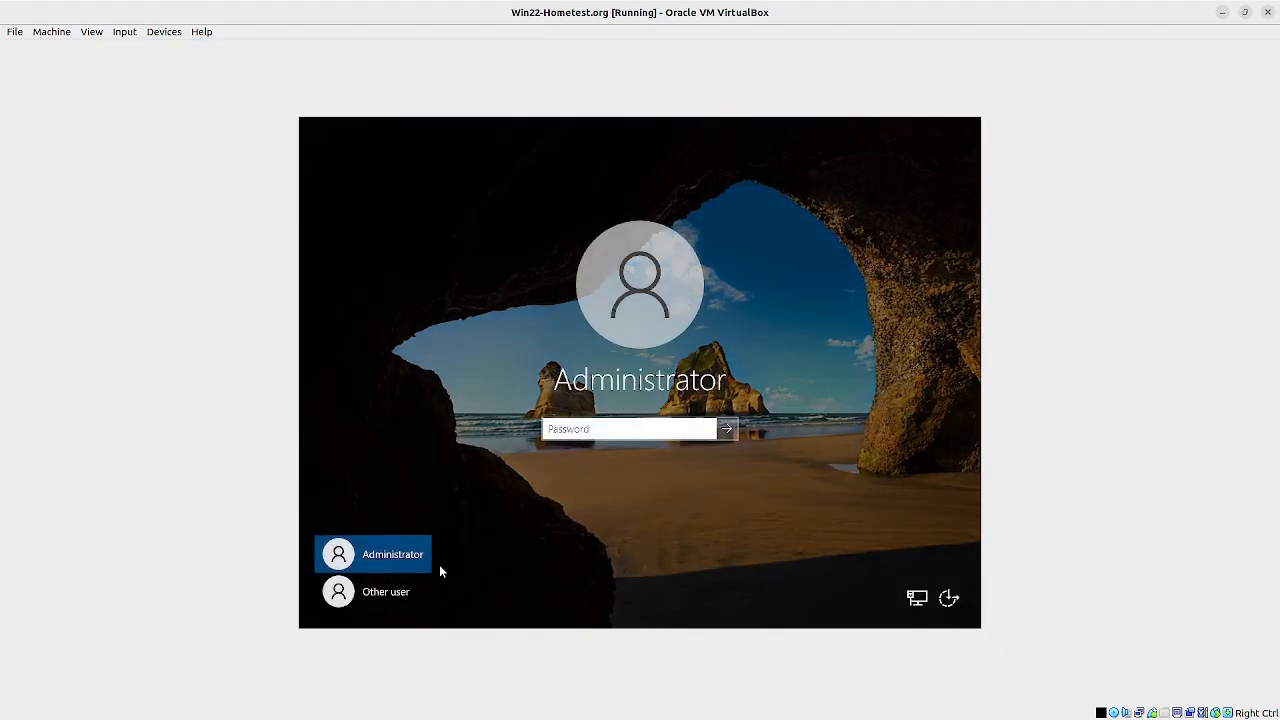
{"action": "left_click", "coordinate": [393, 598]}
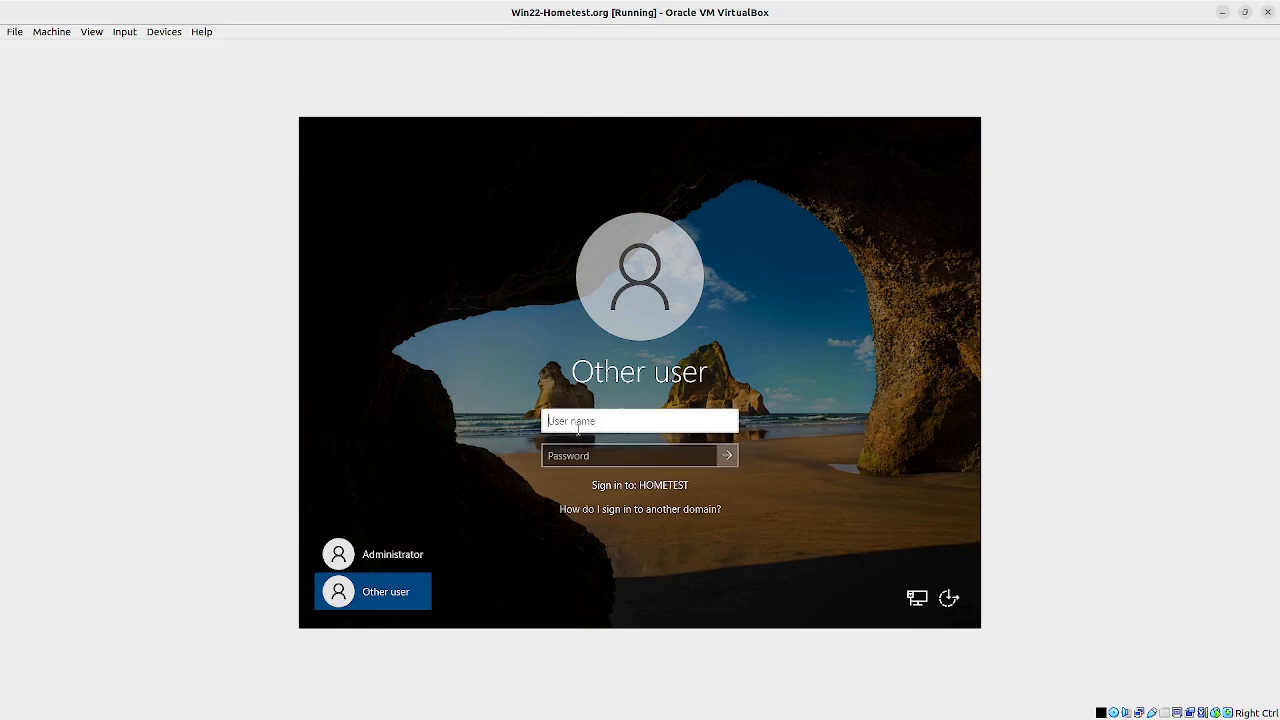
{"action": "type", "text": "a-mike"}
{"action": "key", "text": "Tab"}
{"action": "type", "text": "P"}
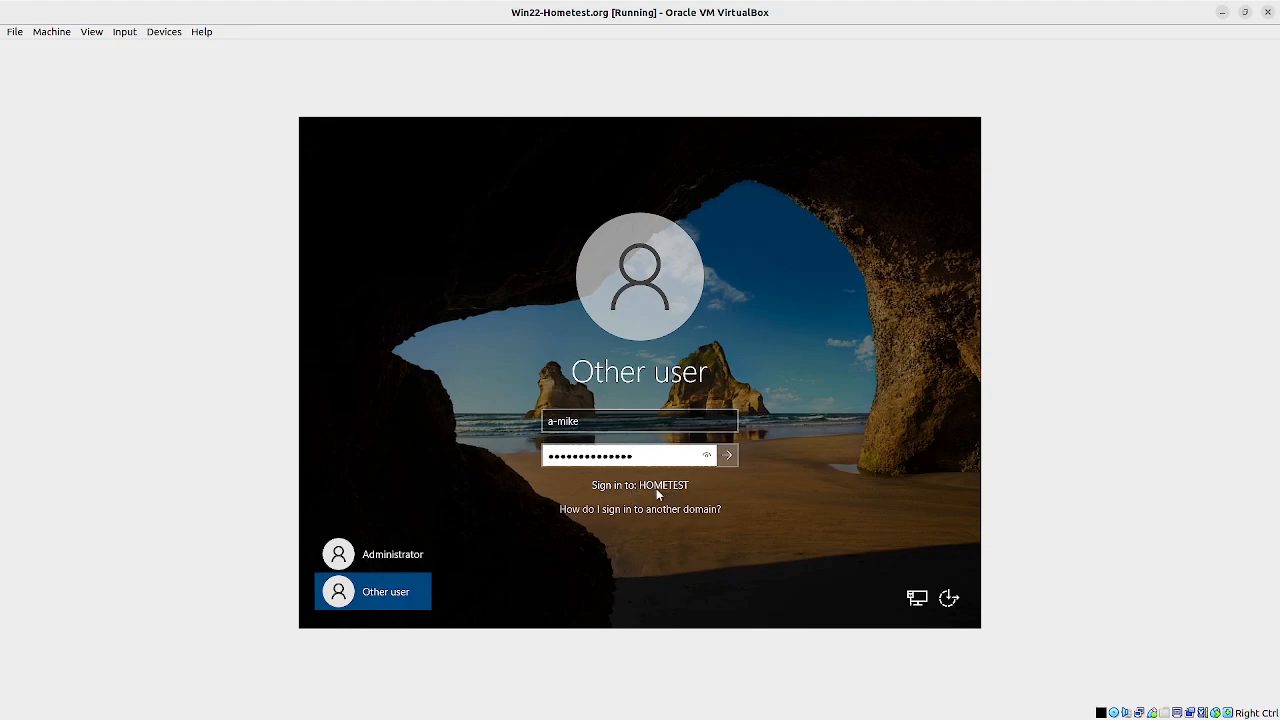
{"action": "left_click", "coordinate": [733, 460]}
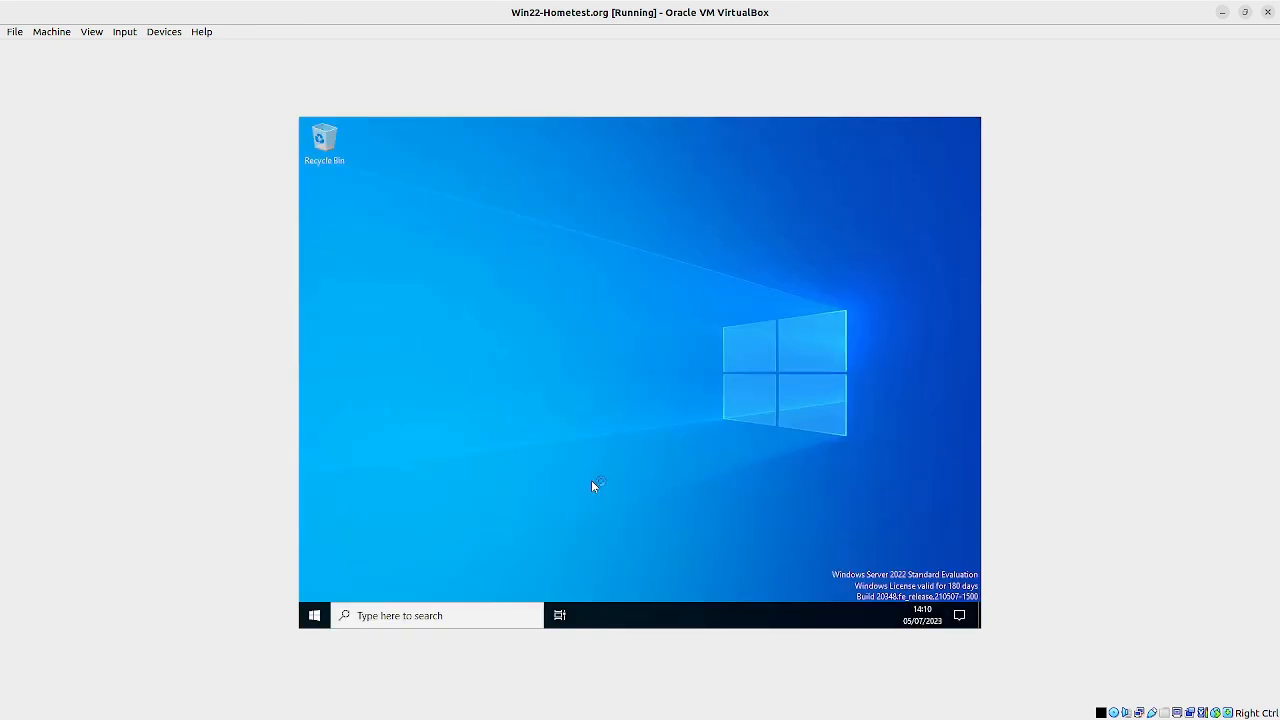
Step: Search Windows for cmd and open Command Prompt
{"action": "left_click", "coordinate": [451, 616]}
{"action": "type", "text": "c"}
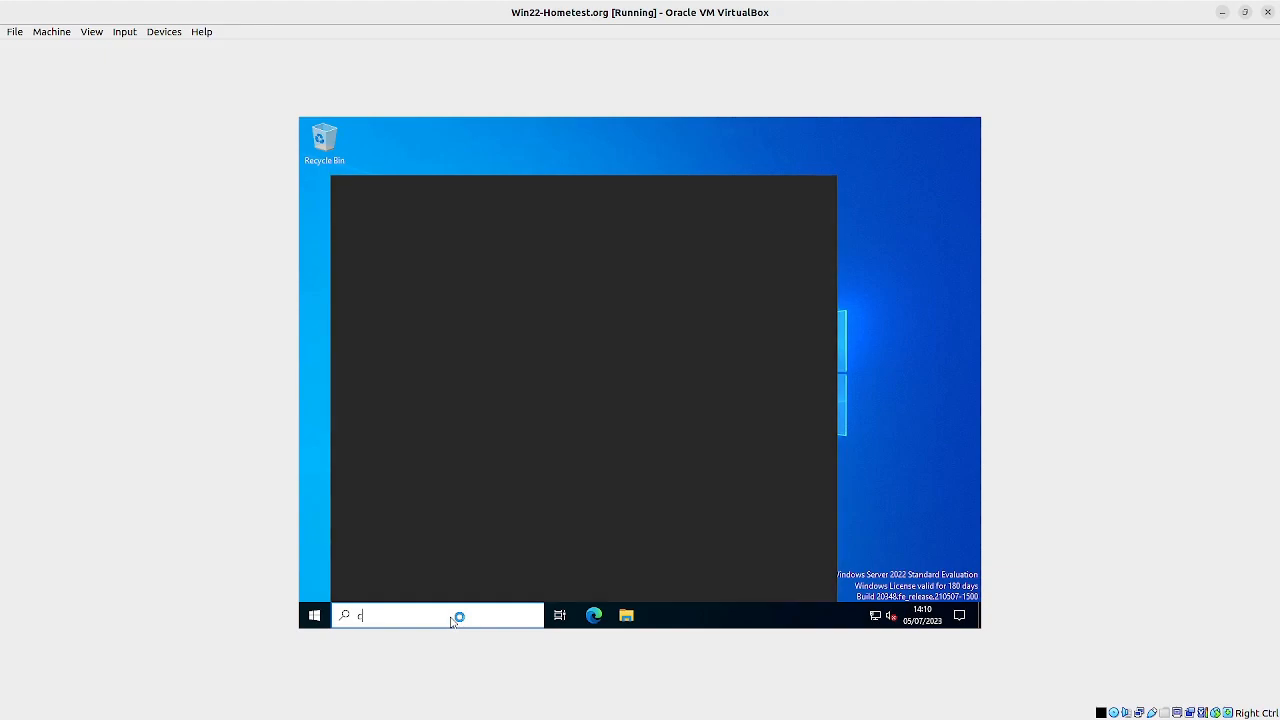
{"action": "type", "text": "md"}
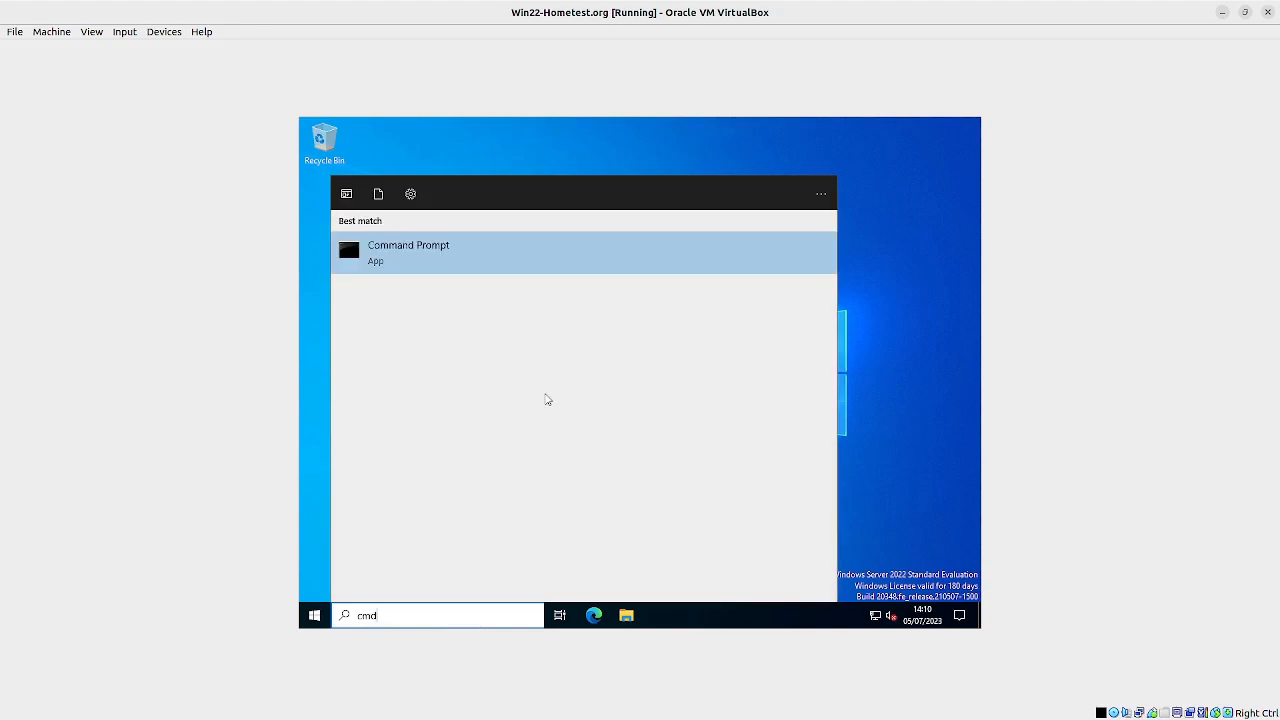
{"action": "left_click", "coordinate": [424, 249]}
Step: Run ipconfig /all in Command Prompt and highlight the Ethernet adapter's IPv4 address
{"action": "left_click", "coordinate": [525, 310]}
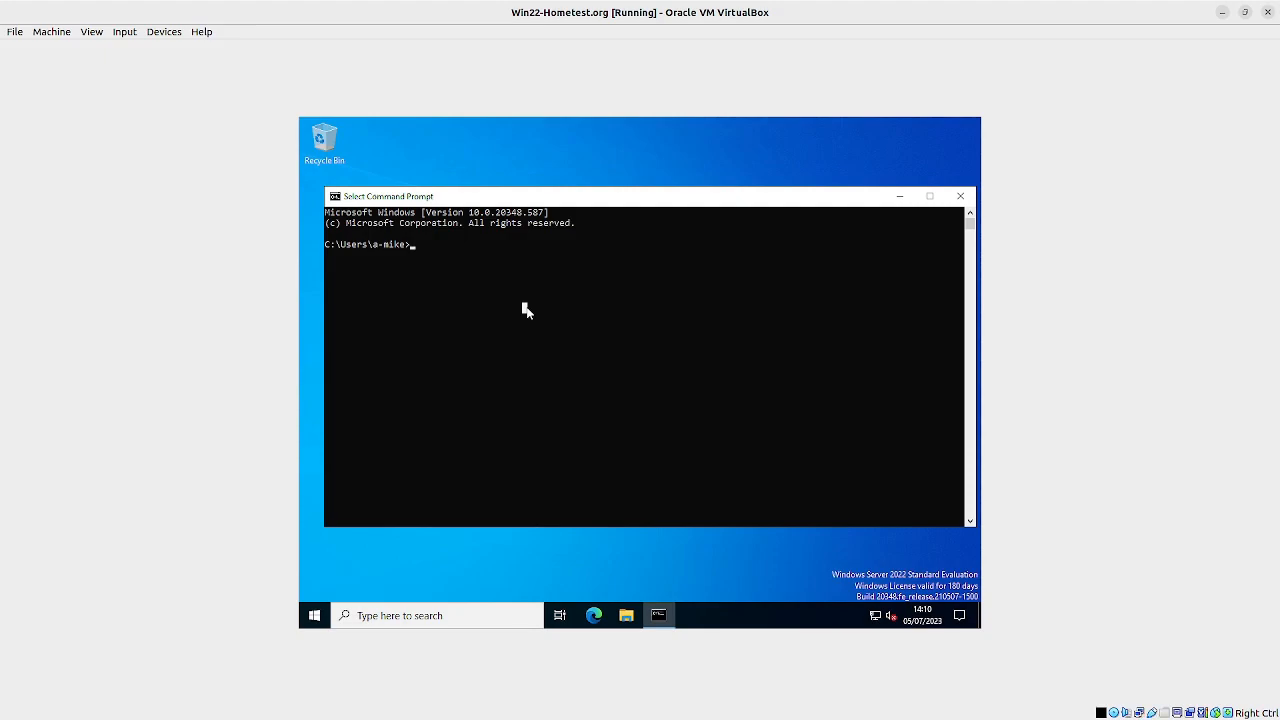
{"action": "key", "text": "Escape"}
{"action": "type", "text": "ipconfil"}
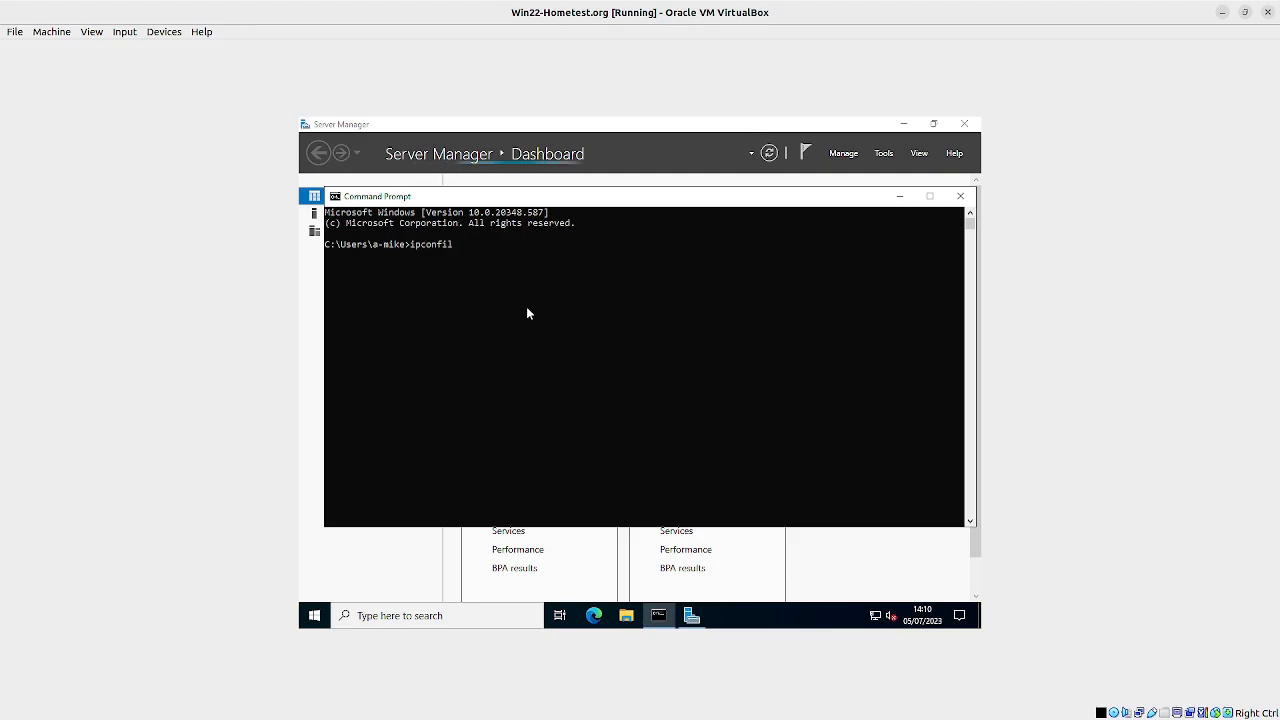
{"action": "key", "text": "BackSpace"}
{"action": "type", "text": "g /all"}
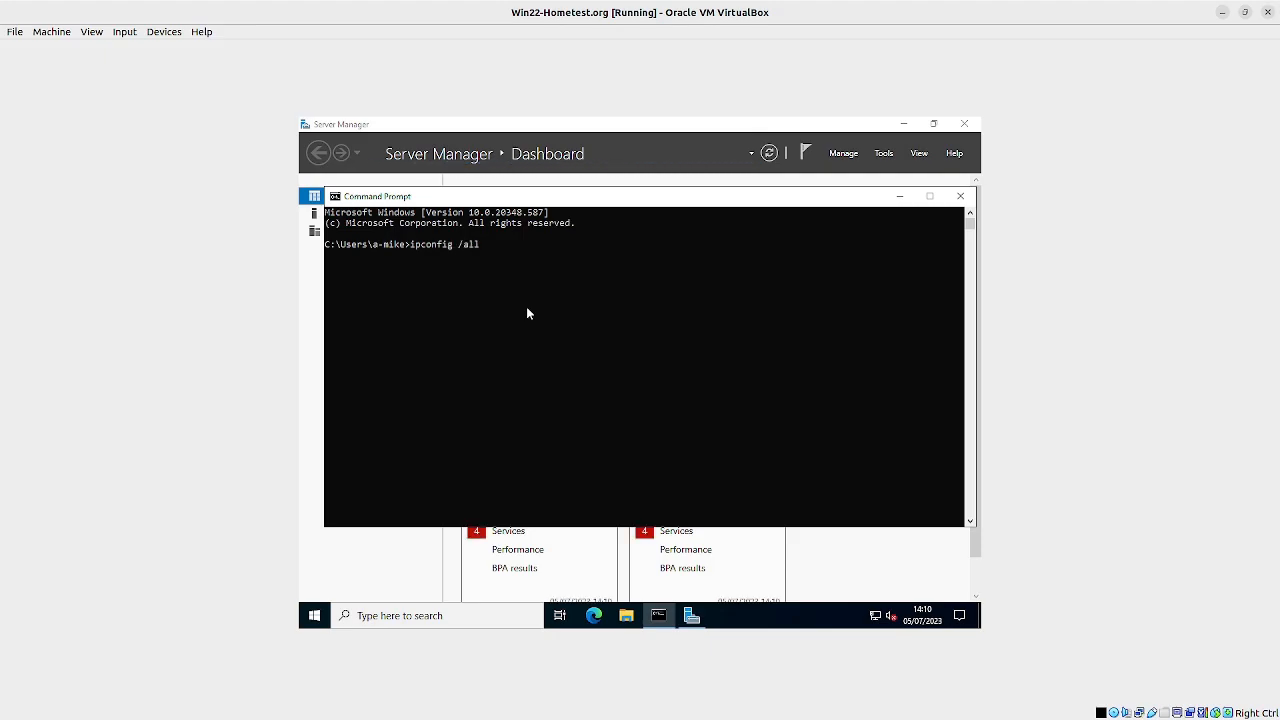
{"action": "key", "text": "Return"}
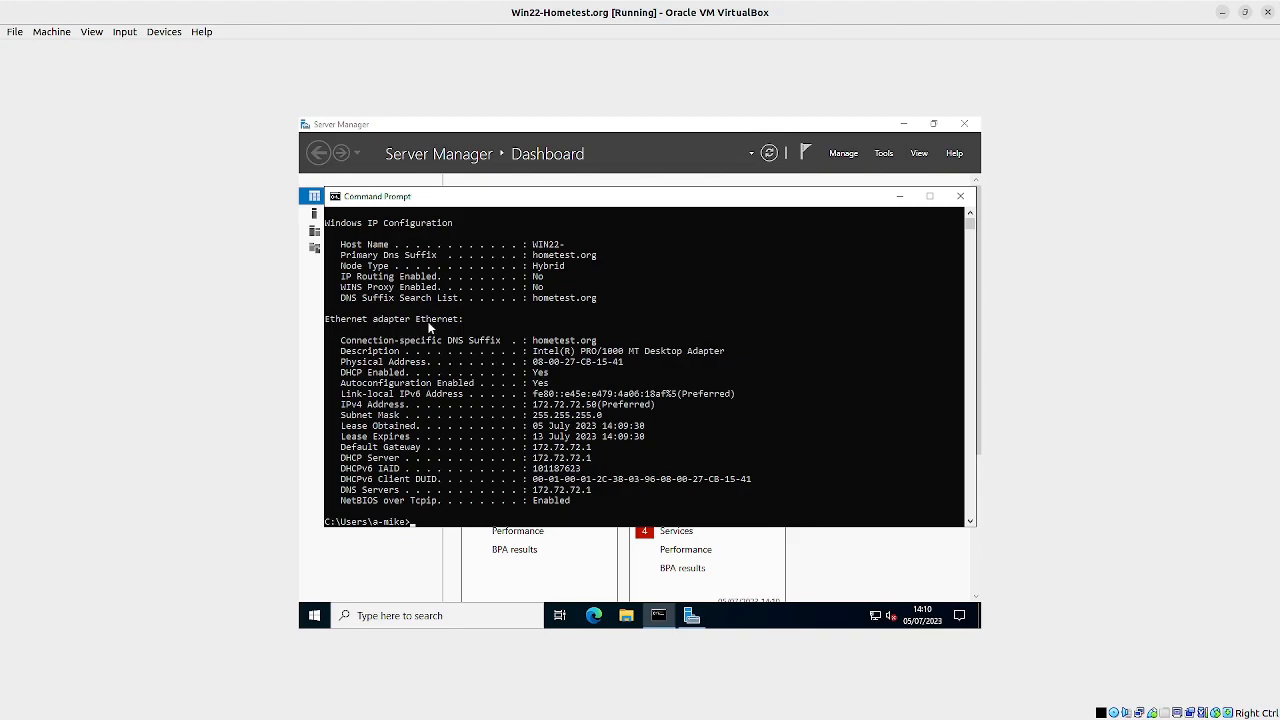
{"action": "left_click_drag", "start_coordinate": [535, 406], "coordinate": [596, 410]}
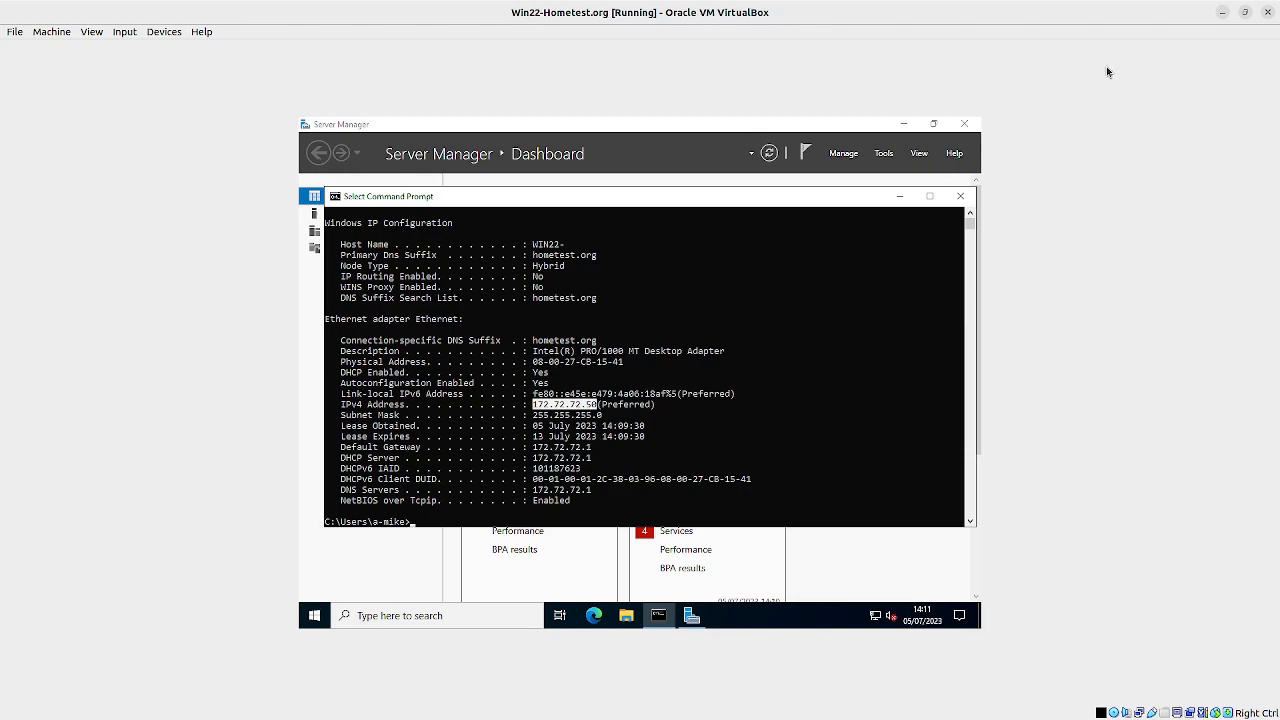
Step: Switch to the dc-hometest.org virtual machine window and maximize it
{"action": "left_click", "coordinate": [1220, 12]}
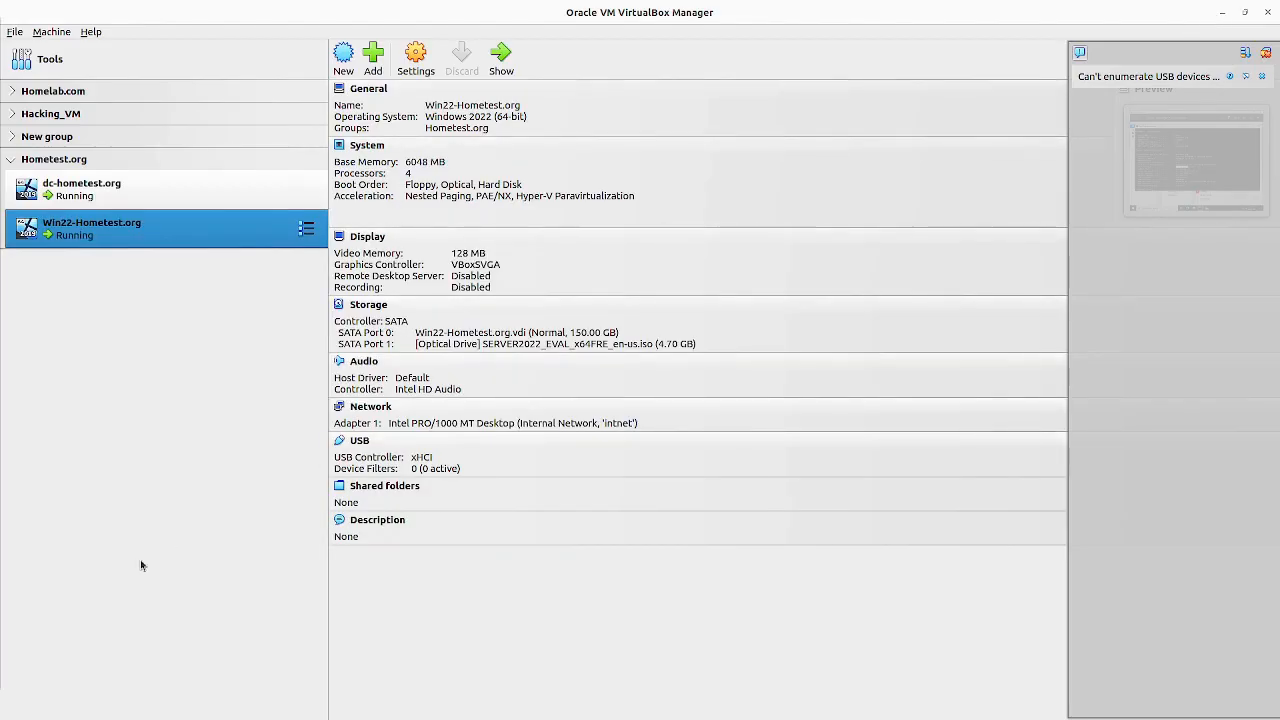
{"action": "key", "text": "alt+Tab"}
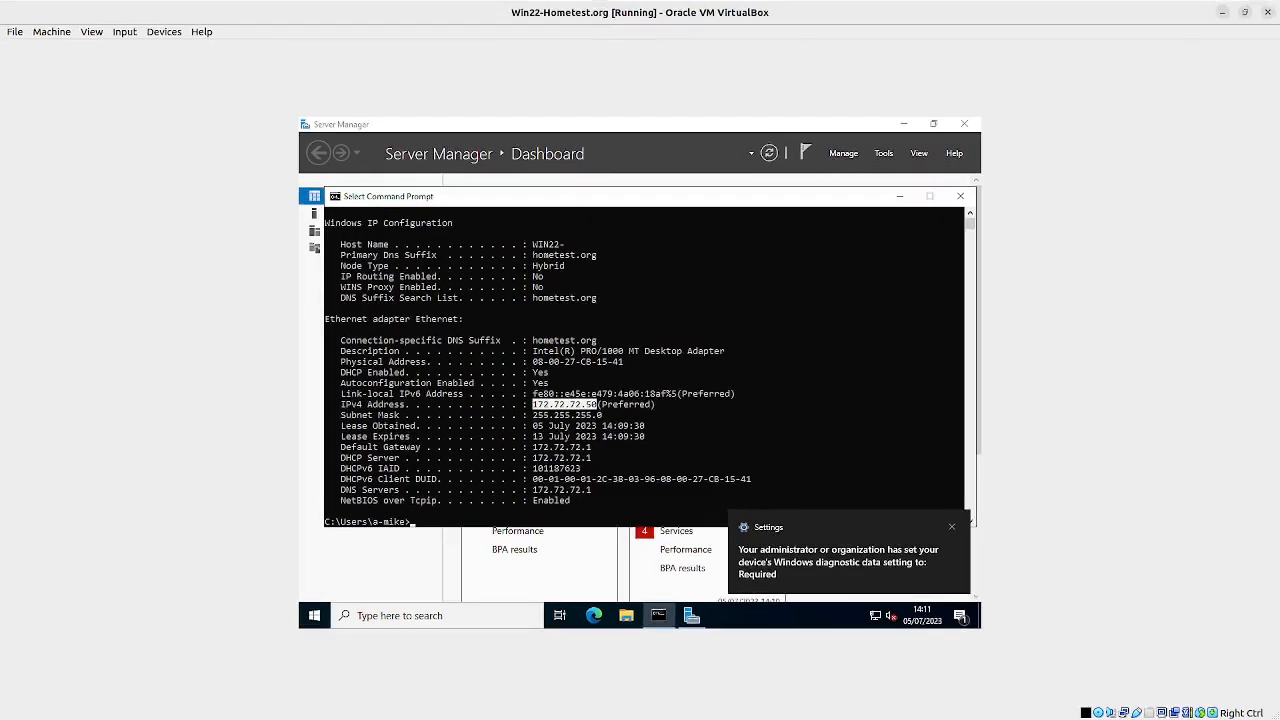
{"action": "key", "text": "alt+Tab"}
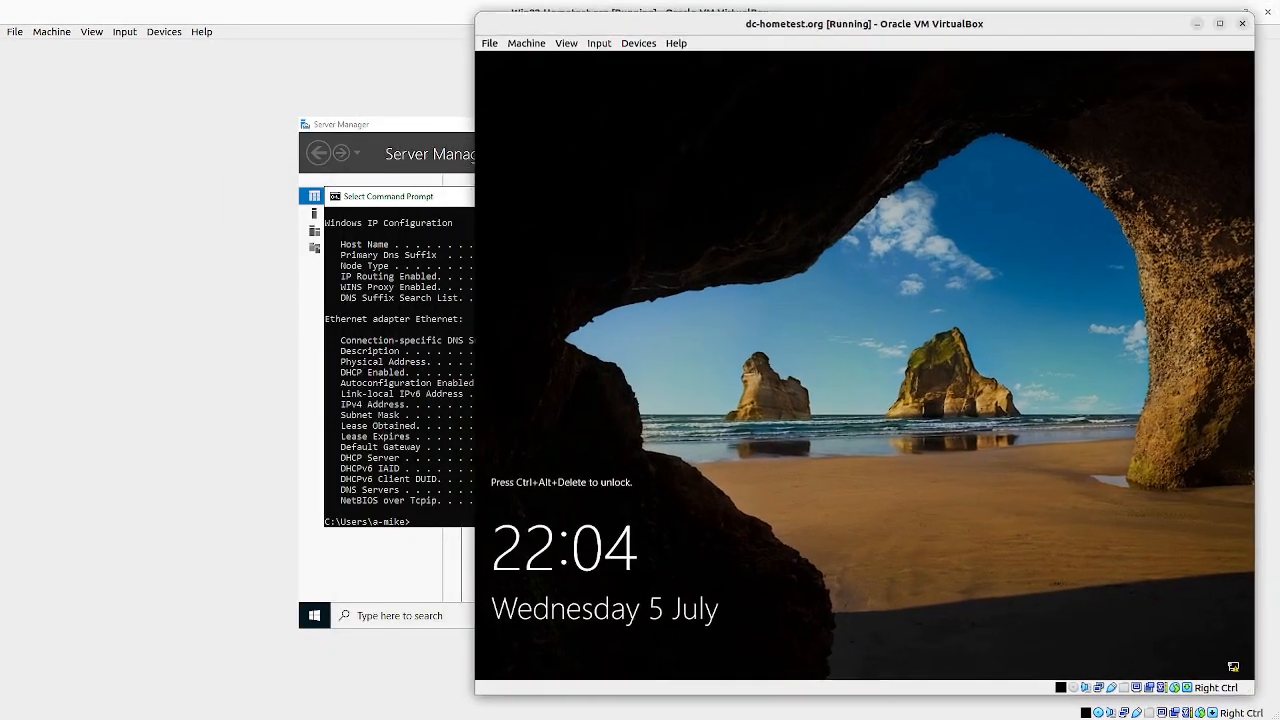
{"action": "double_click", "coordinate": [1020, 29]}
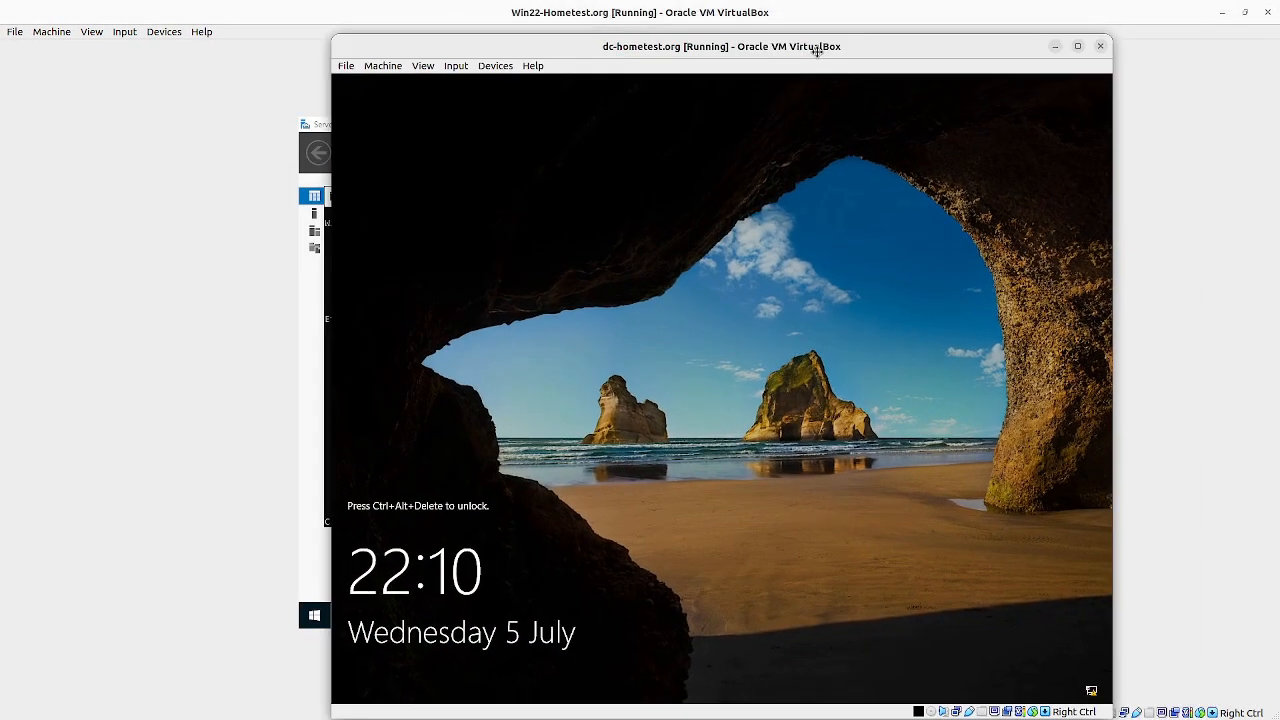
Step: Unlock the domain controller via Ctrl+Alt+Delete with the account password and dismiss the Shutdown Event Tracker and Windows Admin Center prompts
{"action": "left_click", "coordinate": [124, 31]}
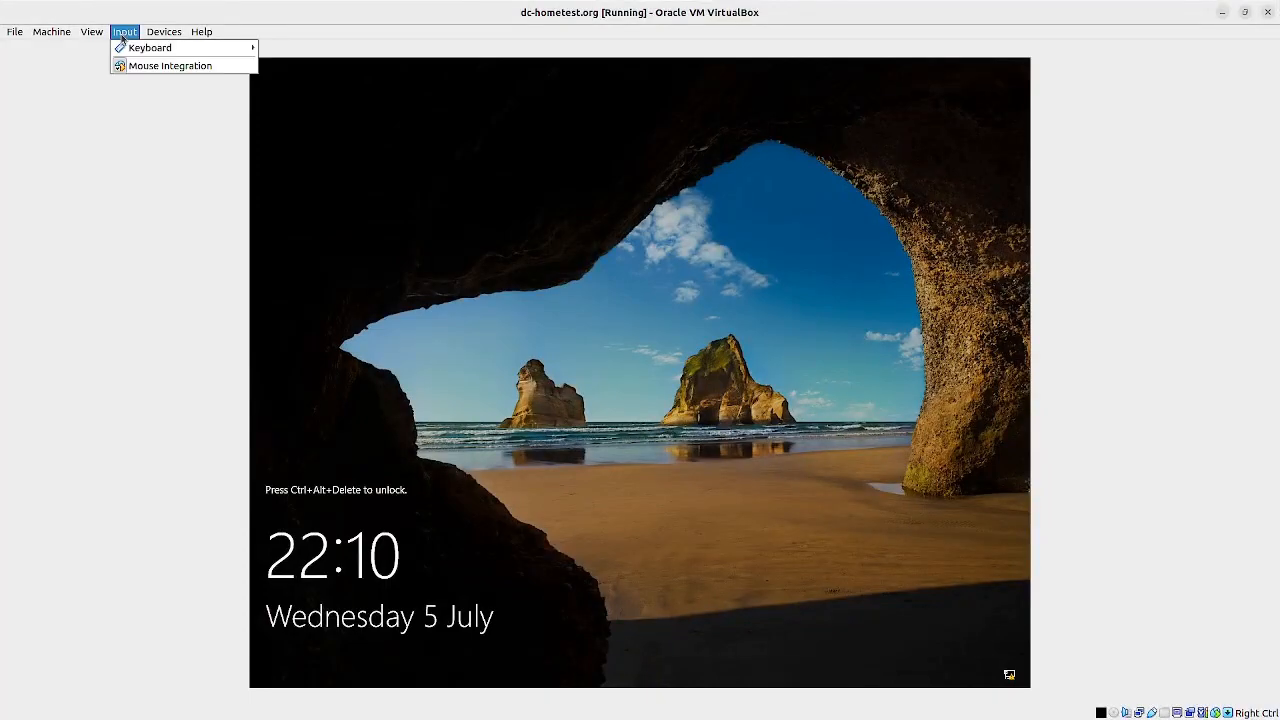
{"action": "mouse_move", "coordinate": [150, 46]}
{"action": "left_click", "coordinate": [299, 84]}
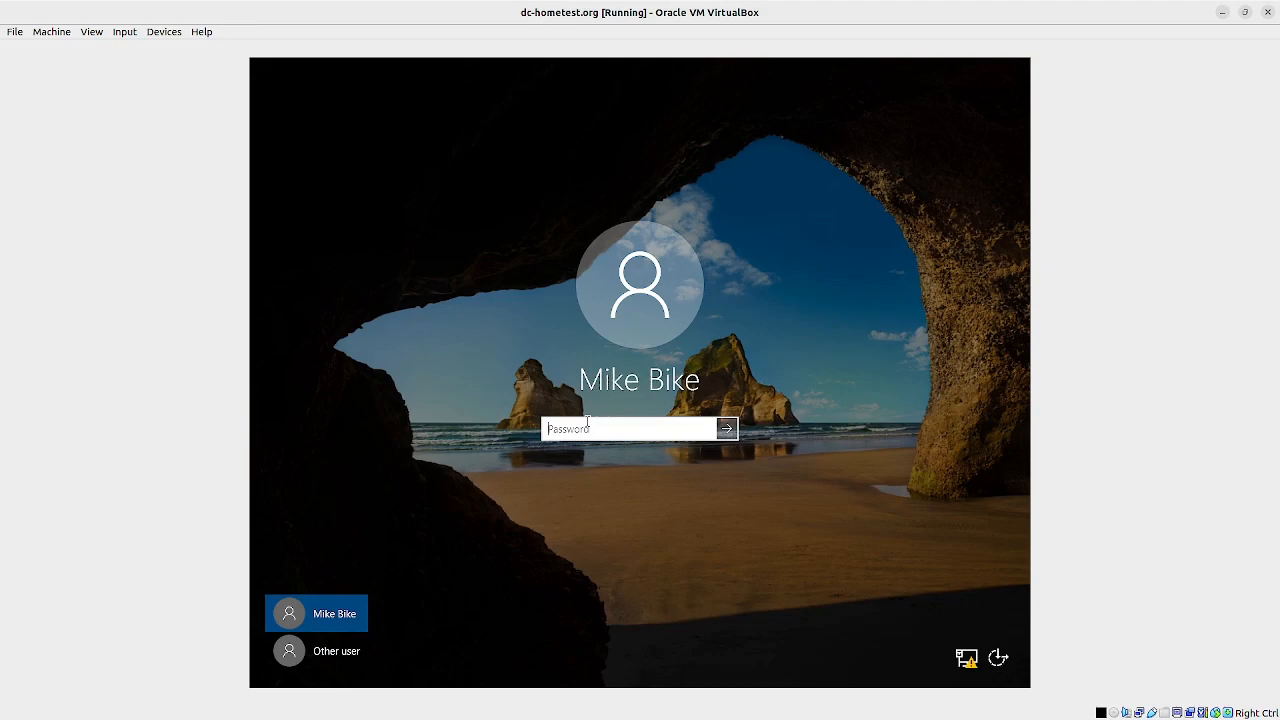
{"action": "type", "text": "Pa"}
{"action": "left_click", "coordinate": [722, 427]}
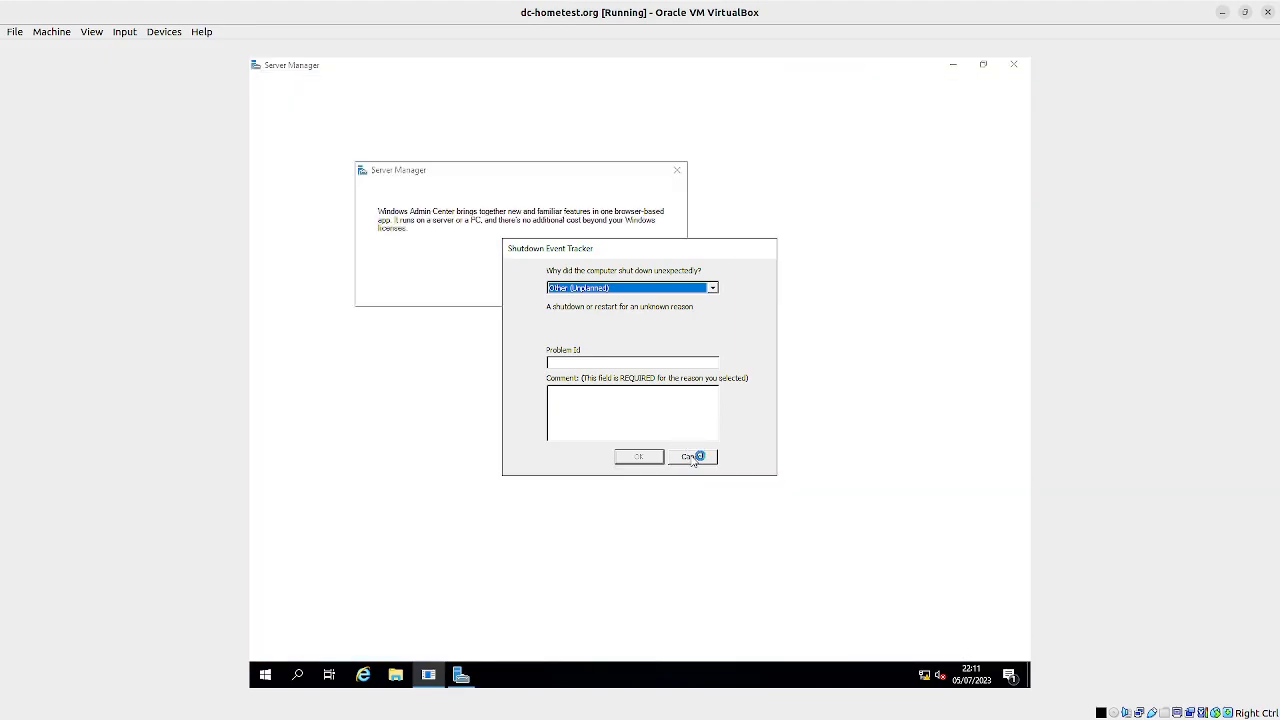
{"action": "left_click", "coordinate": [693, 457]}
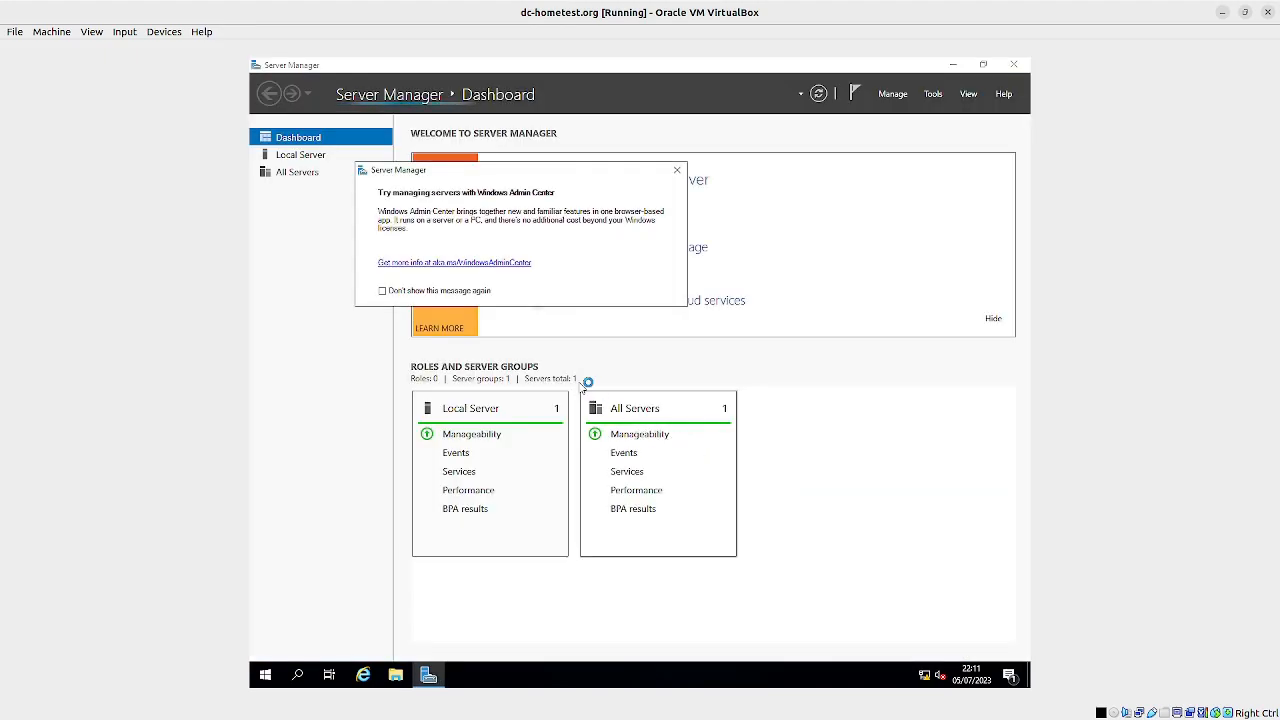
{"action": "left_click", "coordinate": [678, 171]}
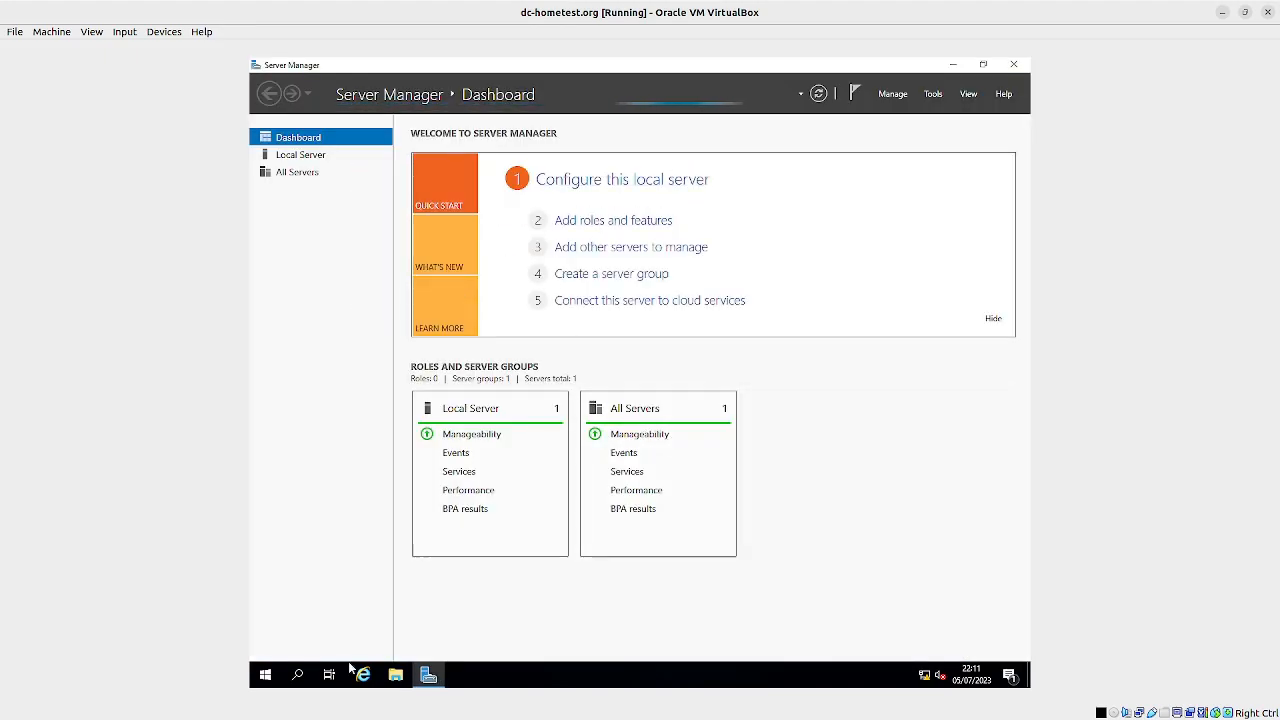
Step: Open Active Directory Users and Computers and display the Computers container of the hometest.org domain
{"action": "left_click", "coordinate": [266, 676]}
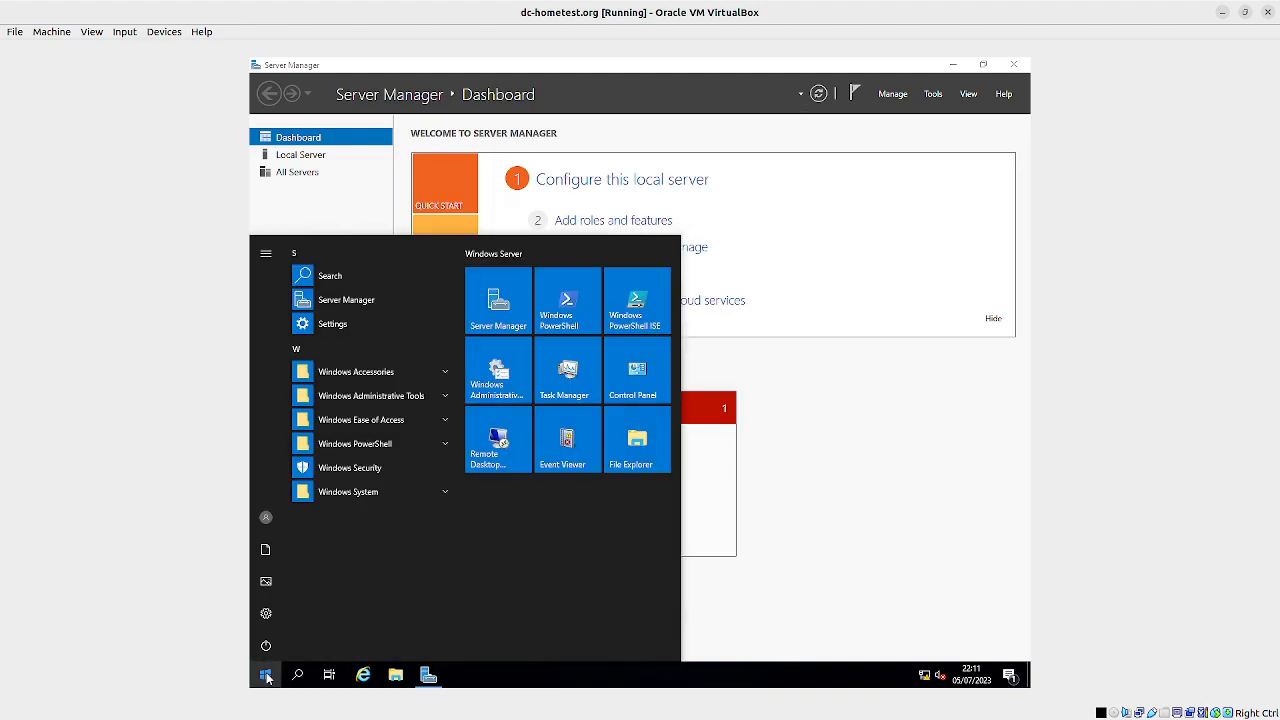
{"action": "left_click", "coordinate": [443, 400]}
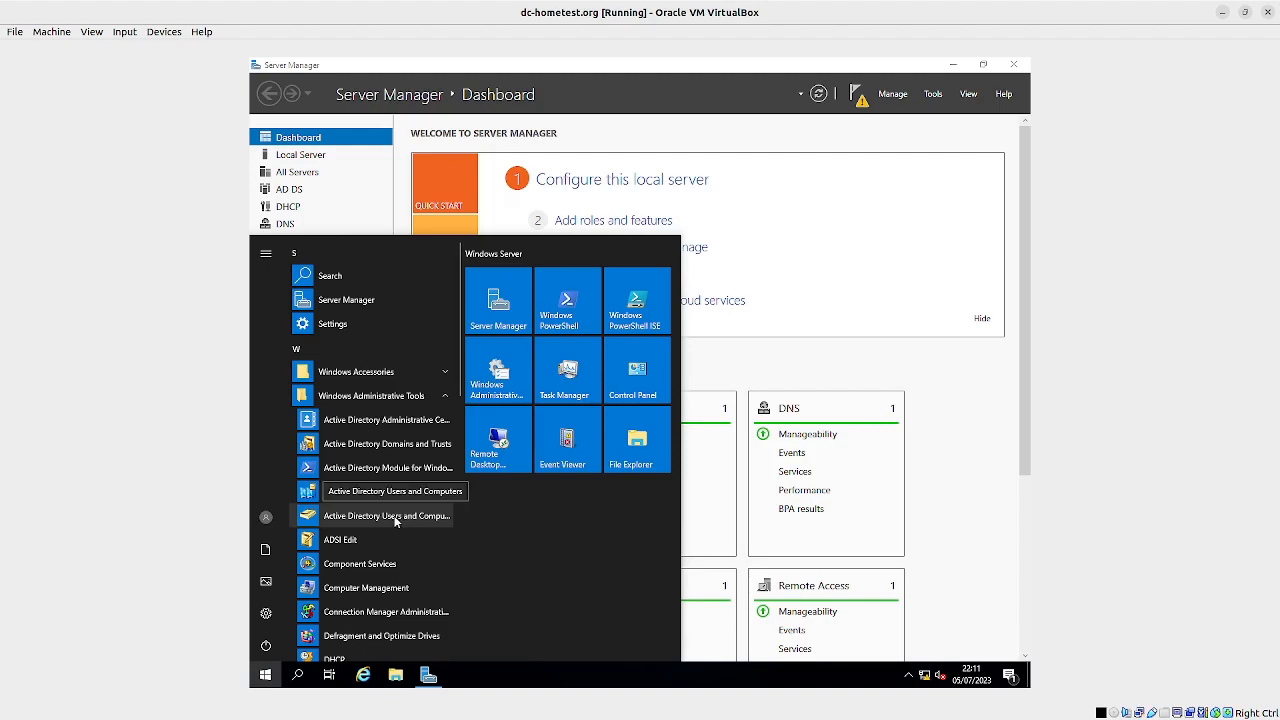
{"action": "left_click", "coordinate": [396, 516]}
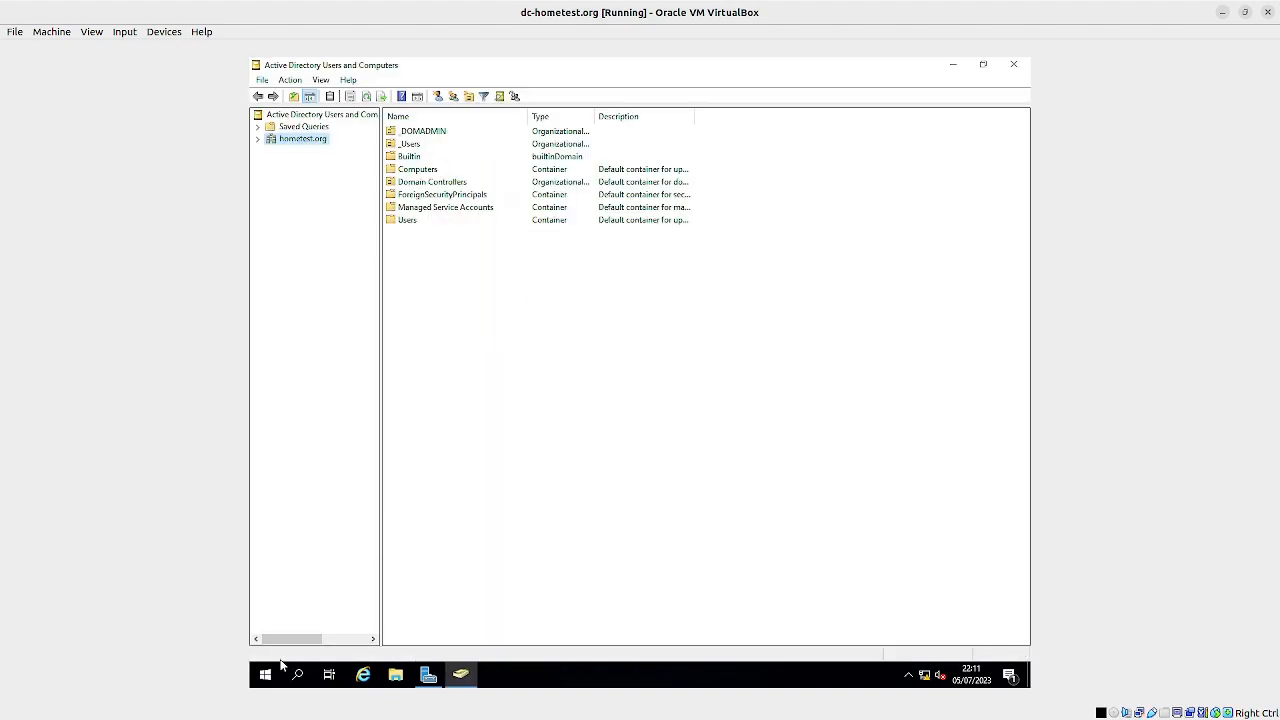
{"action": "left_click", "coordinate": [259, 140]}
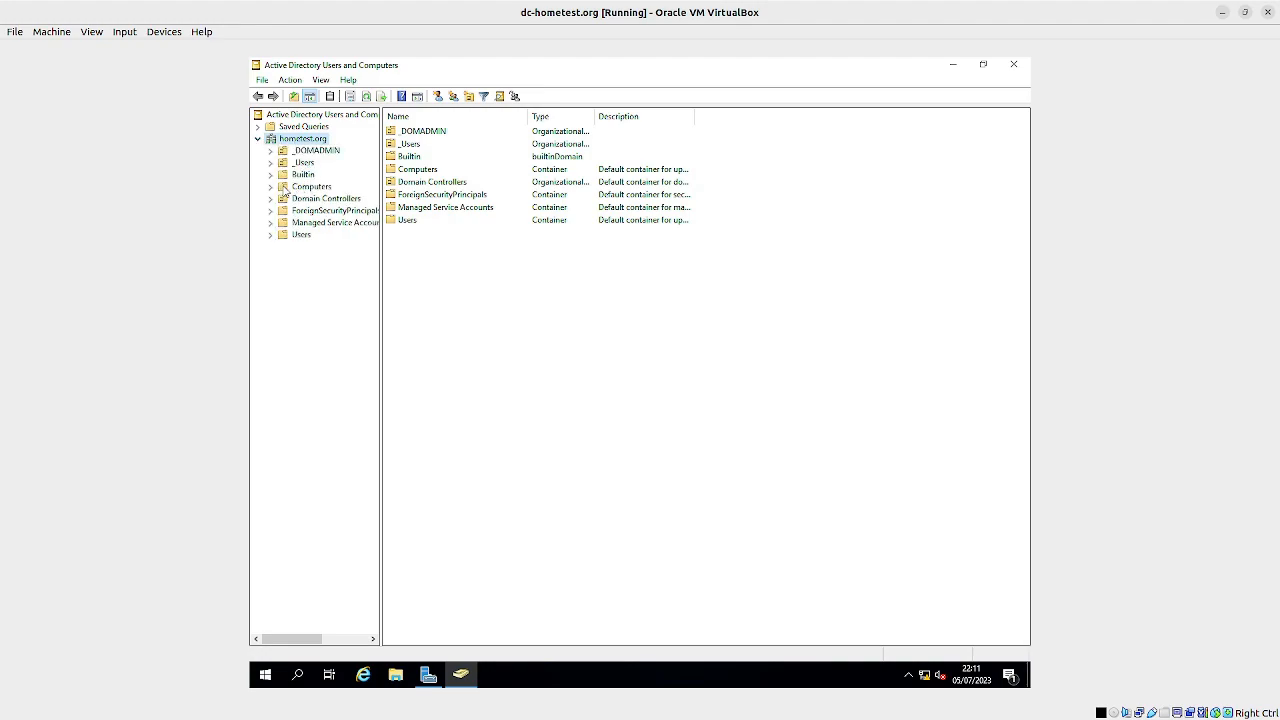
{"action": "left_click", "coordinate": [305, 188]}
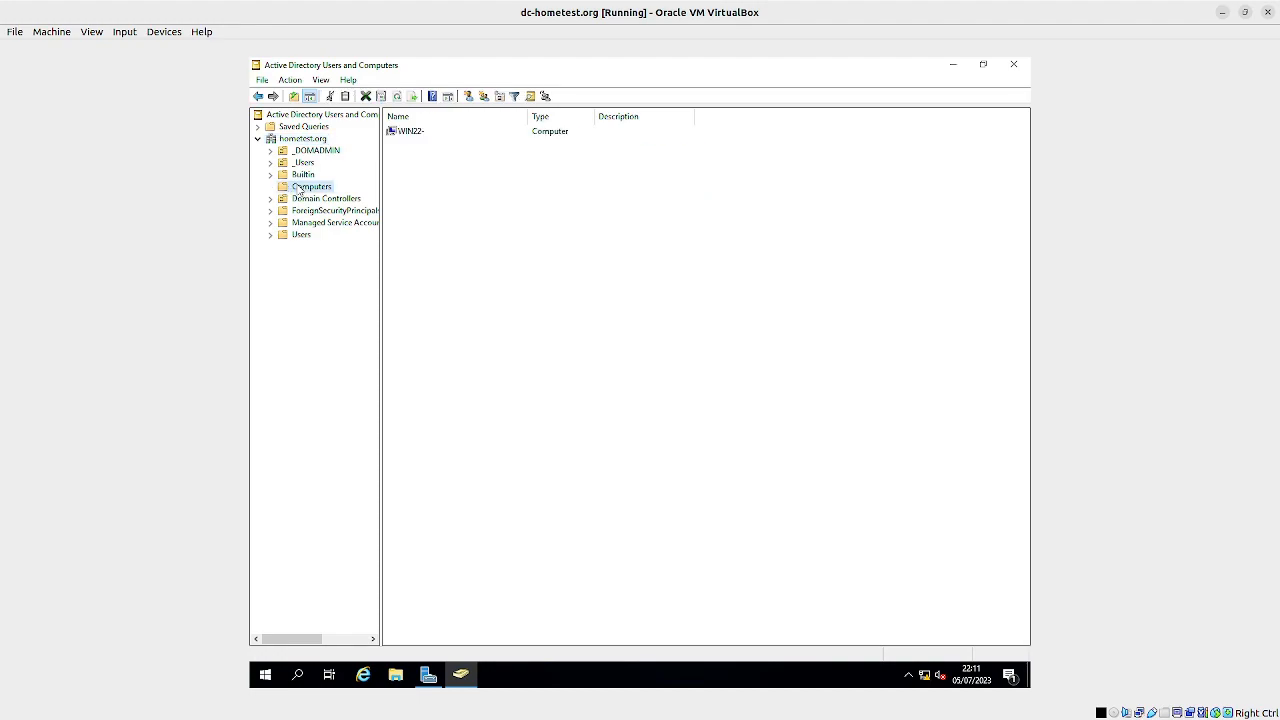
Step: Open the properties of the WIN22- computer object and review its operating system, delegation and group membership
{"action": "left_click", "coordinate": [419, 138]}
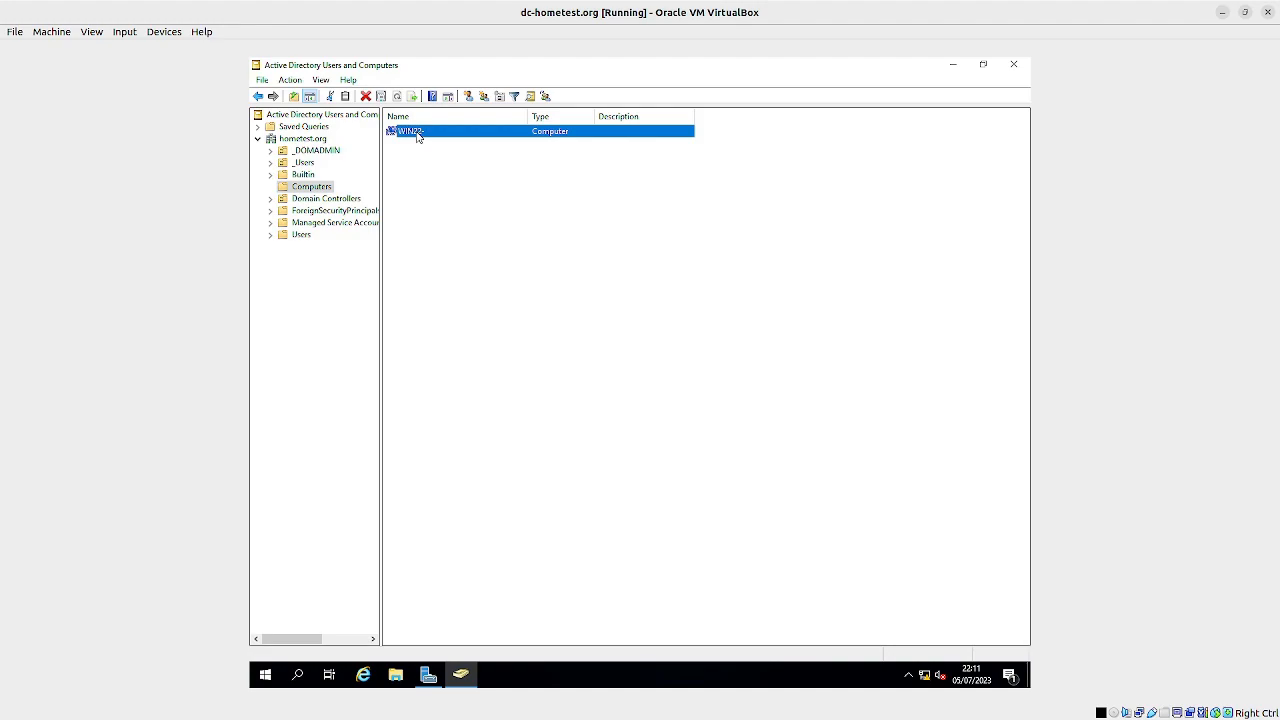
{"action": "right_click", "coordinate": [418, 137]}
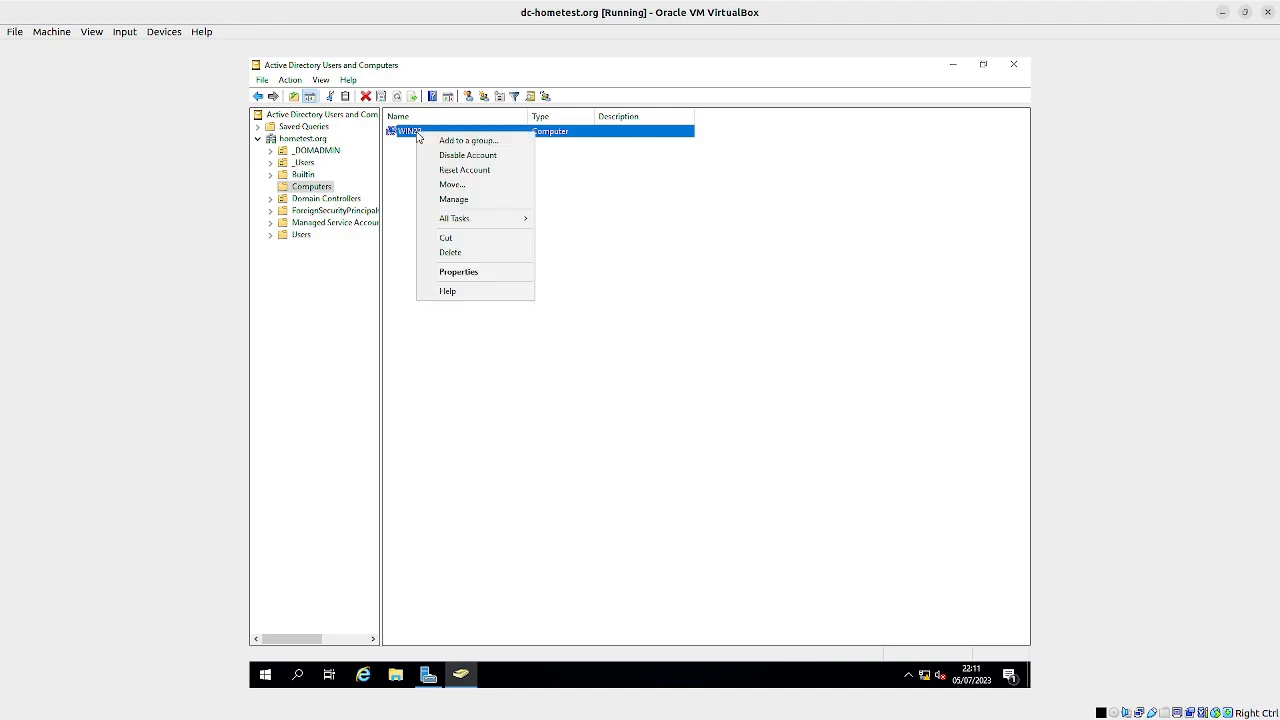
{"action": "left_click", "coordinate": [478, 273]}
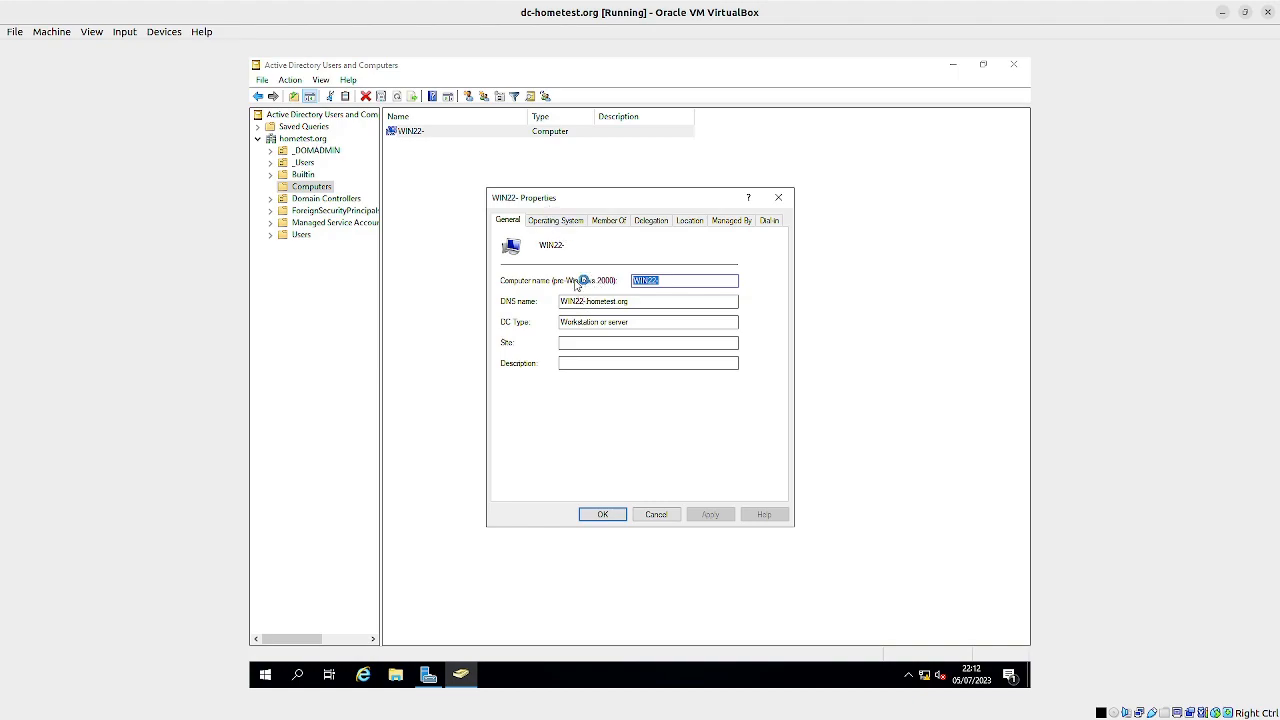
{"action": "left_click", "coordinate": [558, 226]}
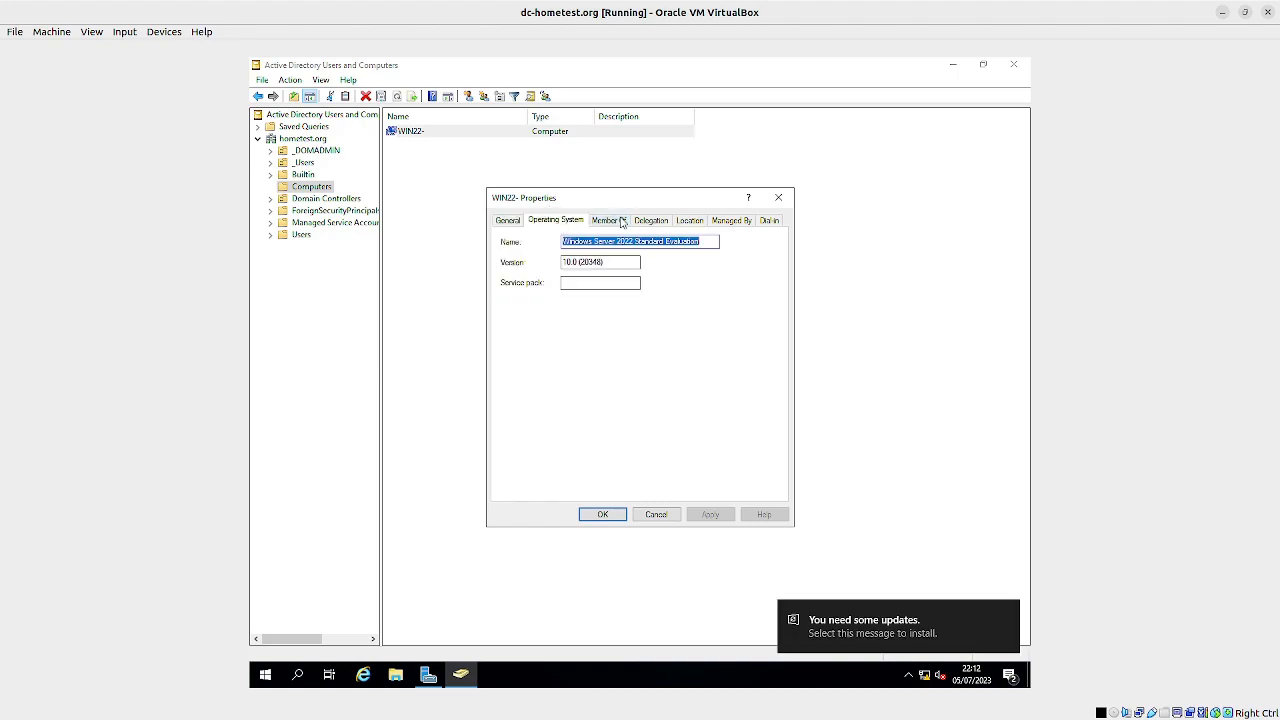
{"action": "left_click", "coordinate": [612, 222]}
{"action": "left_click", "coordinate": [660, 222]}
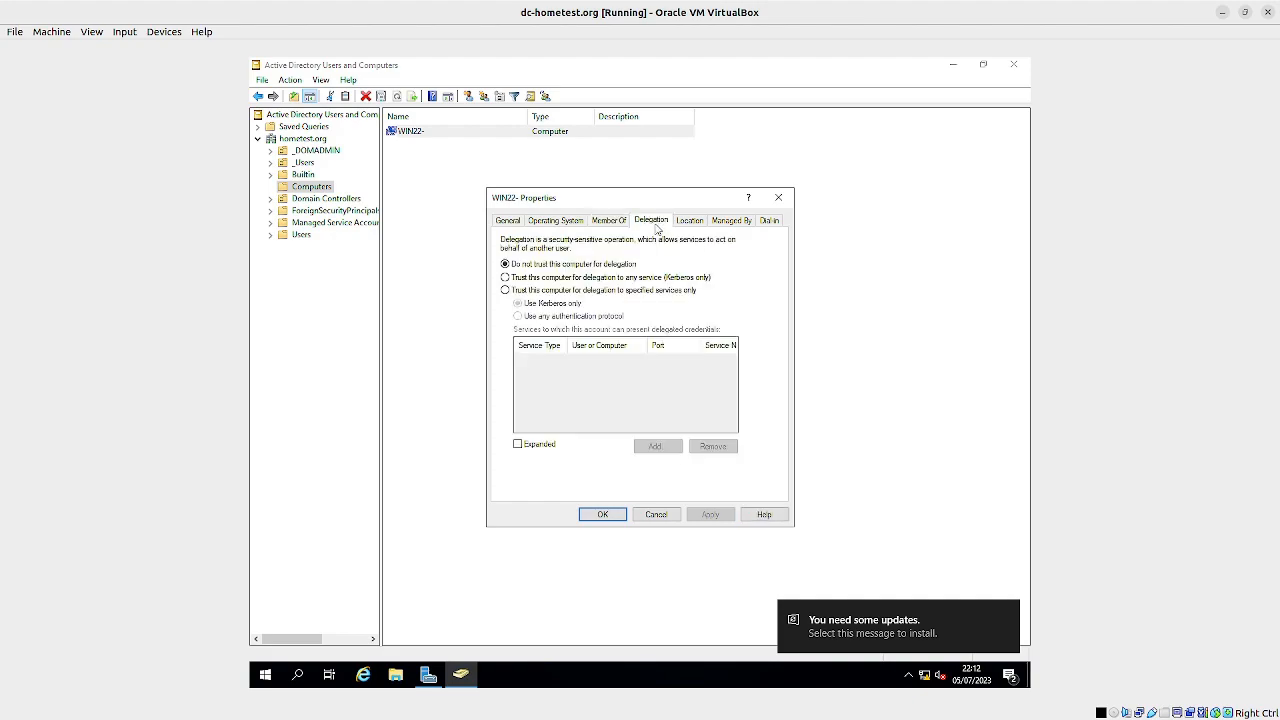
{"action": "left_click", "coordinate": [610, 225]}
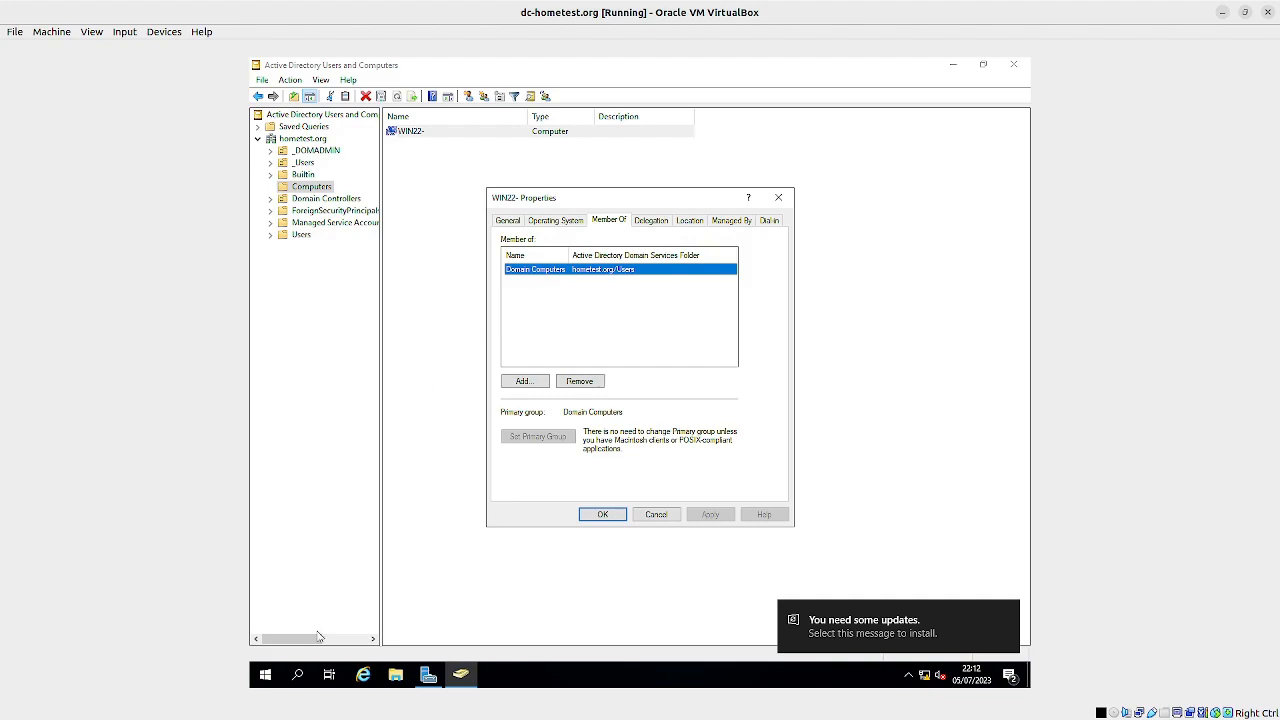
Step: Open the DHCP console, maximize it, and expand the server 10.0.2.15
{"action": "left_click", "coordinate": [265, 675]}
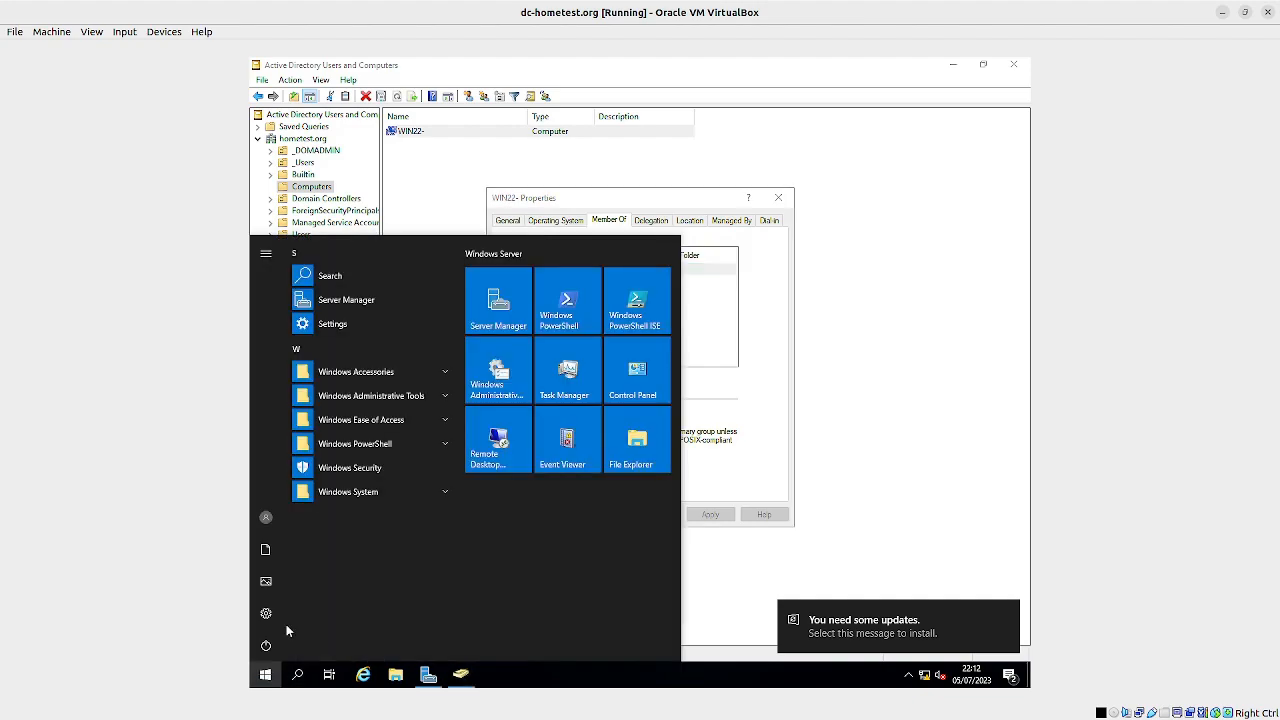
{"action": "left_click", "coordinate": [441, 400]}
{"action": "scroll", "coordinate": [390, 426], "scroll_direction": "down", "scroll_amount": 1}
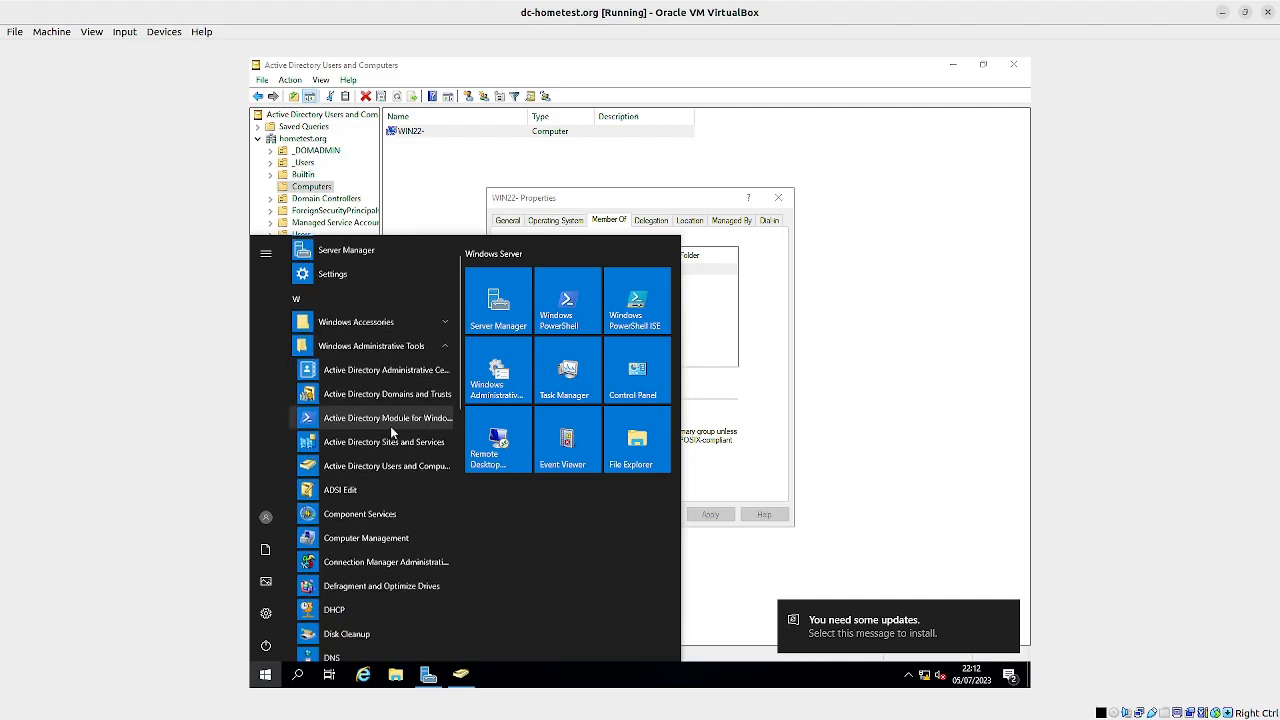
{"action": "scroll", "coordinate": [390, 426], "scroll_direction": "down", "scroll_amount": 3}
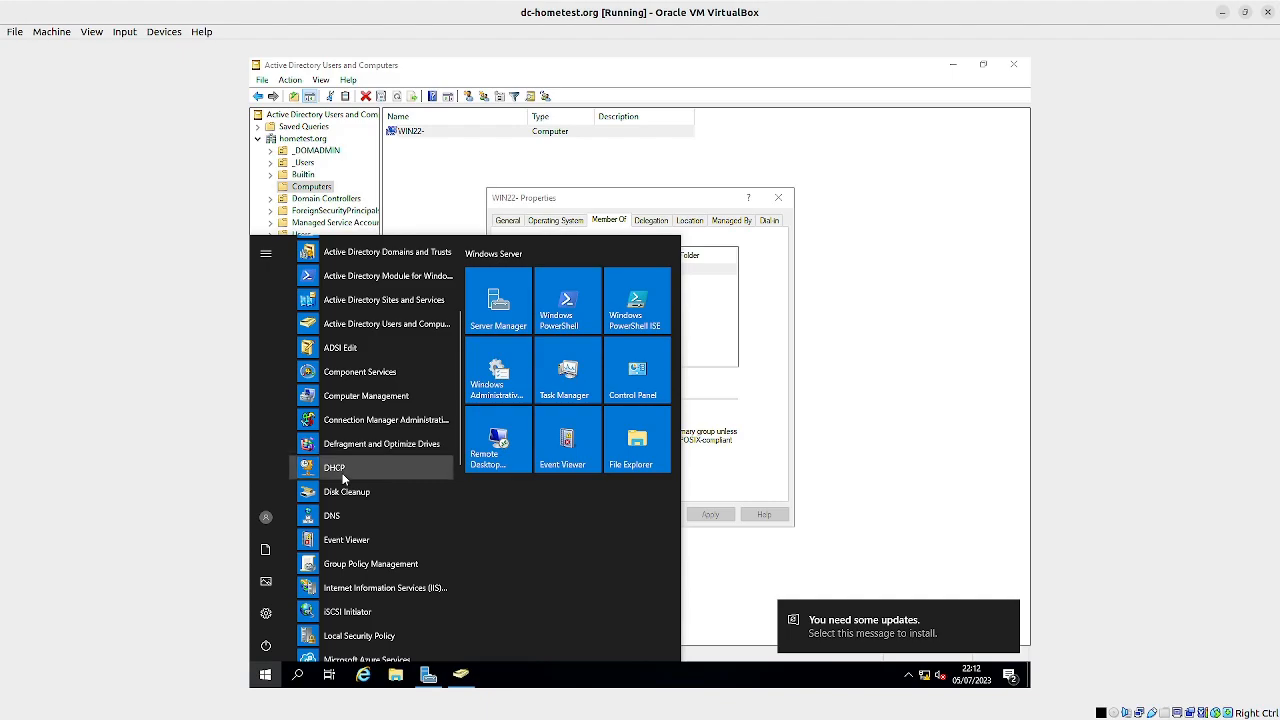
{"action": "left_click", "coordinate": [342, 474]}
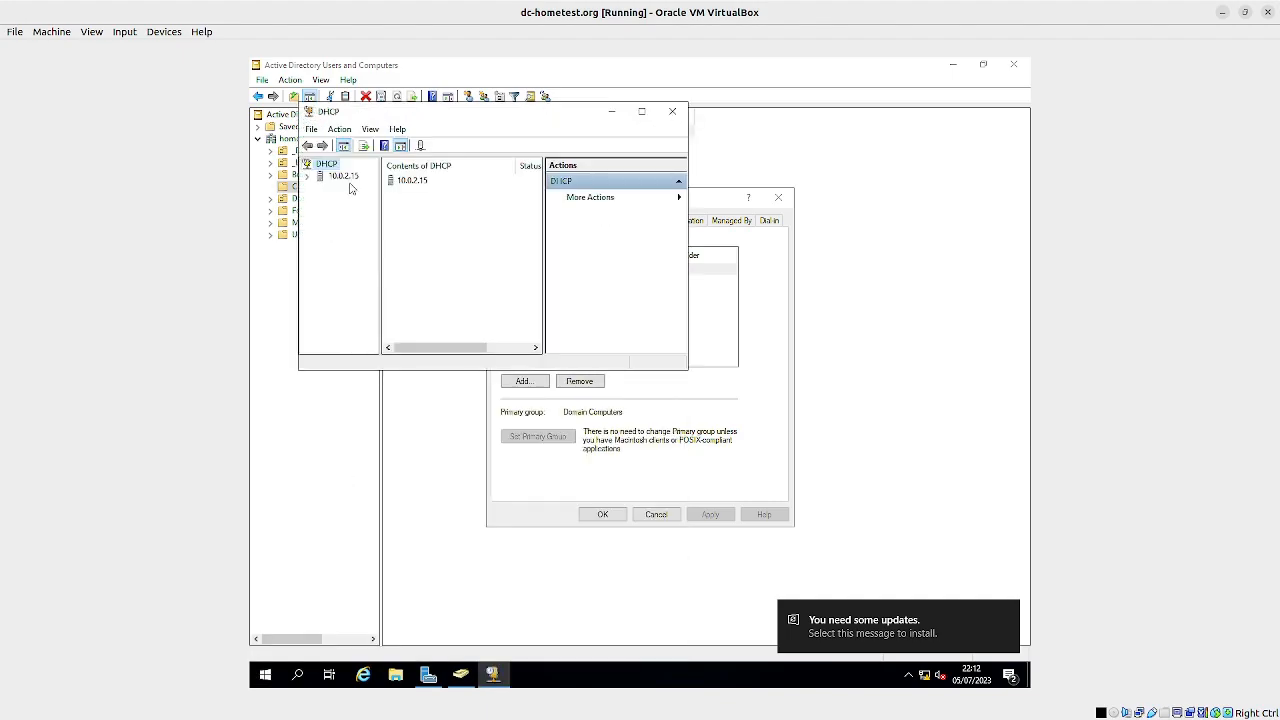
{"action": "left_click", "coordinate": [308, 176]}
{"action": "left_click", "coordinate": [642, 112]}
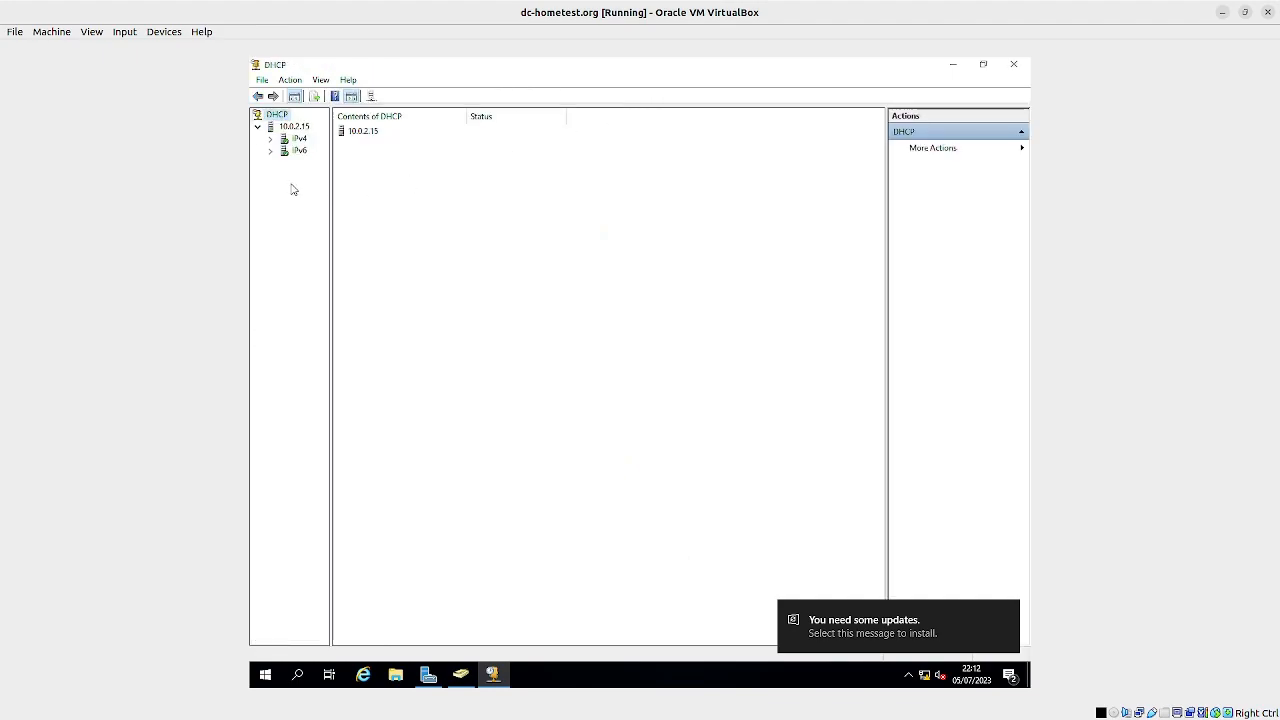
Step: Display the address pool of the IPv4 scope 172.72.72.0 and widen the console tree to show full item names
{"action": "left_click", "coordinate": [271, 139]}
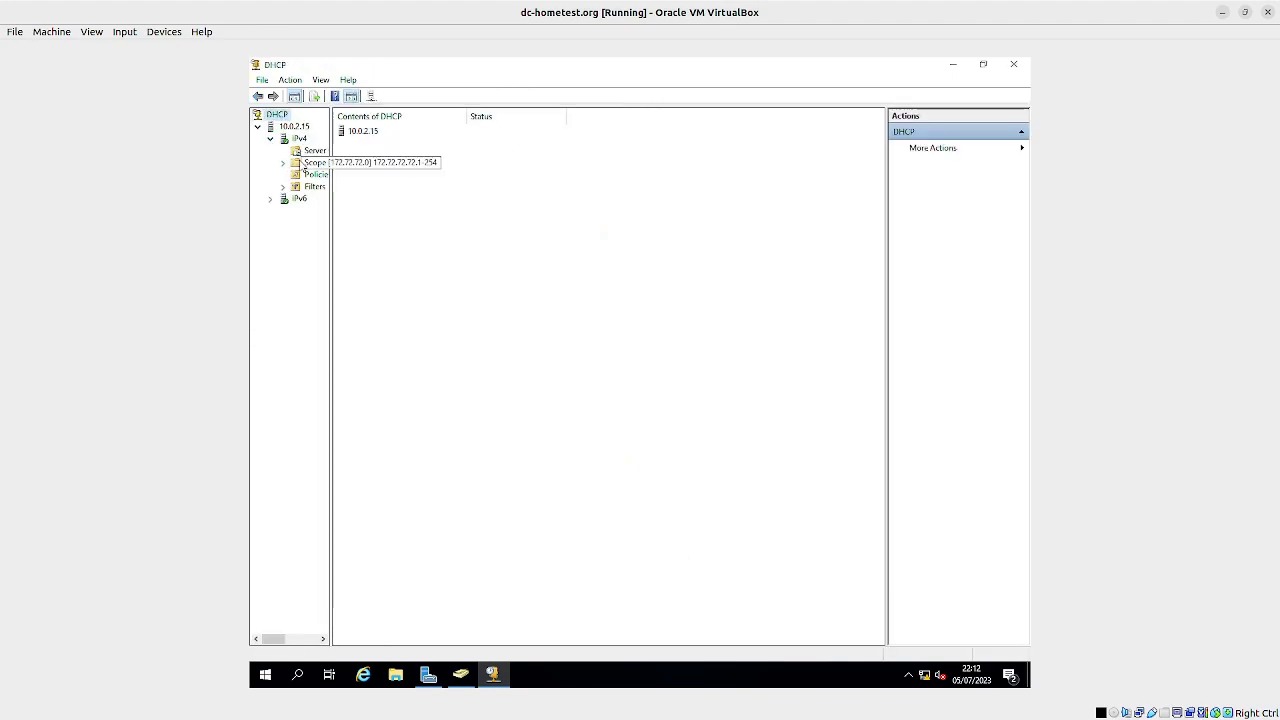
{"action": "double_click", "coordinate": [304, 163]}
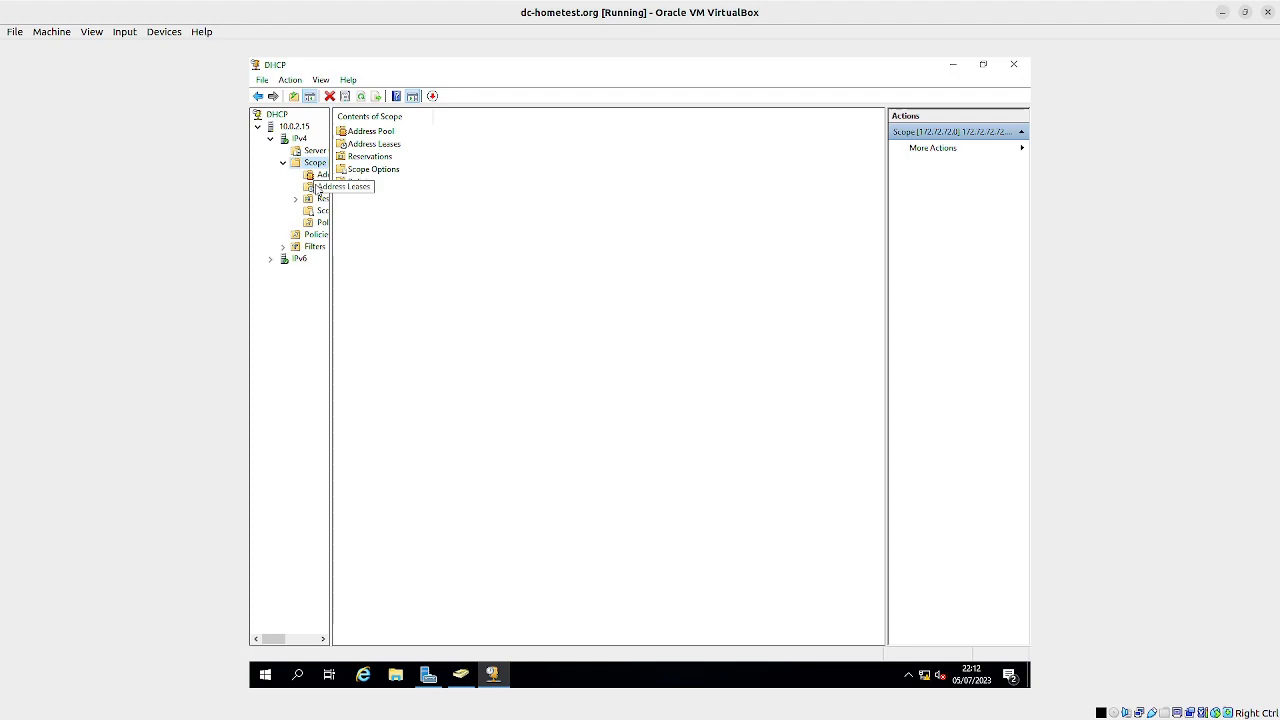
{"action": "left_click", "coordinate": [316, 177]}
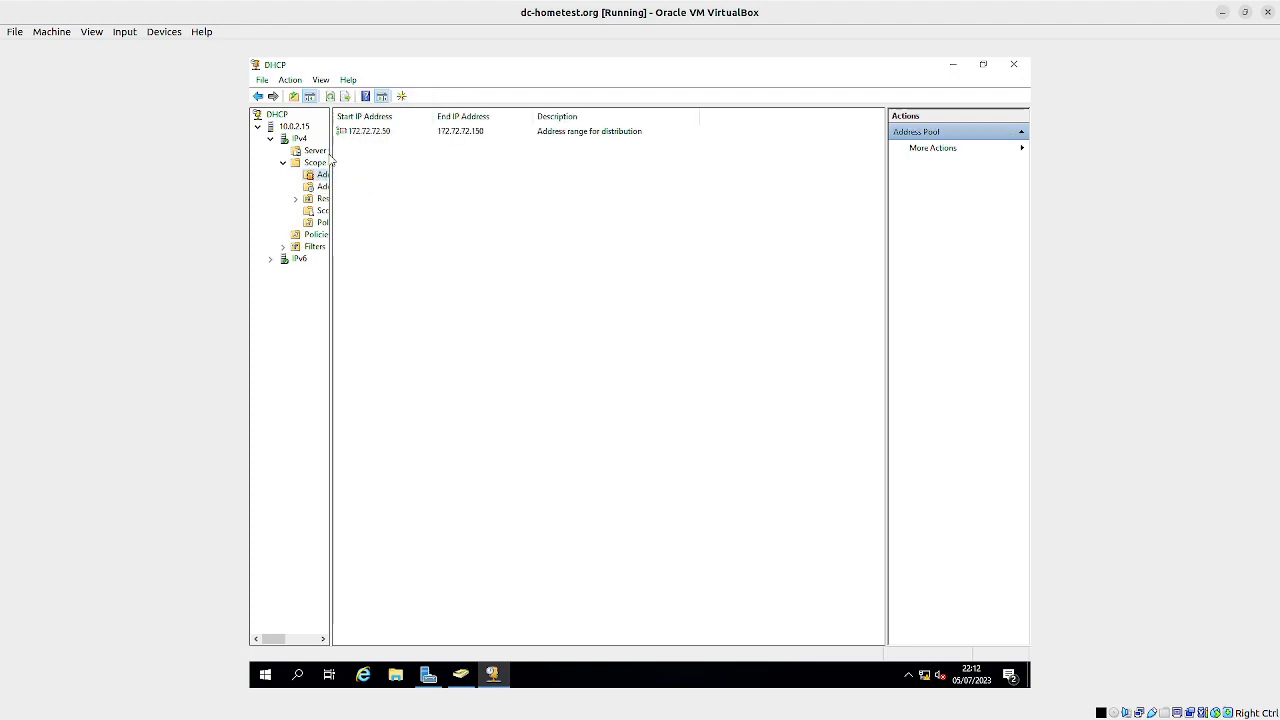
{"action": "left_click_drag", "start_coordinate": [331, 161], "coordinate": [393, 161]}
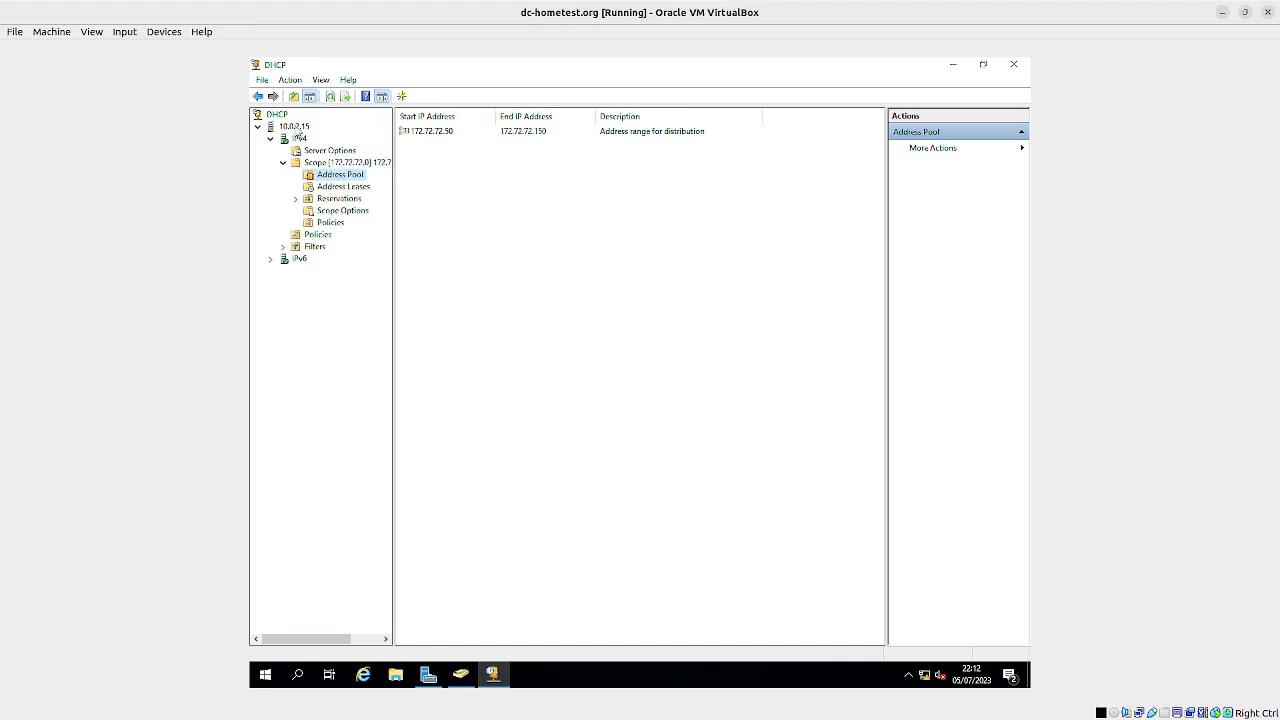
Step: Switch the dc-hometest.org virtual machine's display to Scaled Mode and confirm the change
{"action": "left_click", "coordinate": [103, 35]}
{"action": "mouse_move", "coordinate": [115, 38]}
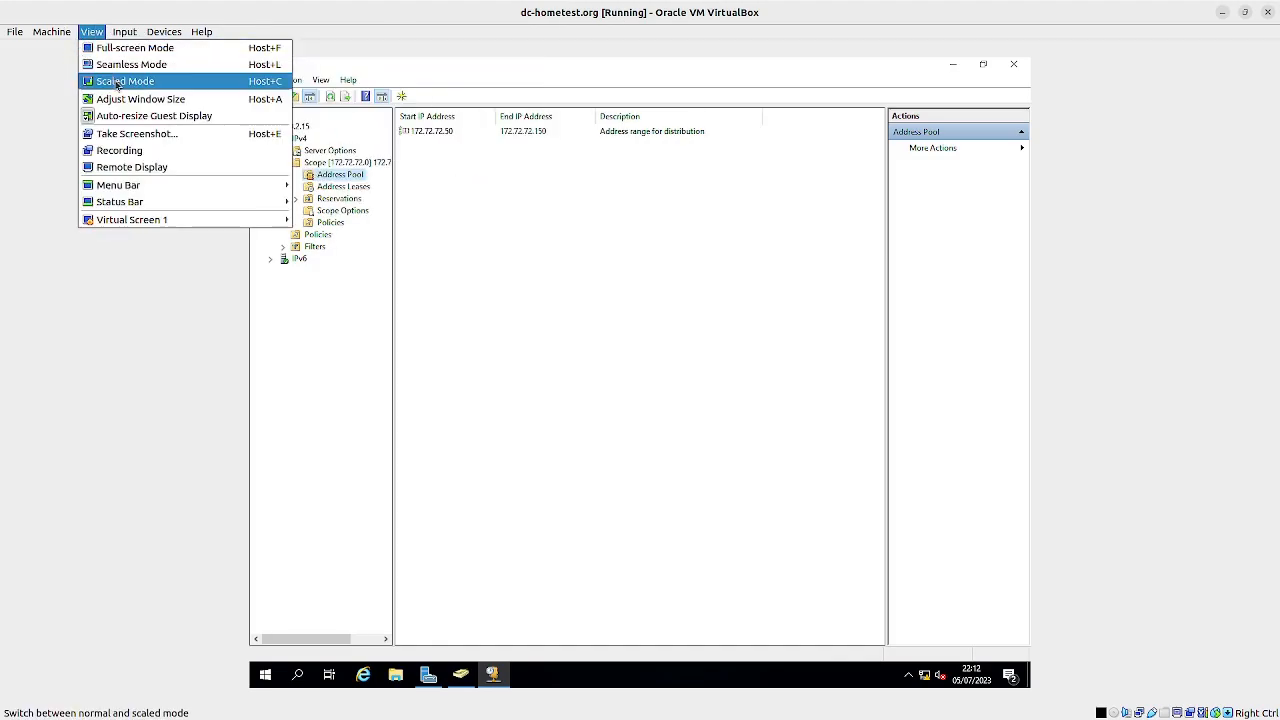
{"action": "left_click", "coordinate": [115, 81]}
{"action": "left_click", "coordinate": [656, 437]}
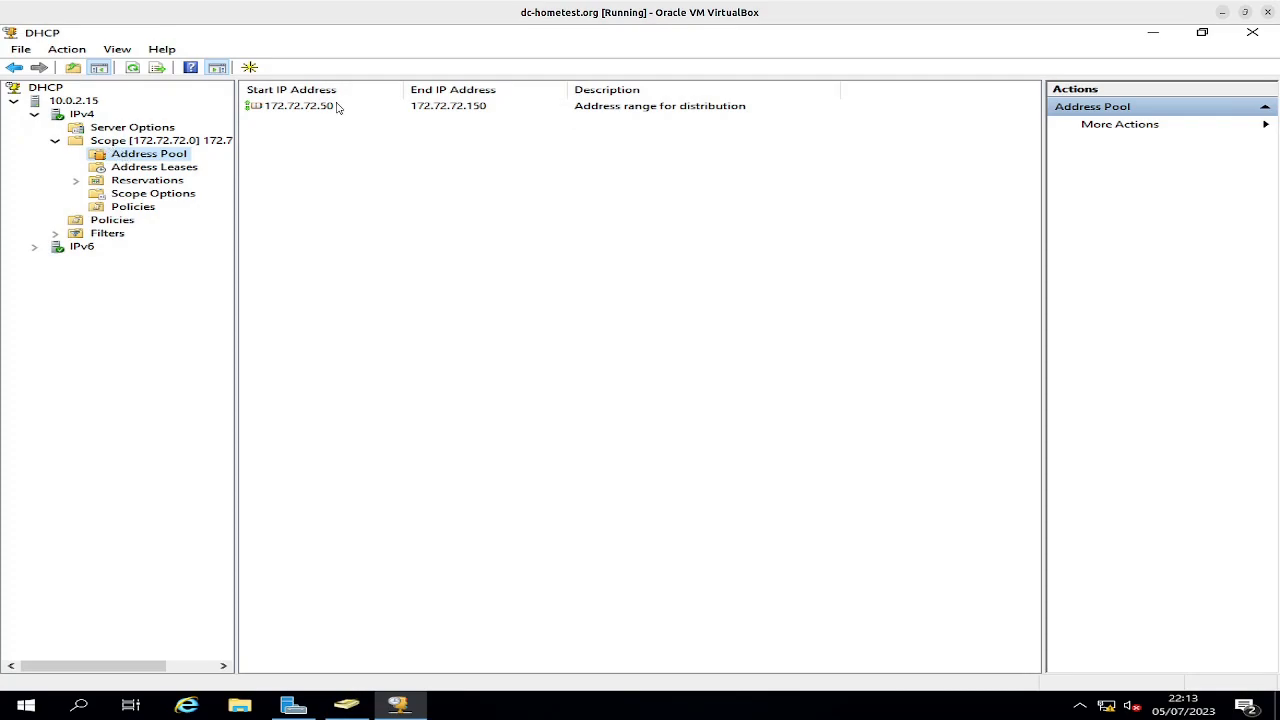
Step: Select the address range for distribution in the IPv4 scope's address pool and refresh it
{"action": "left_click", "coordinate": [286, 107]}
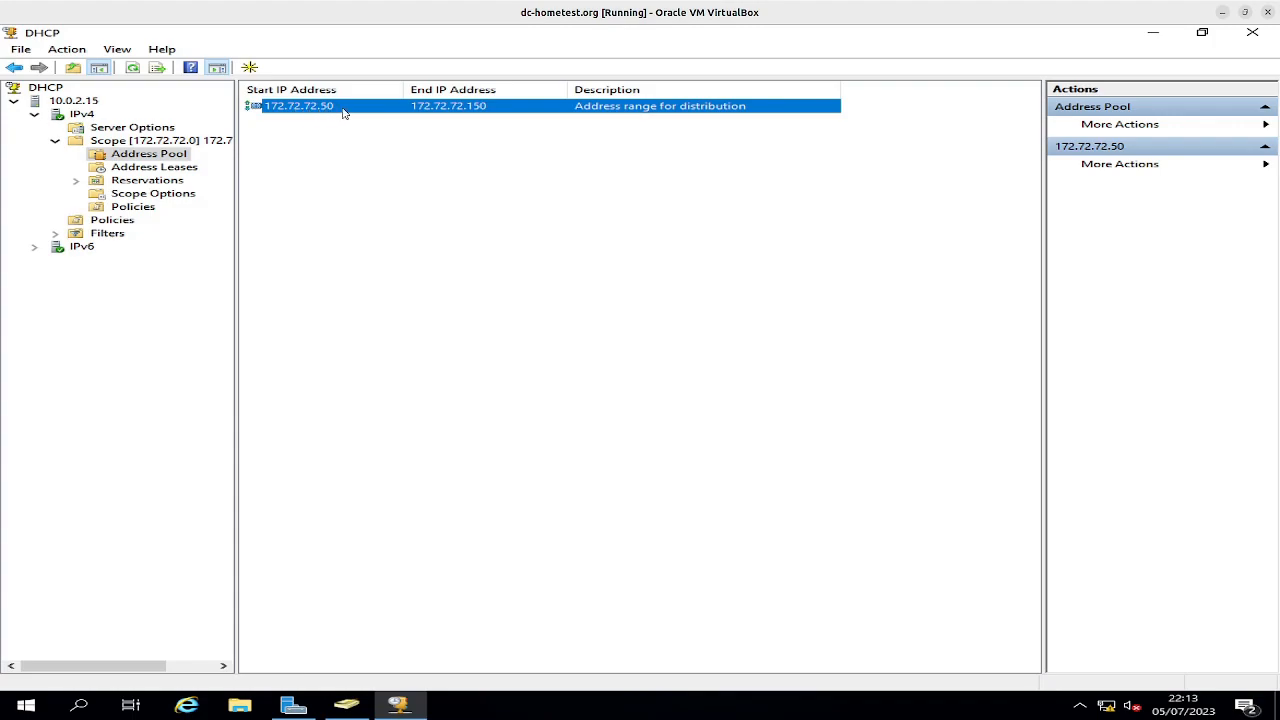
{"action": "right_click", "coordinate": [343, 109]}
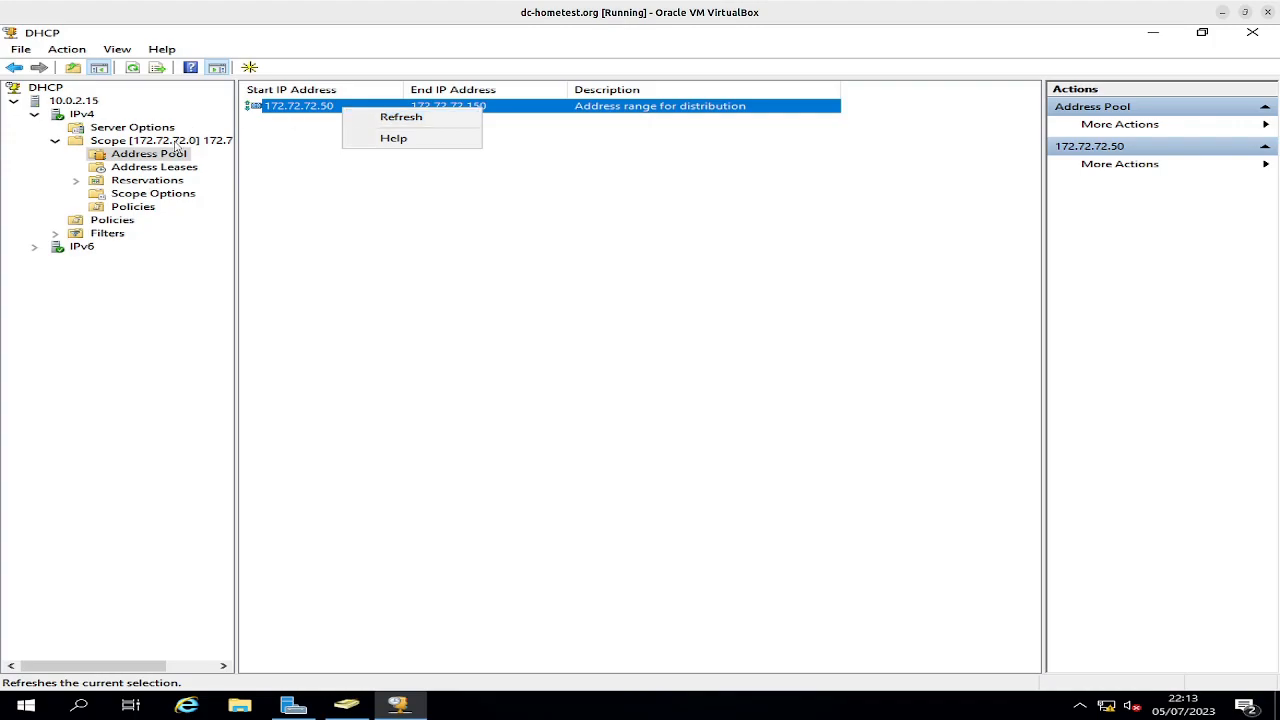
{"action": "left_click", "coordinate": [366, 117]}
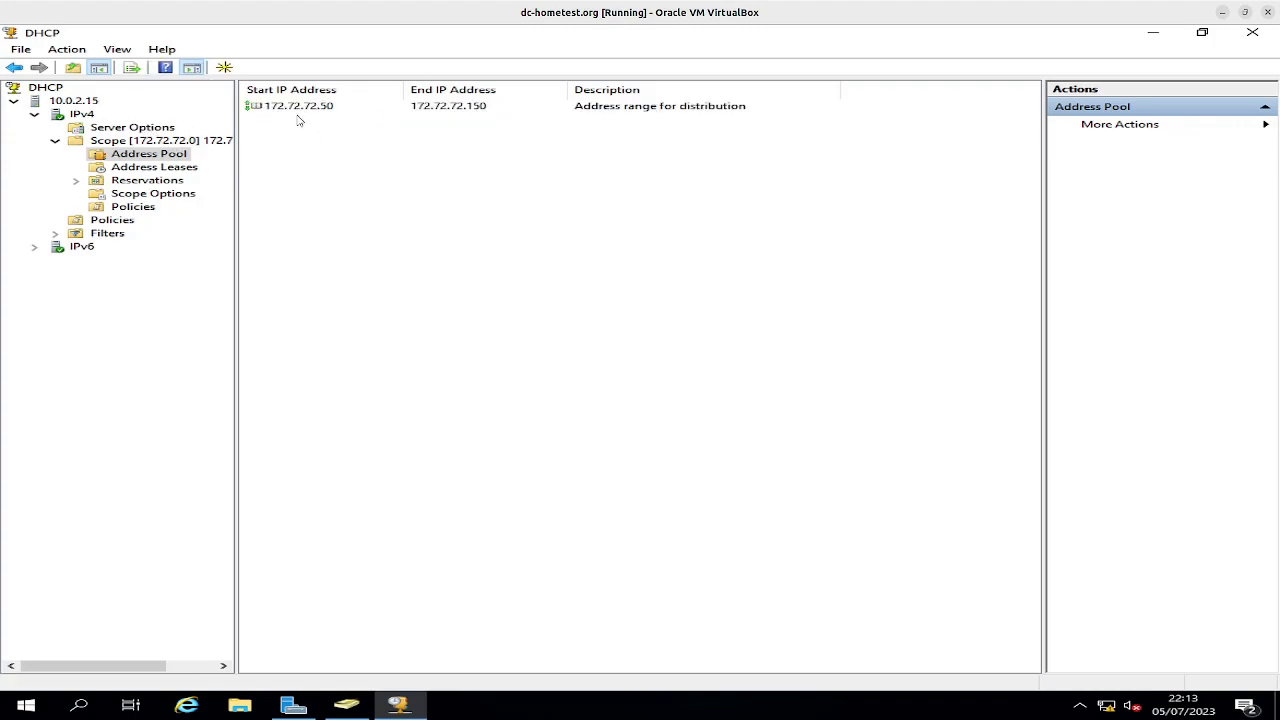
Step: Switch to the Win22-Hometest.org virtual machine and move its Server Manager window up so it fits fully on the desktop
{"action": "left_click", "coordinate": [1243, 14]}
{"action": "left_click", "coordinate": [858, 157]}
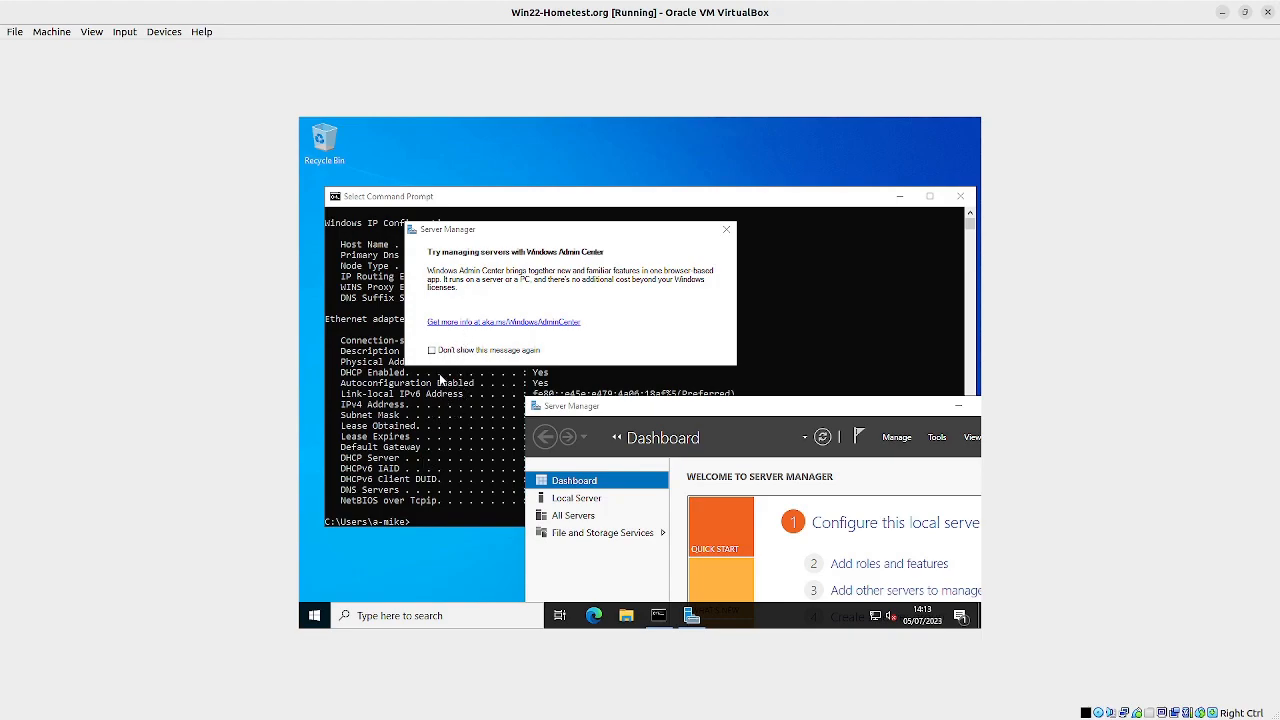
{"action": "mouse_move", "coordinate": [790, 412]}
{"action": "left_mouse_down"}
{"action": "mouse_move", "coordinate": [731, 357]}
{"action": "mouse_move", "coordinate": [652, 158]}
{"action": "left_mouse_up"}
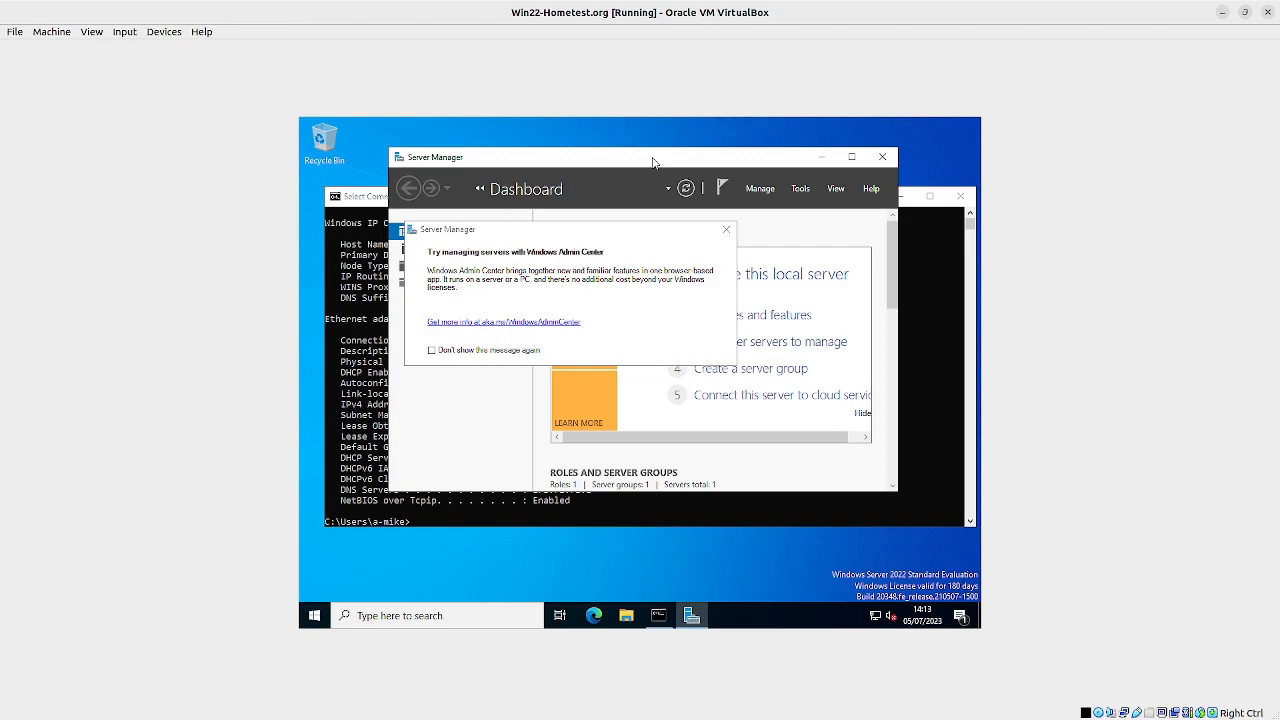